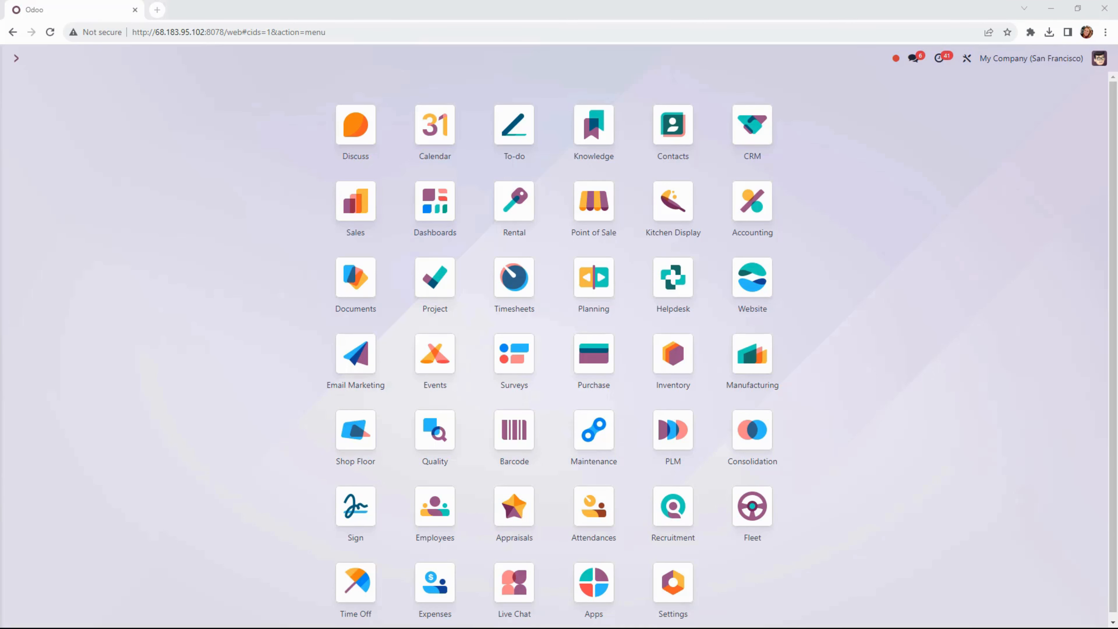
Step: Open the Apps module catalogue in list view and show only the Industries modules
{"action": "left_click", "coordinate": [583, 585]}
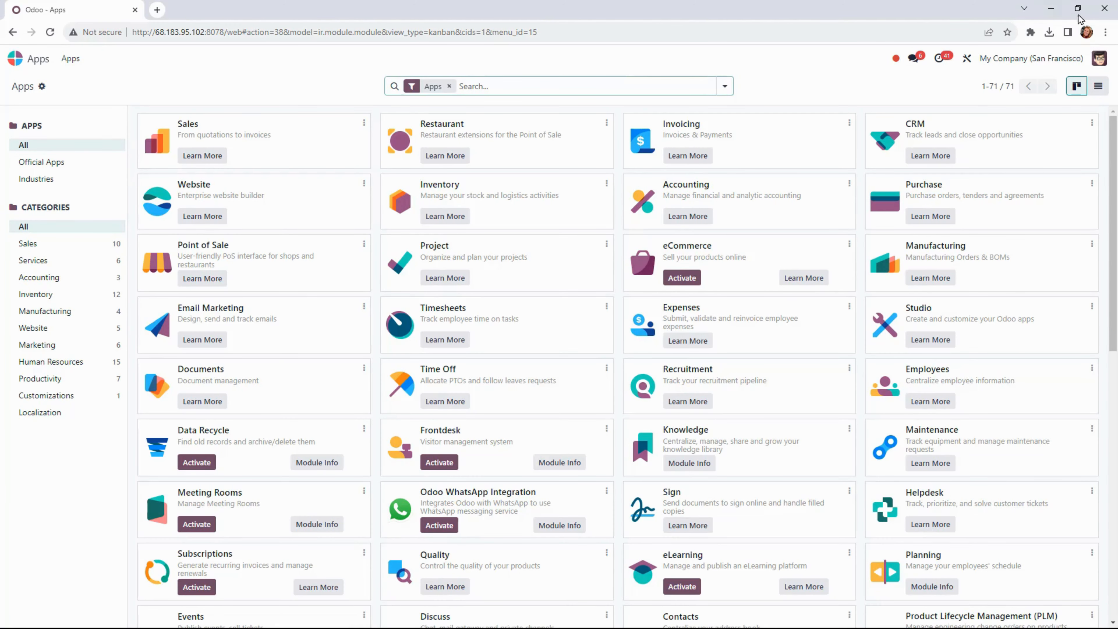
{"action": "left_click", "coordinate": [1098, 88]}
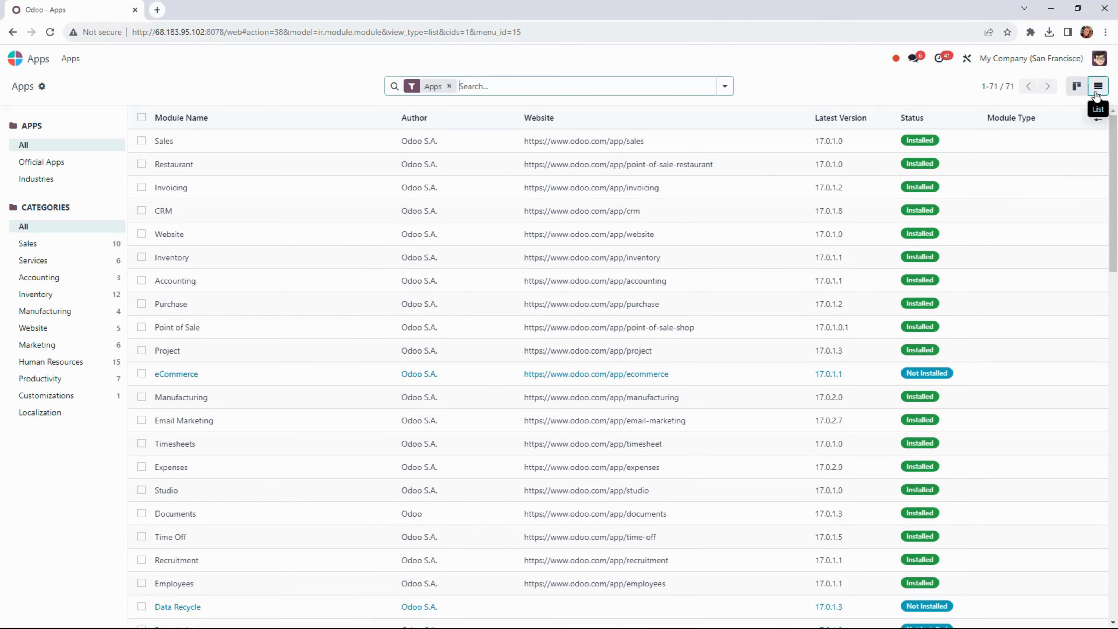
{"action": "left_click", "coordinate": [76, 172]}
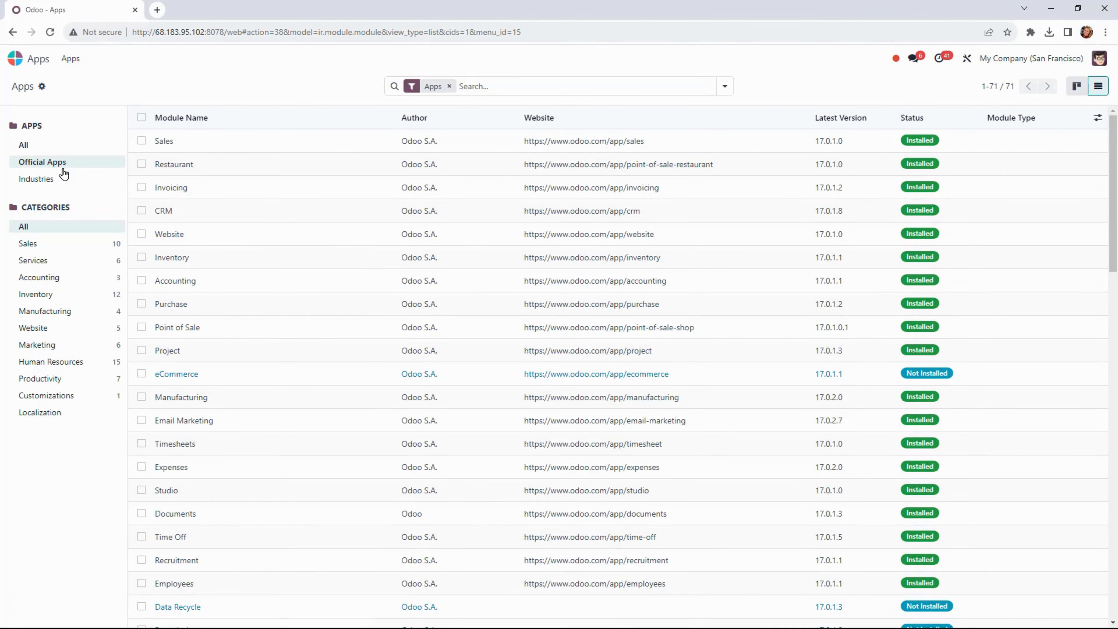
{"action": "left_click", "coordinate": [53, 180]}
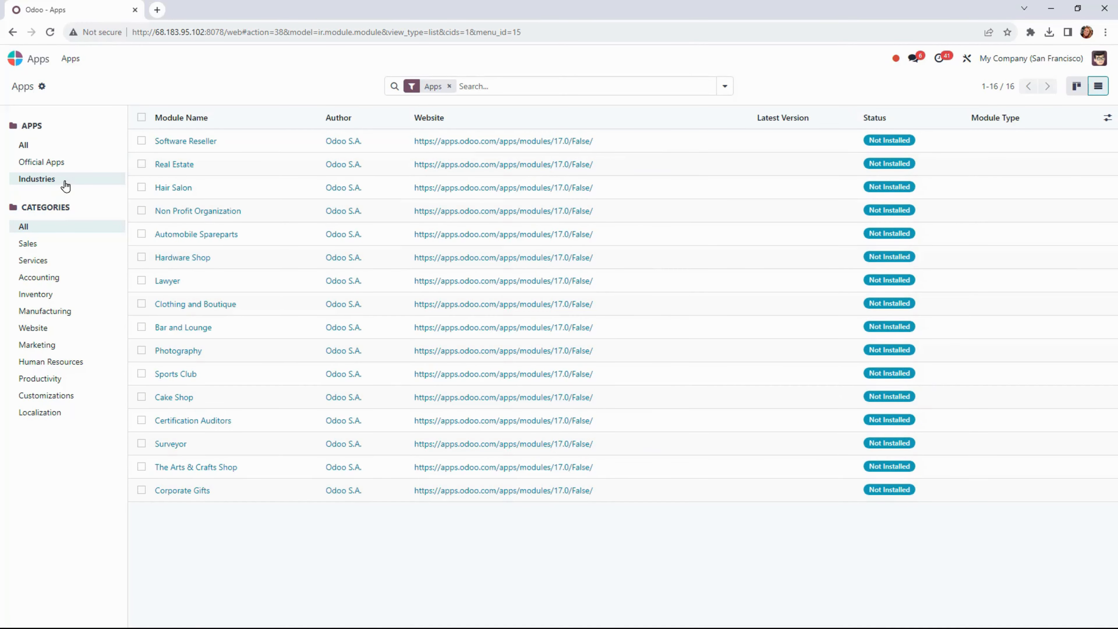
Step: Remove the Apps filter, search all modules for "sales", and return to the home screen
{"action": "left_click", "coordinate": [449, 86]}
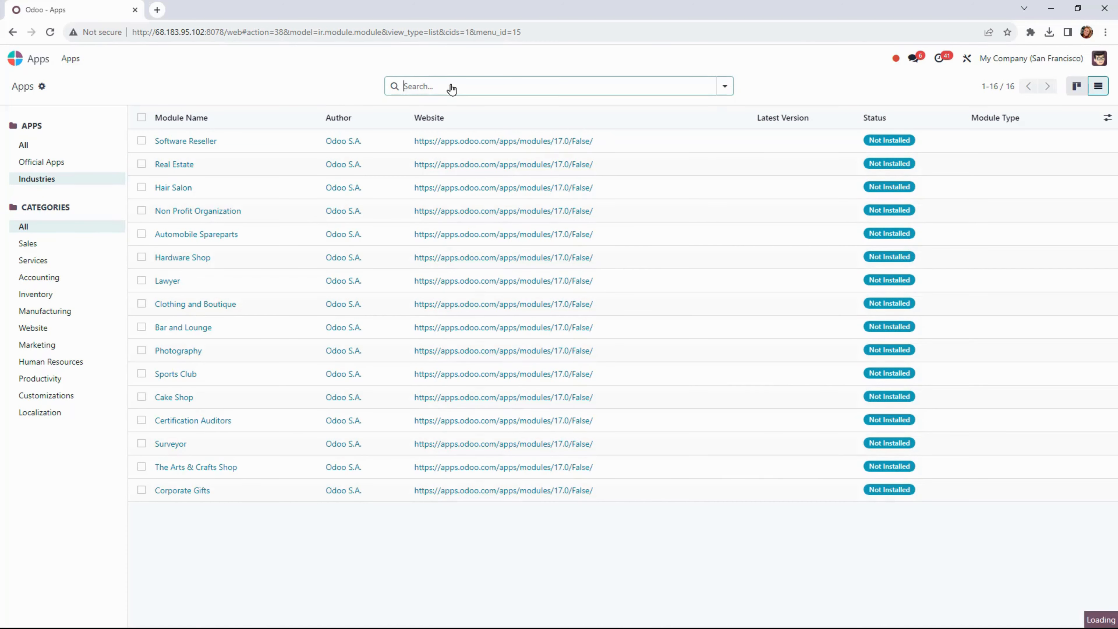
{"action": "type", "text": "sales"}
{"action": "key", "text": "Return"}
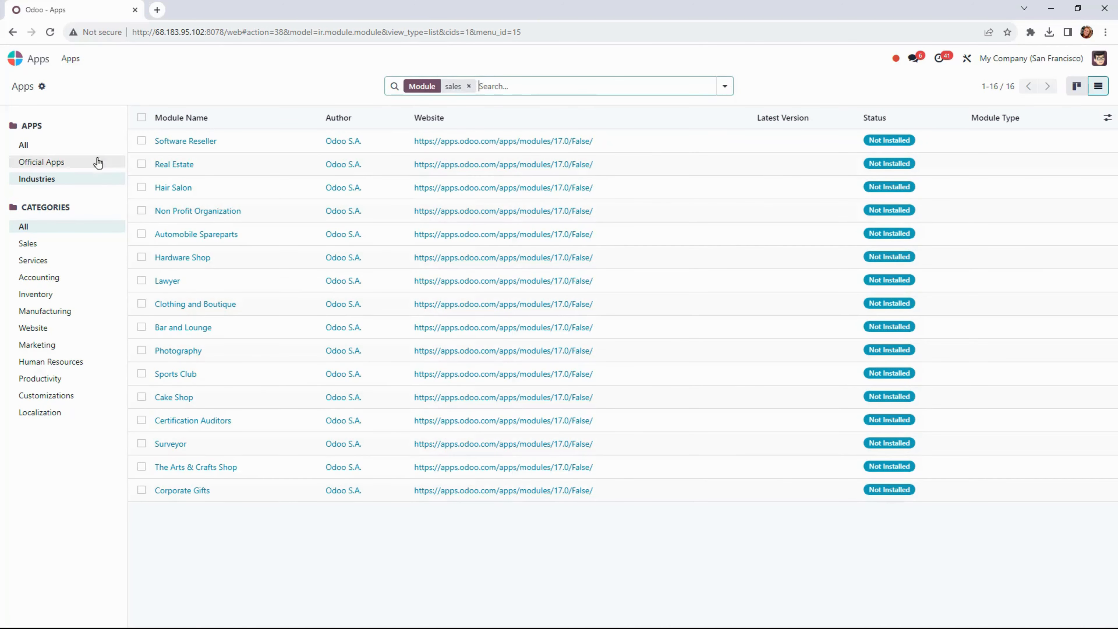
{"action": "left_click", "coordinate": [94, 145]}
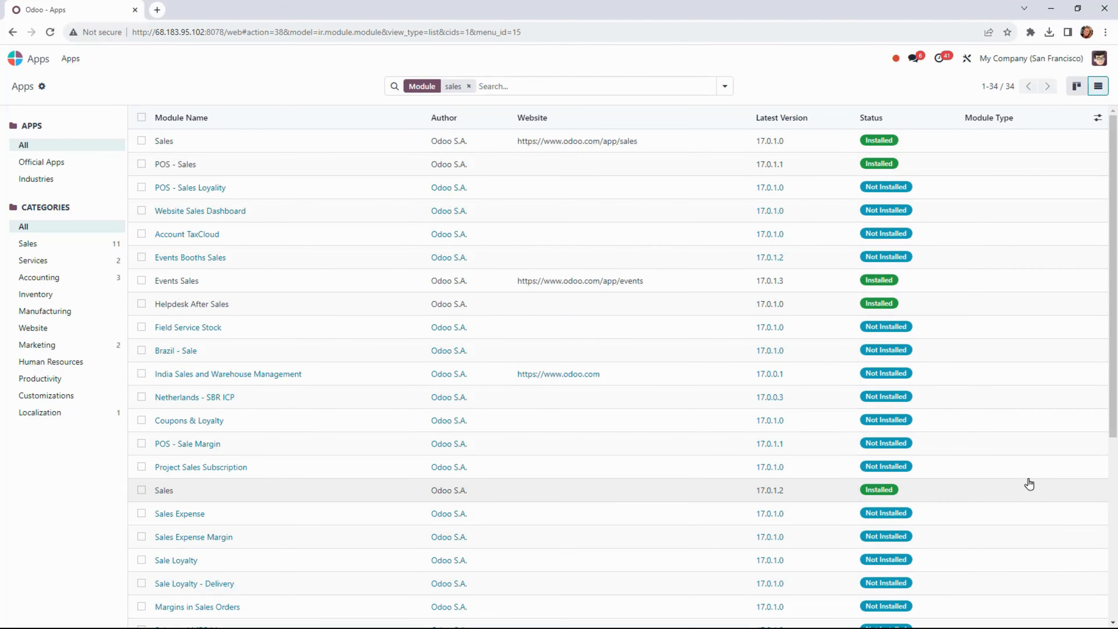
{"action": "left_click", "coordinate": [10, 64]}
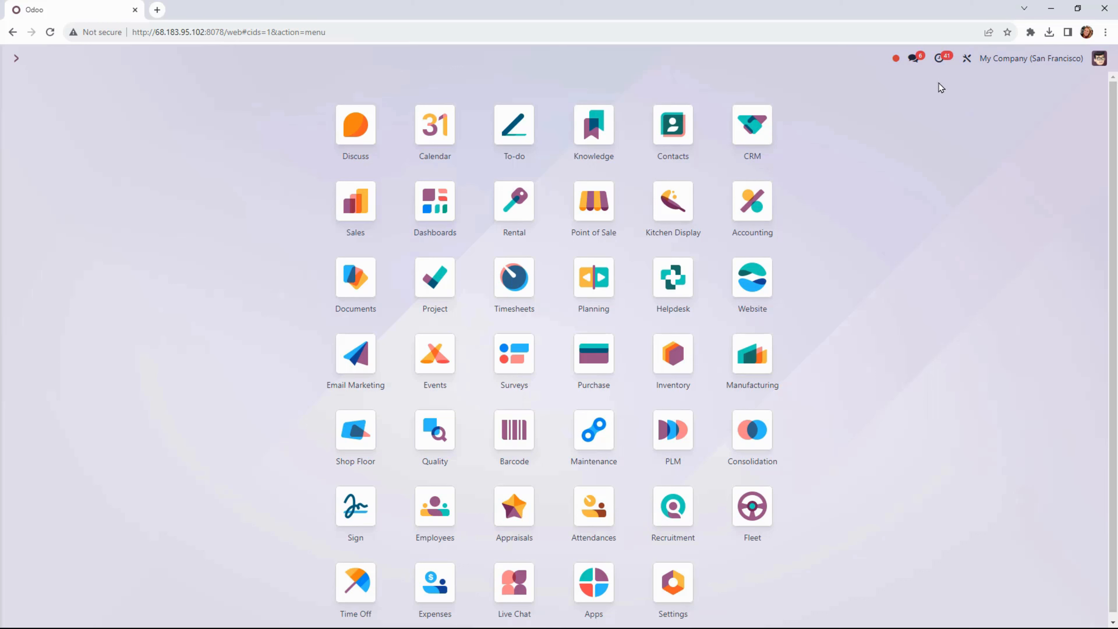
Step: Review the pending activities by document type and the message notifications, and close the list
{"action": "left_click", "coordinate": [938, 63]}
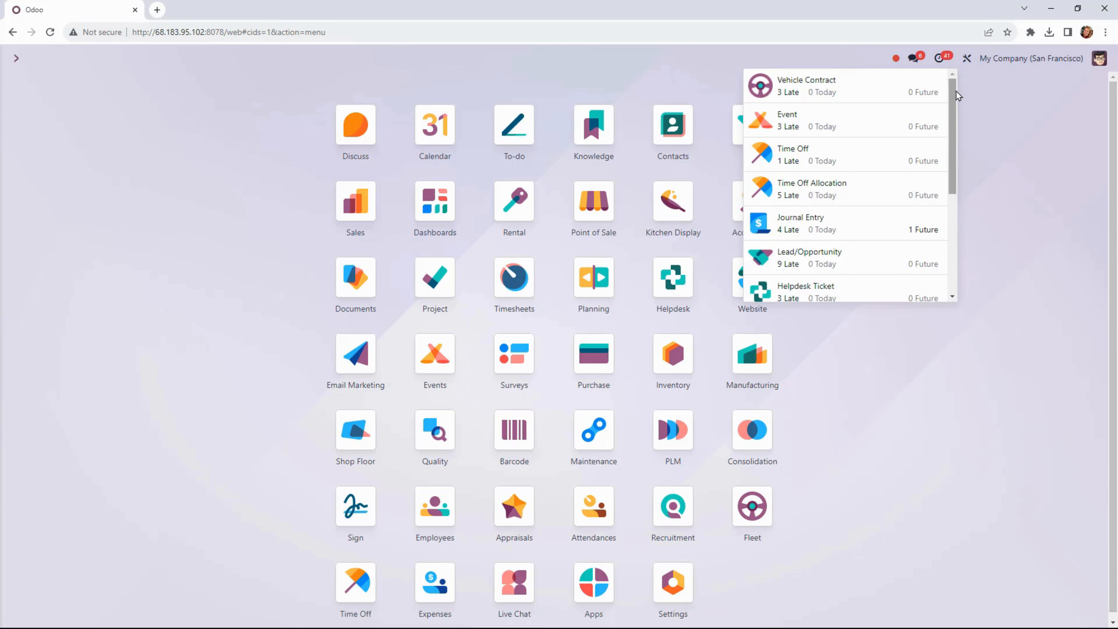
{"action": "mouse_move", "coordinate": [955, 91]}
{"action": "left_mouse_down"}
{"action": "mouse_move", "coordinate": [964, 213]}
{"action": "mouse_move", "coordinate": [966, 121]}
{"action": "mouse_move", "coordinate": [952, 71]}
{"action": "left_mouse_up"}
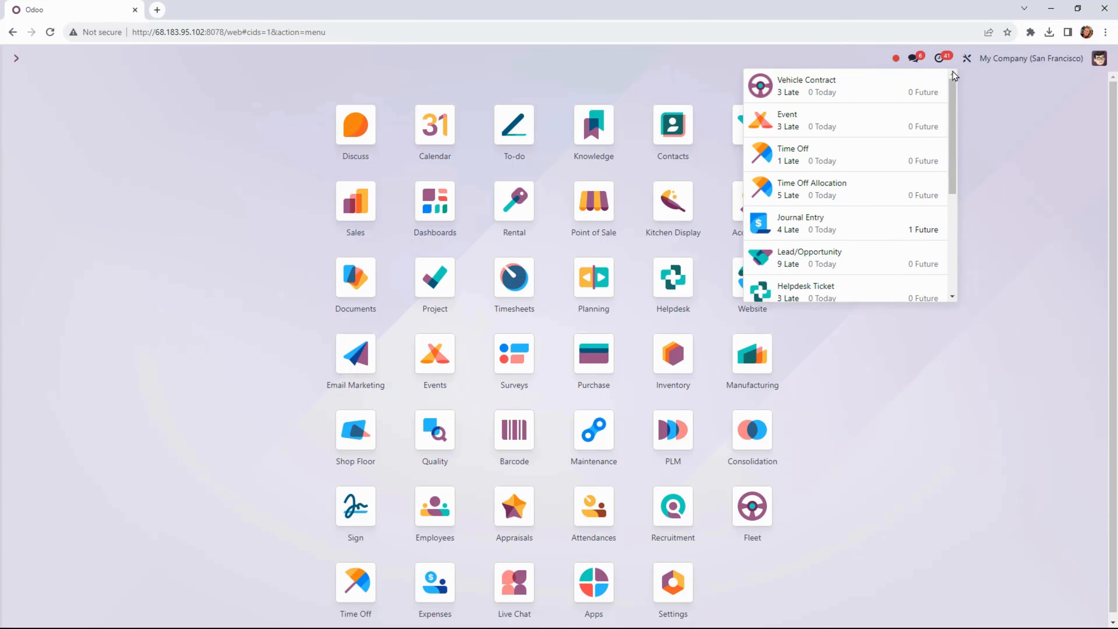
{"action": "left_click", "coordinate": [920, 60]}
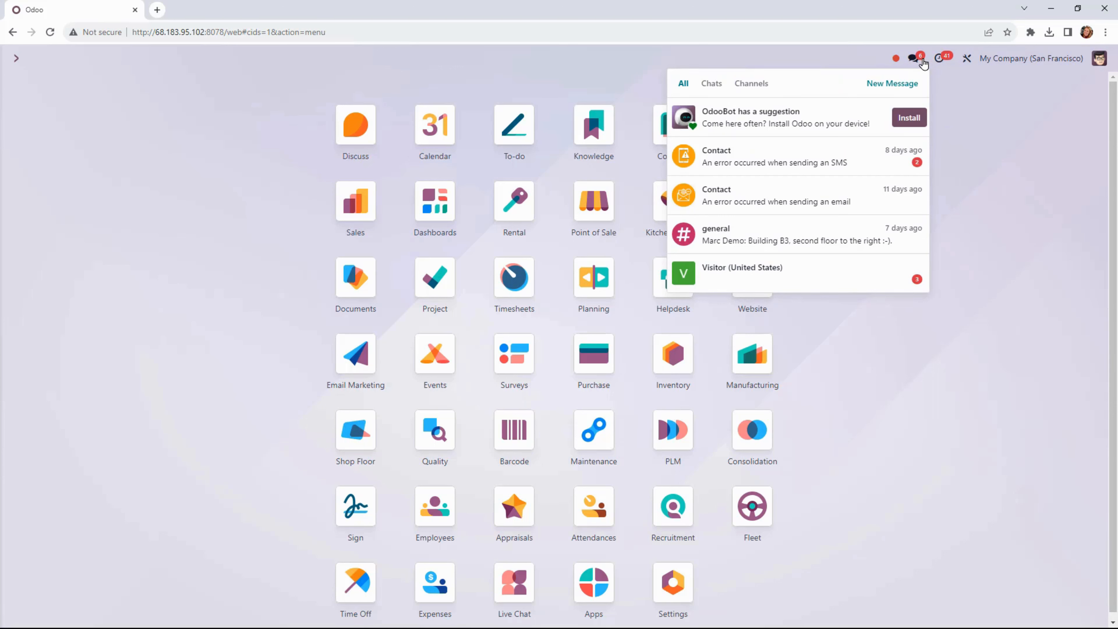
{"action": "left_click", "coordinate": [922, 64]}
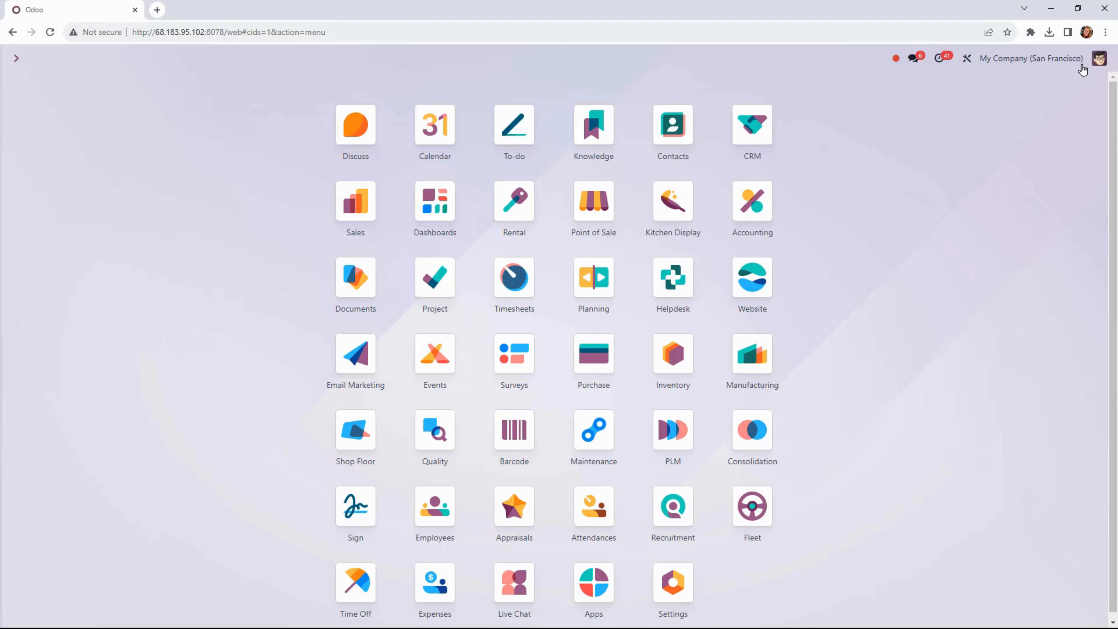
Step: Turn on Dark Mode for the interface and switch it back off
{"action": "left_click", "coordinate": [1100, 62]}
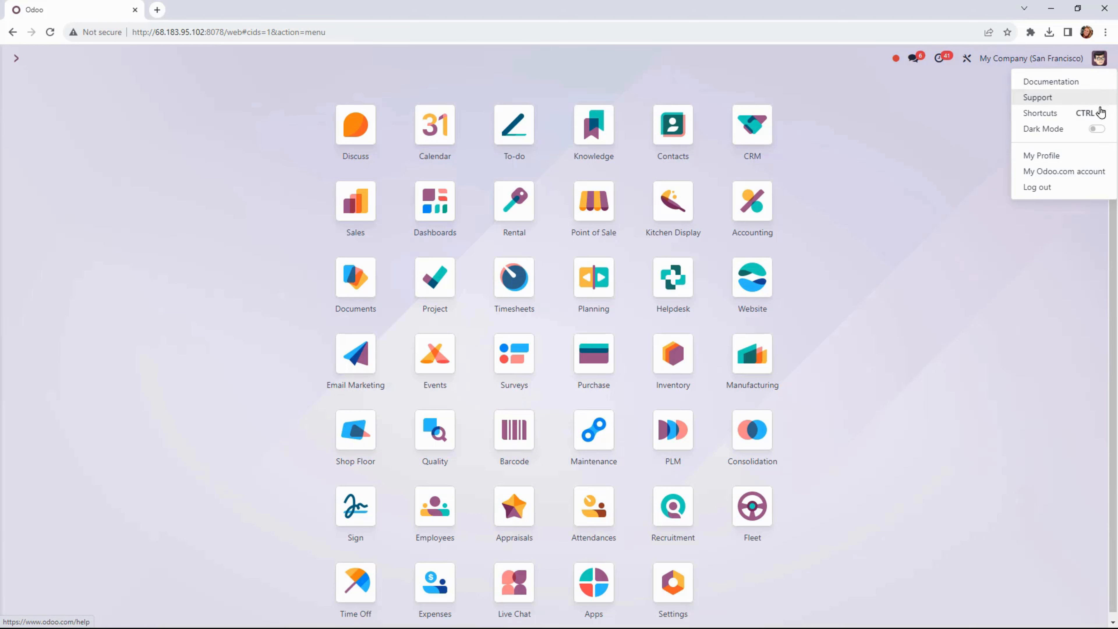
{"action": "left_click", "coordinate": [1098, 131]}
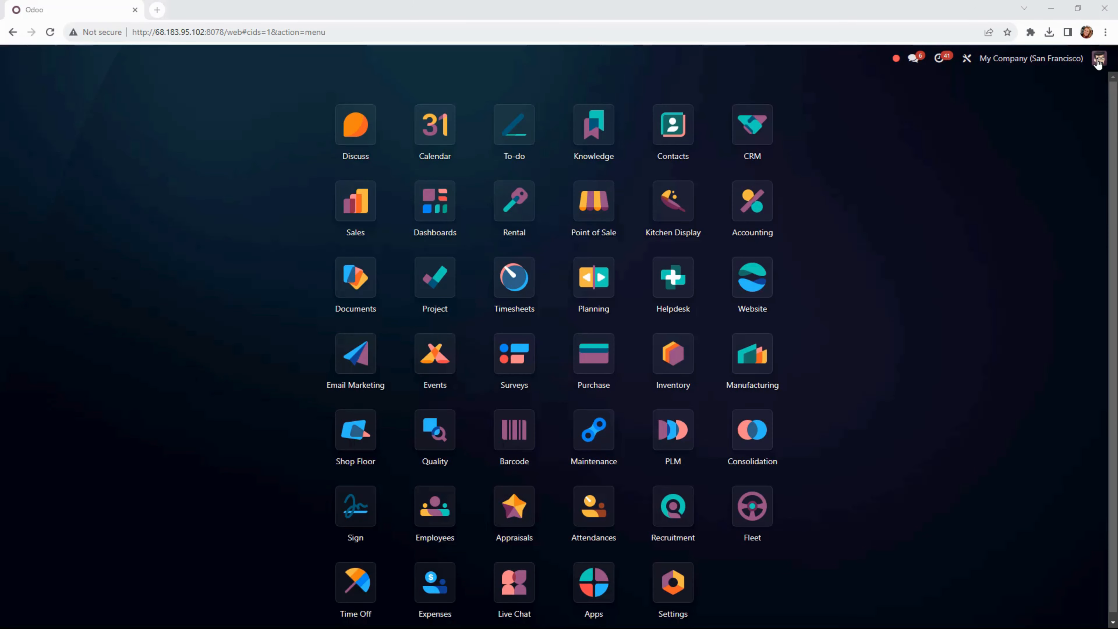
{"action": "left_click", "coordinate": [1098, 62]}
{"action": "left_click", "coordinate": [1097, 138]}
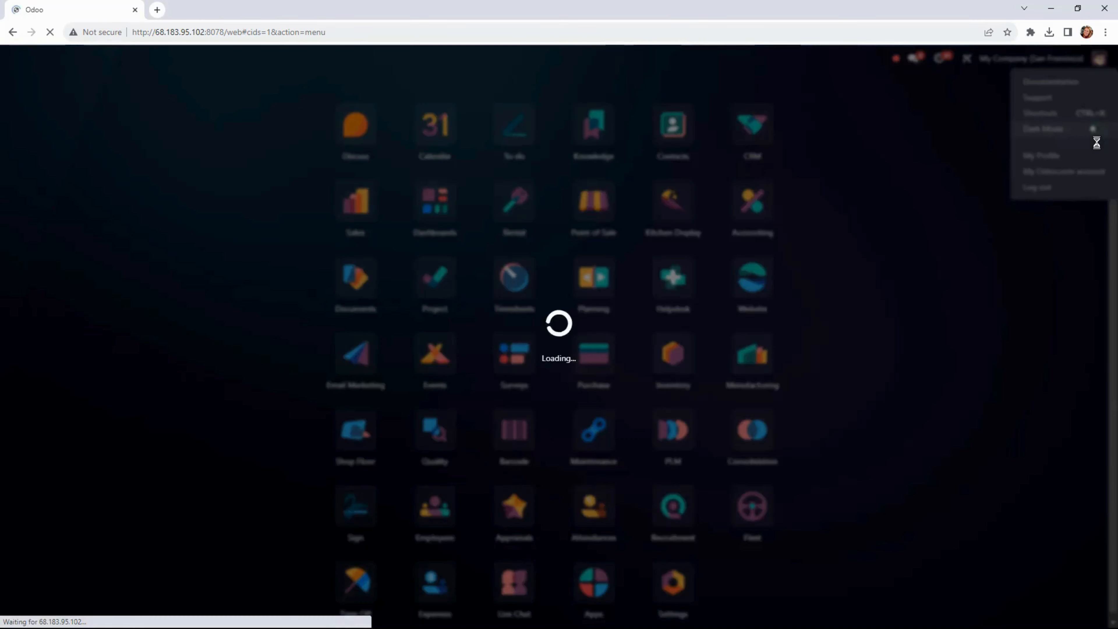
Step: View the preferences in the current user's profile and return to the home screen
{"action": "left_click", "coordinate": [1099, 58]}
{"action": "left_click", "coordinate": [1068, 157]}
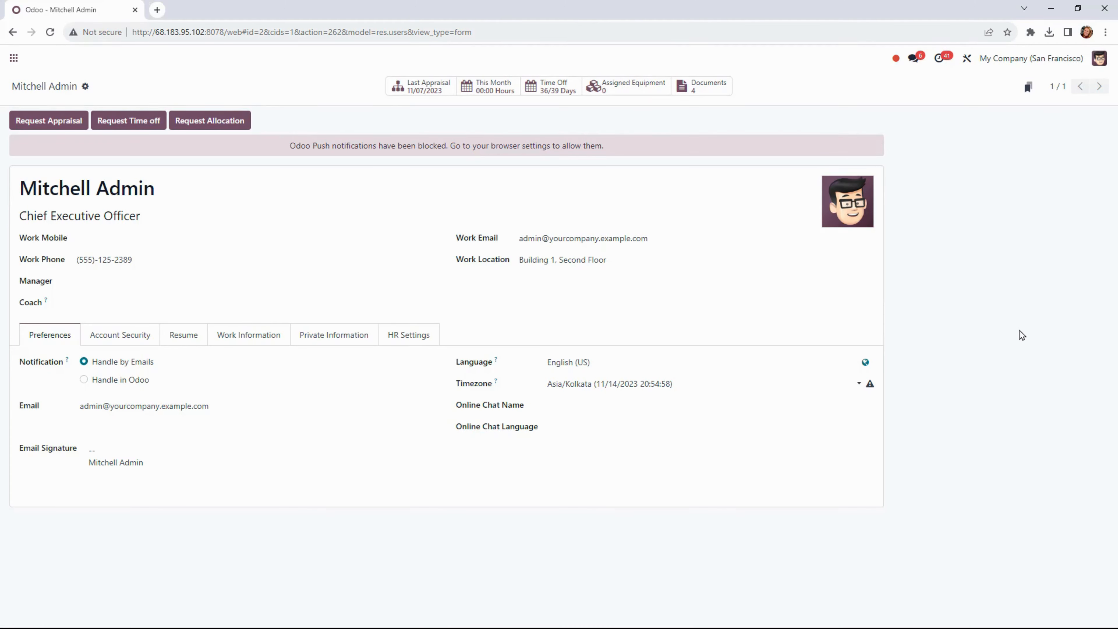
{"action": "left_click", "coordinate": [12, 59]}
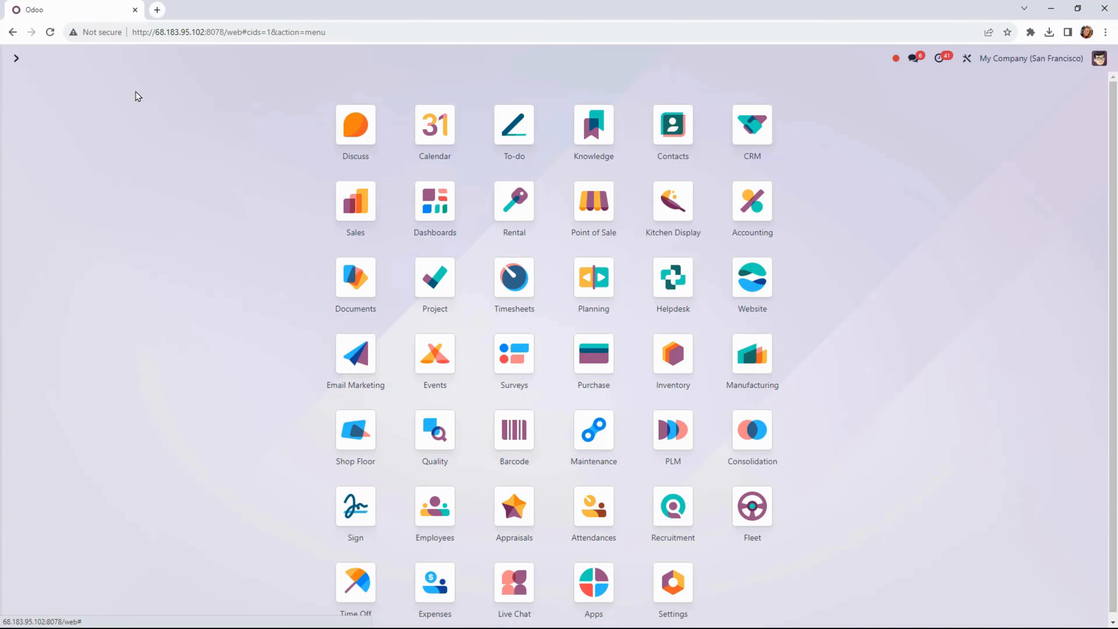
Step: Open Contacts in list view and filter the records to Companies
{"action": "left_click", "coordinate": [671, 146]}
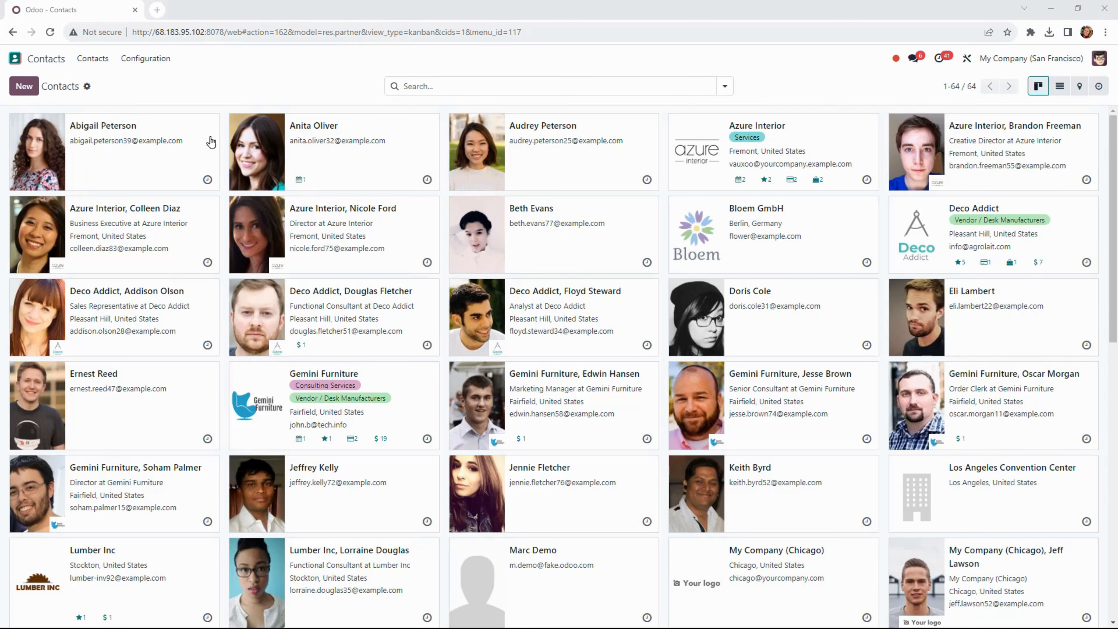
{"action": "left_click", "coordinate": [1062, 93]}
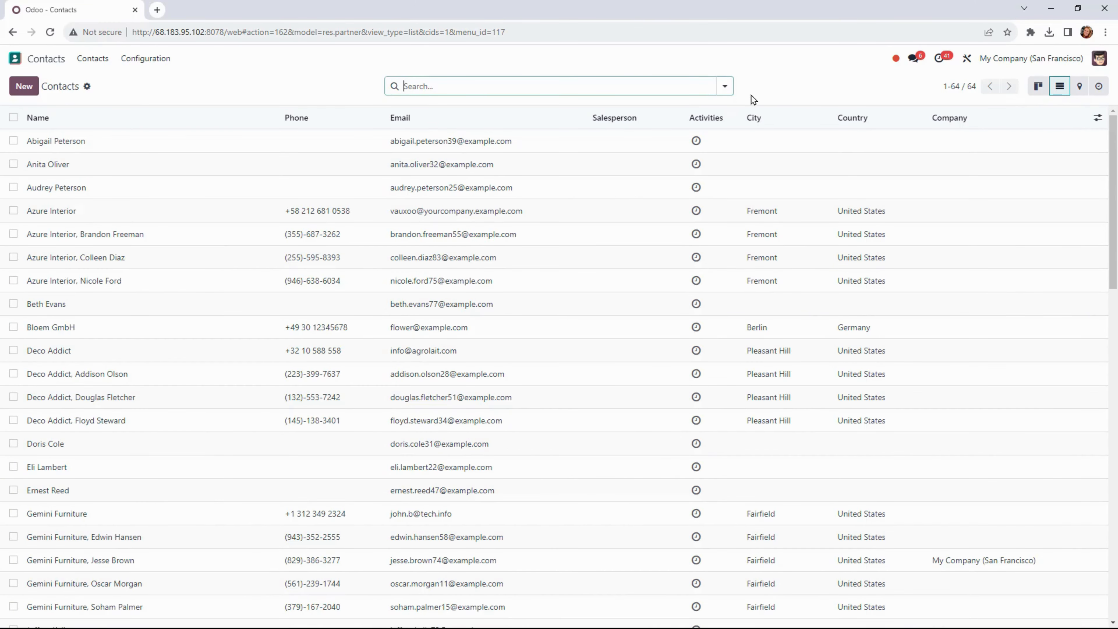
{"action": "left_click", "coordinate": [724, 86]}
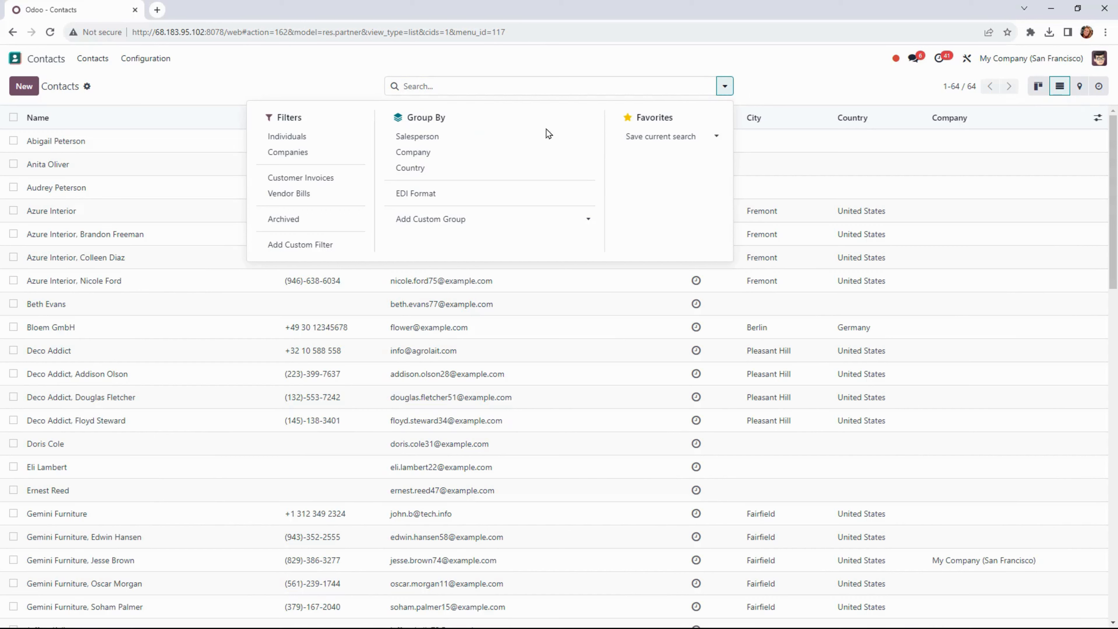
{"action": "left_click", "coordinate": [314, 154]}
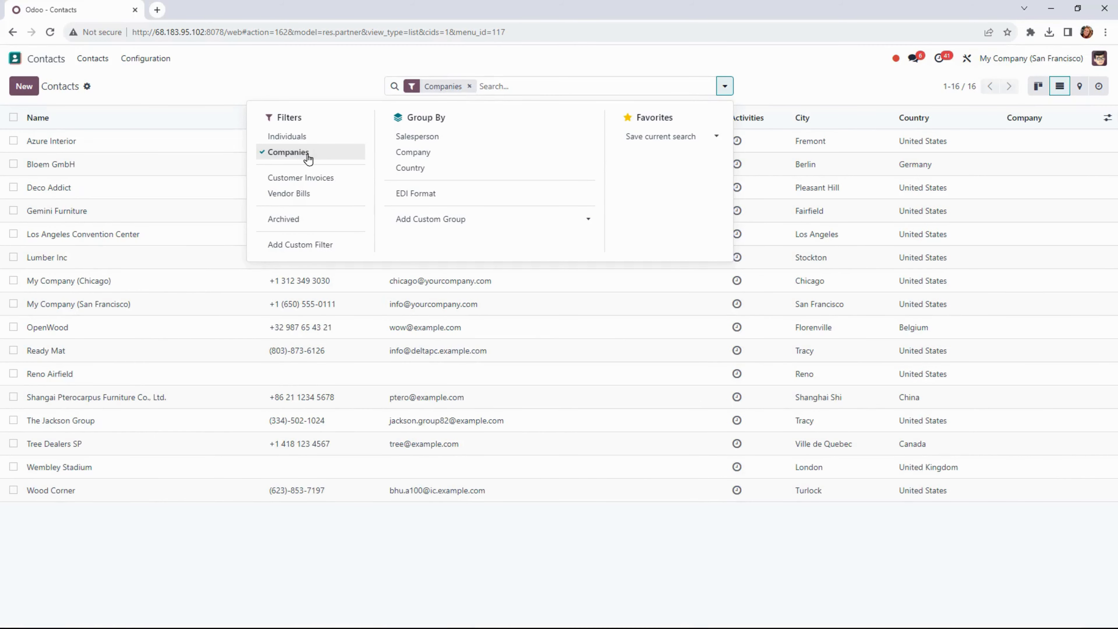
{"action": "left_click", "coordinate": [346, 78]}
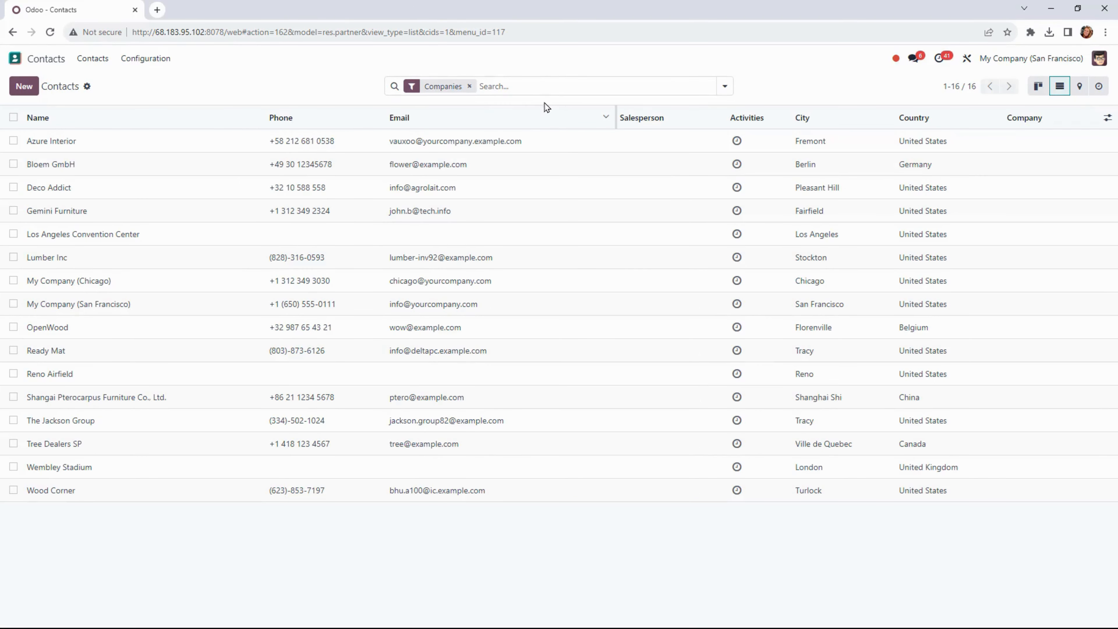
Step: Search the company contacts for "deco" and open the Deco Addict record
{"action": "left_click", "coordinate": [539, 88]}
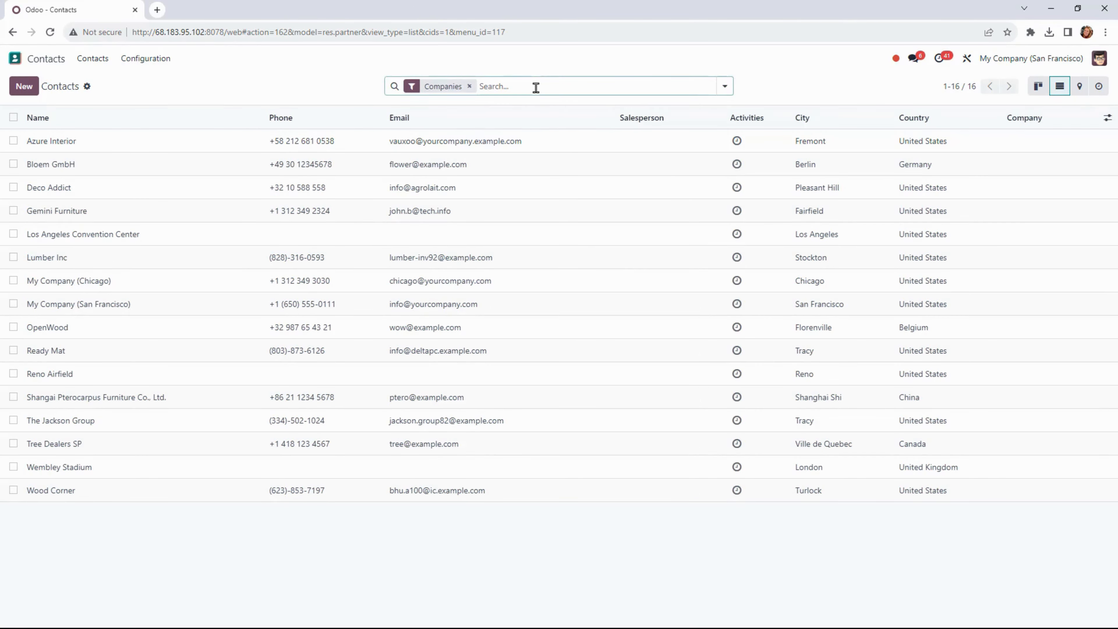
{"action": "type", "text": "deco"}
{"action": "key", "text": "Return"}
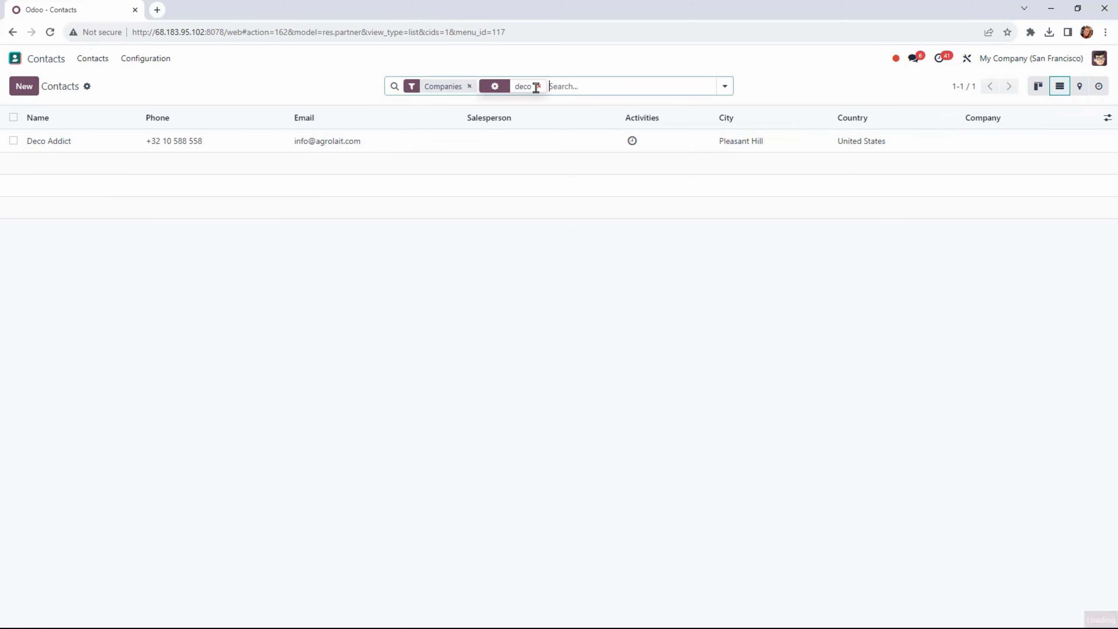
{"action": "left_click", "coordinate": [495, 146]}
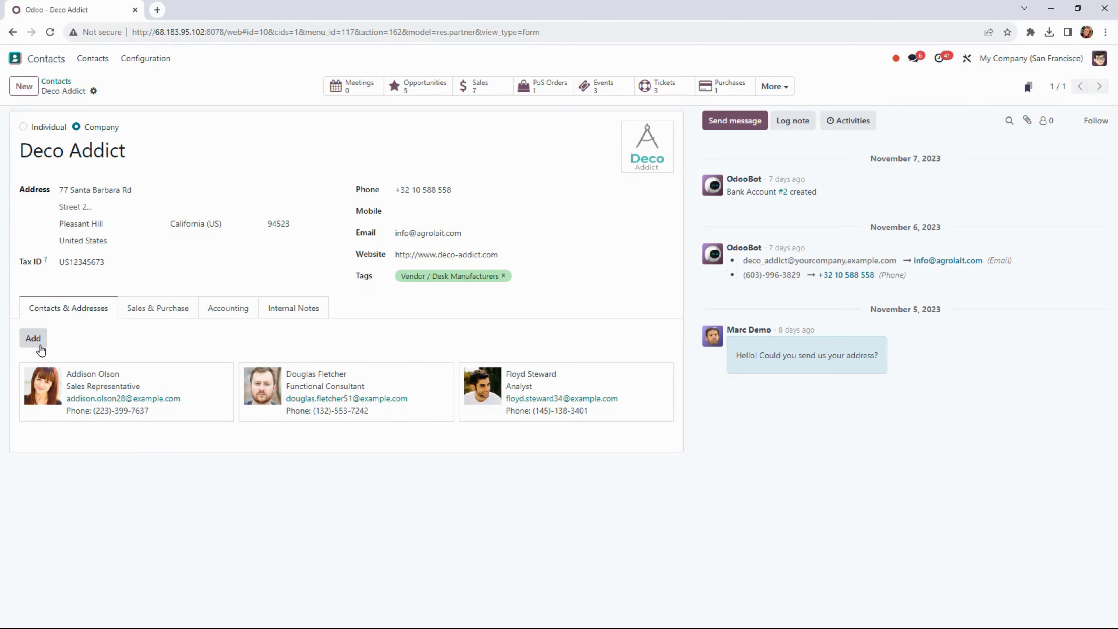
Step: Examine Deco Addict's new-contact form without saving, plus its Sales & Purchase, Accounting and Internal Notes details, ending on Contacts & Addresses
{"action": "left_click", "coordinate": [32, 338]}
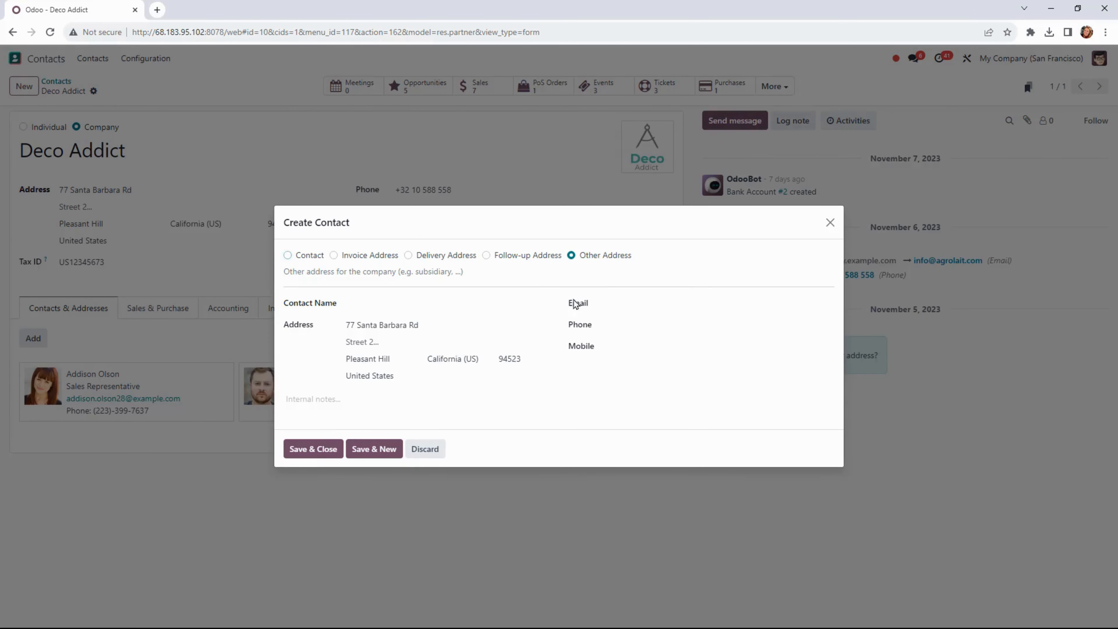
{"action": "left_click", "coordinate": [440, 453]}
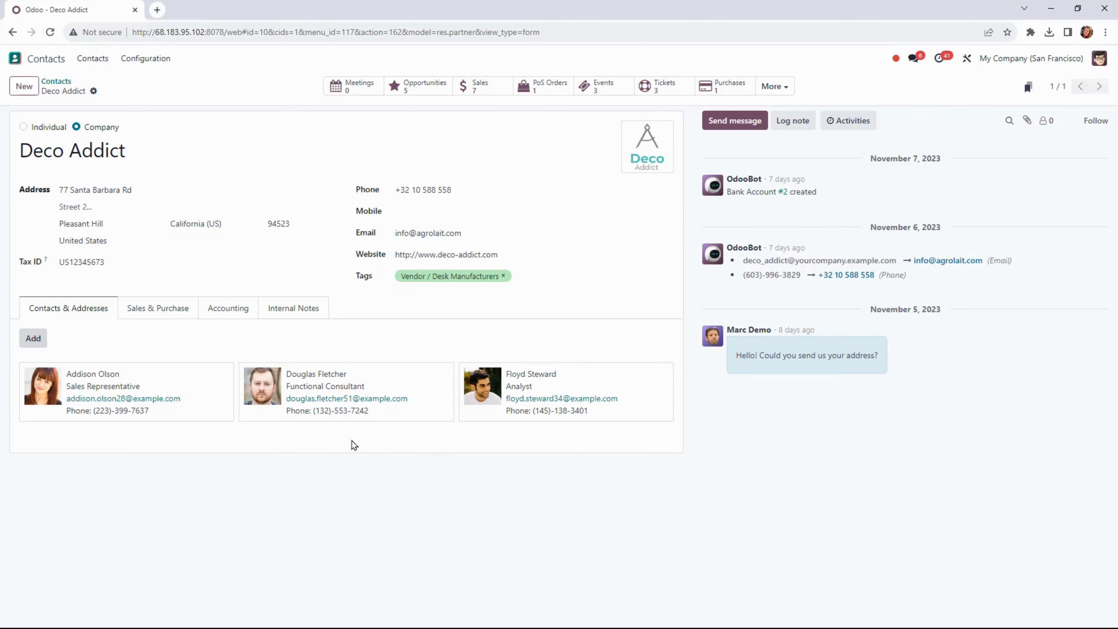
{"action": "left_click", "coordinate": [172, 309]}
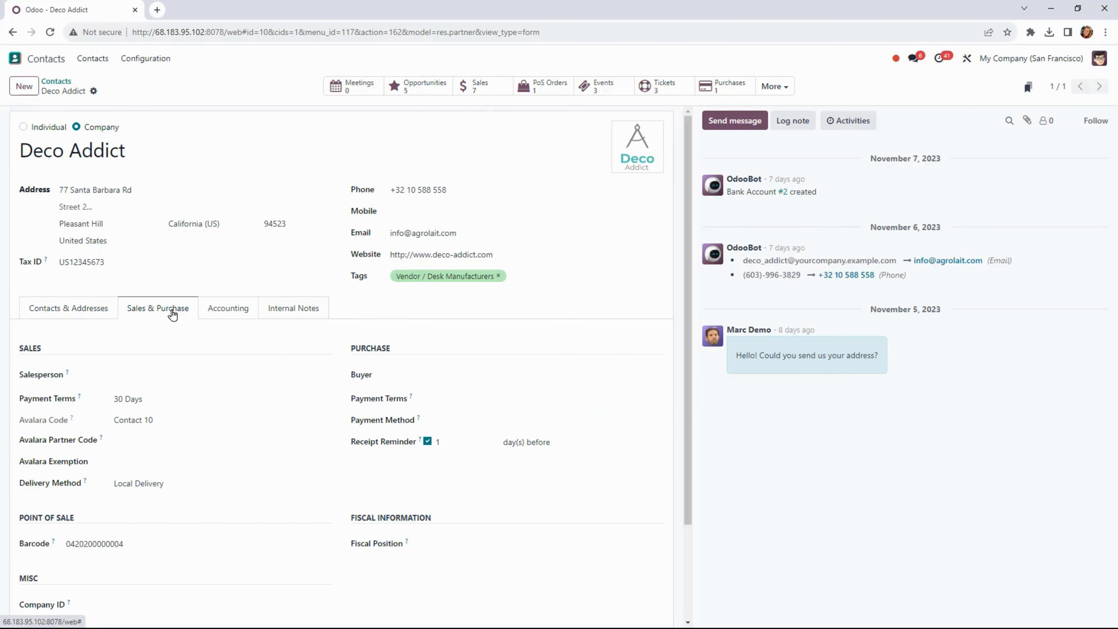
{"action": "scroll", "coordinate": [472, 331], "scroll_direction": "down", "scroll_amount": 3}
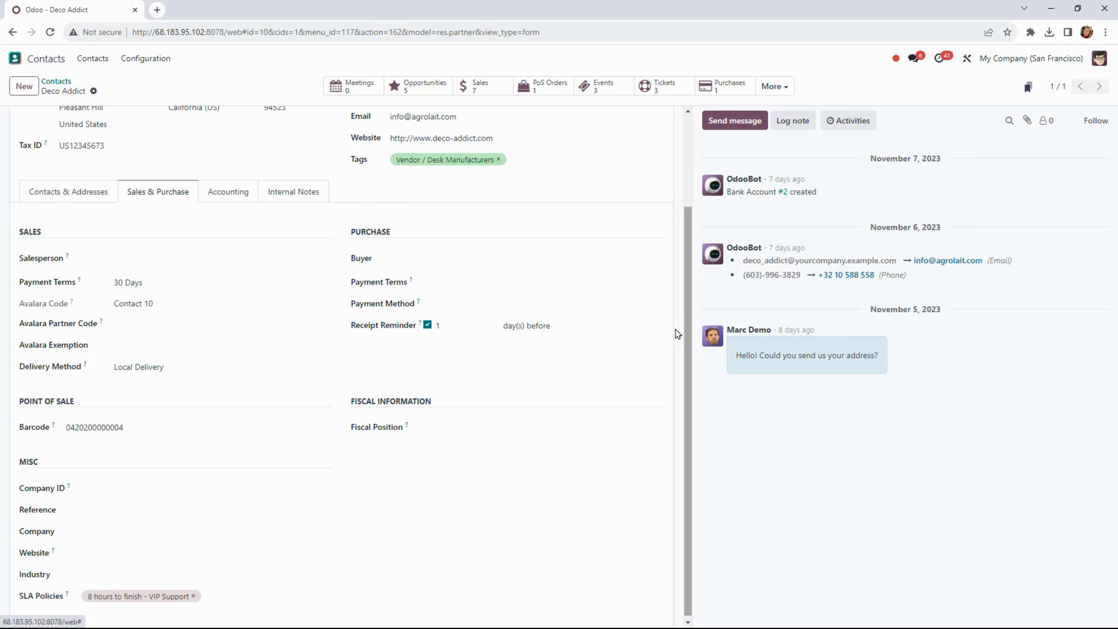
{"action": "left_click", "coordinate": [230, 194]}
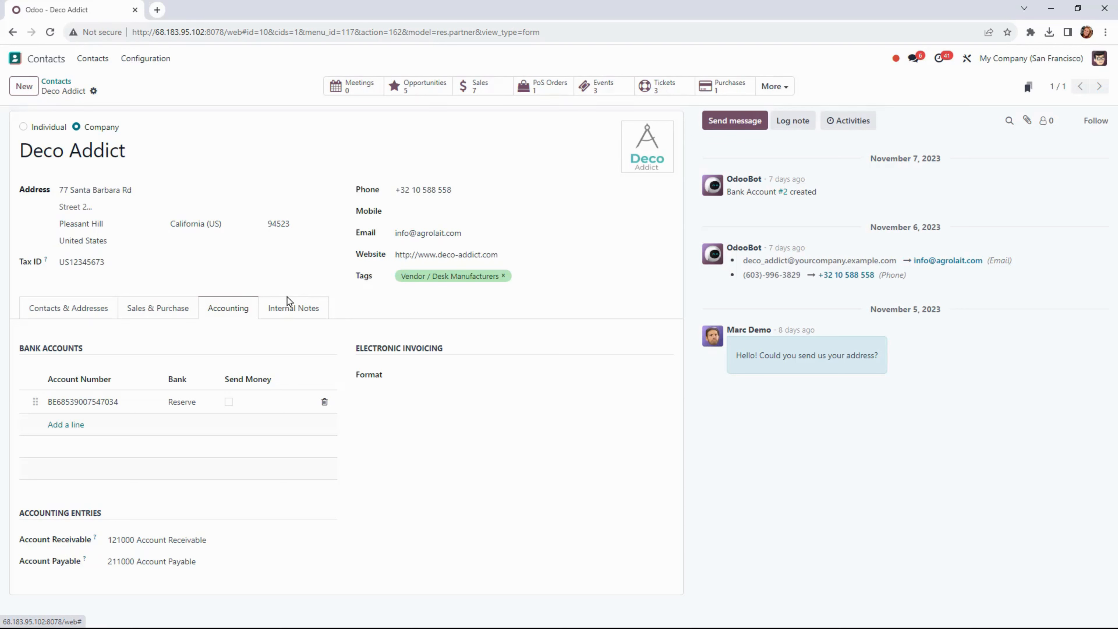
{"action": "left_click", "coordinate": [288, 307]}
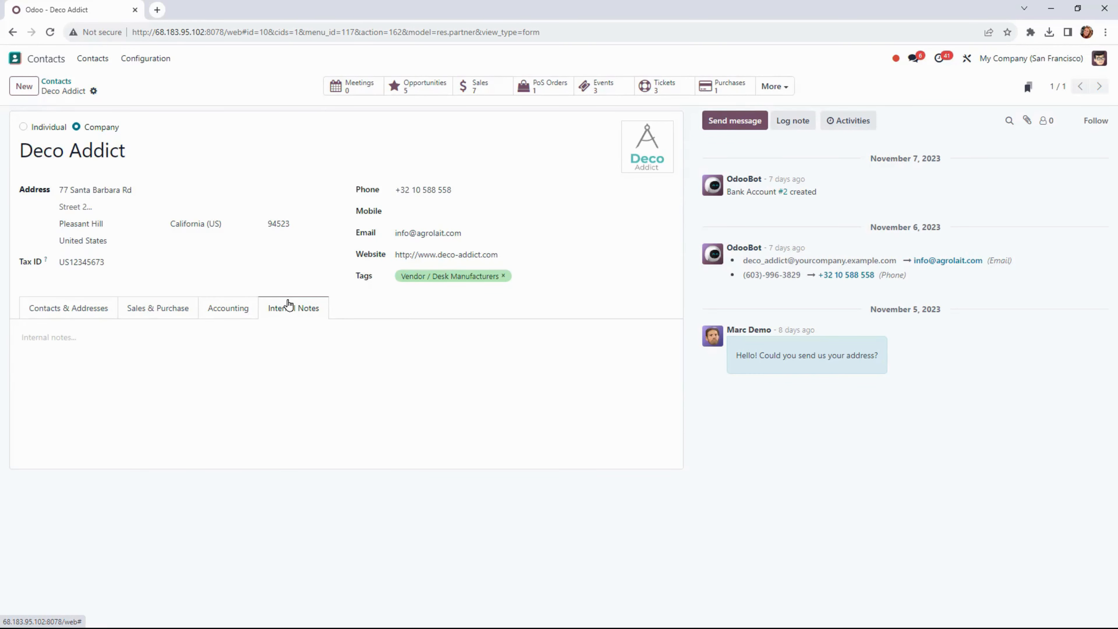
{"action": "left_click", "coordinate": [75, 309]}
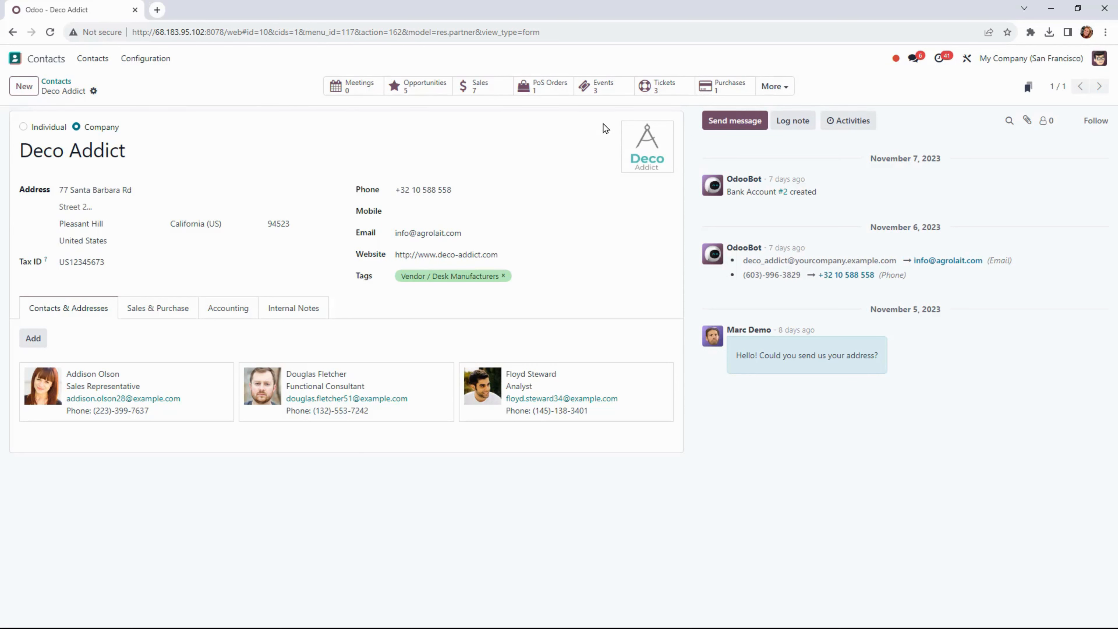
Step: View Deco Addict's sales orders, inspect the order with the upsell follow-up activity, and return to the contact record
{"action": "left_click", "coordinate": [462, 90]}
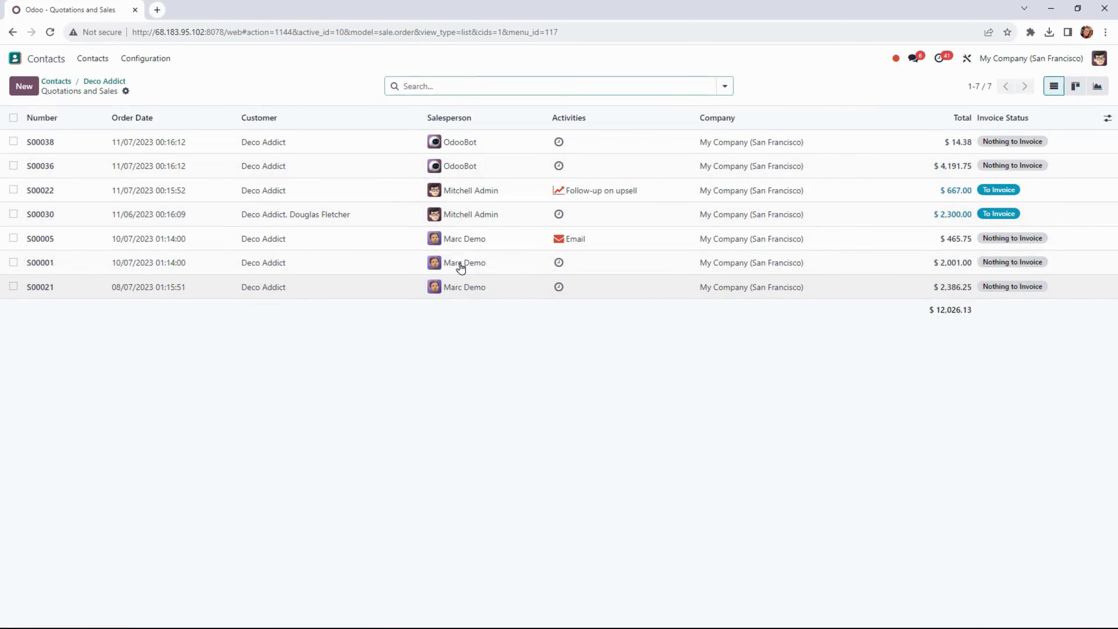
{"action": "left_click", "coordinate": [477, 196]}
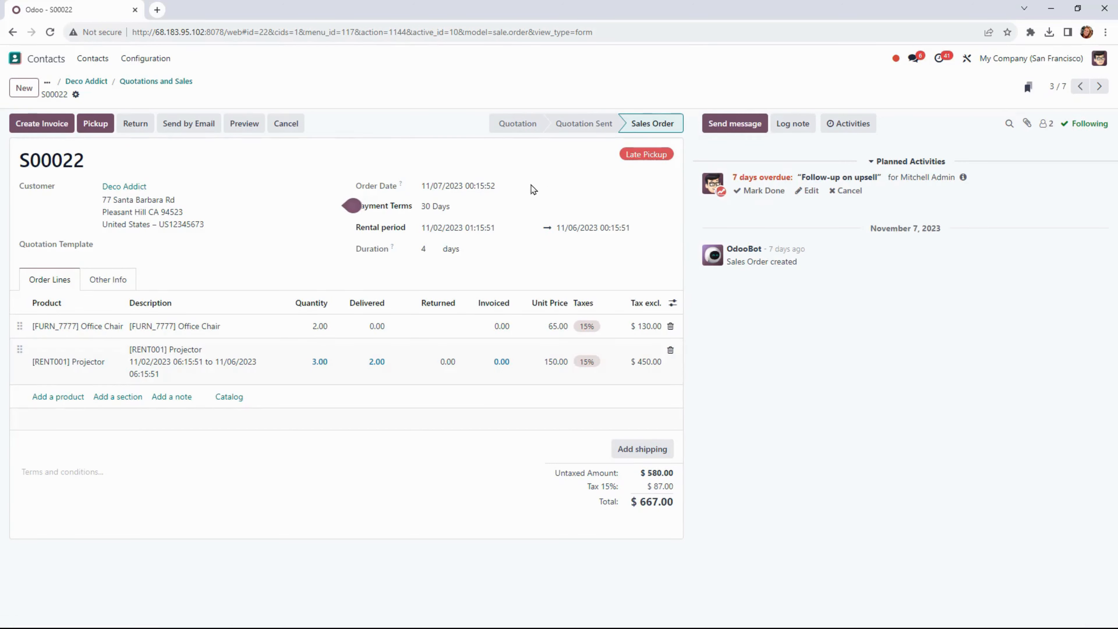
{"action": "left_click", "coordinate": [97, 83]}
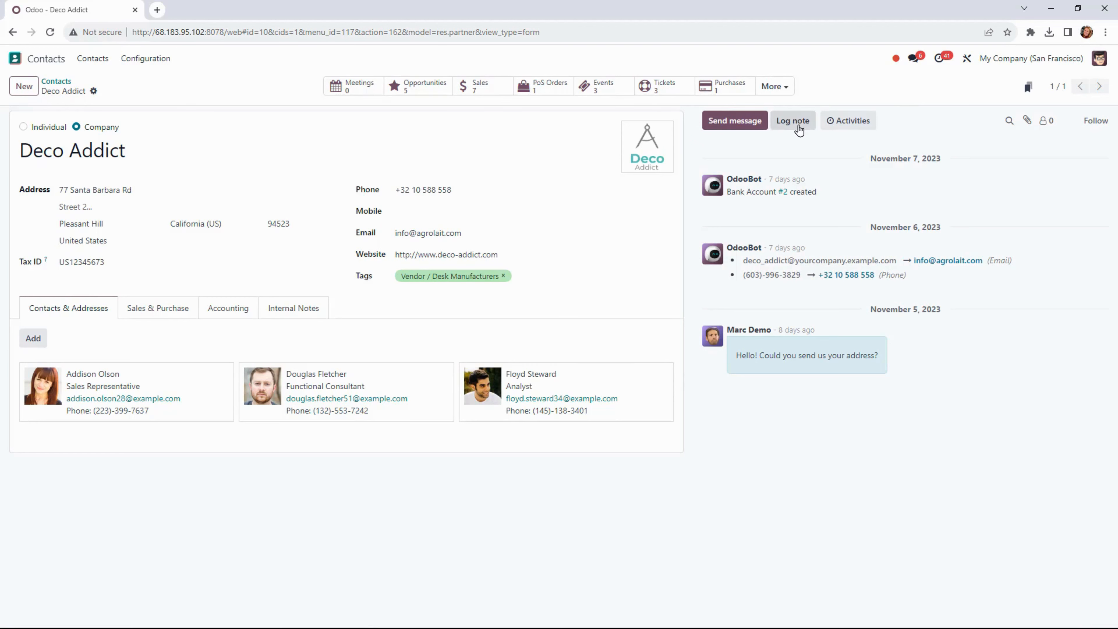
Step: Send Deco Addict an email message from the full composer using the Payment Reminder template
{"action": "left_click", "coordinate": [755, 126]}
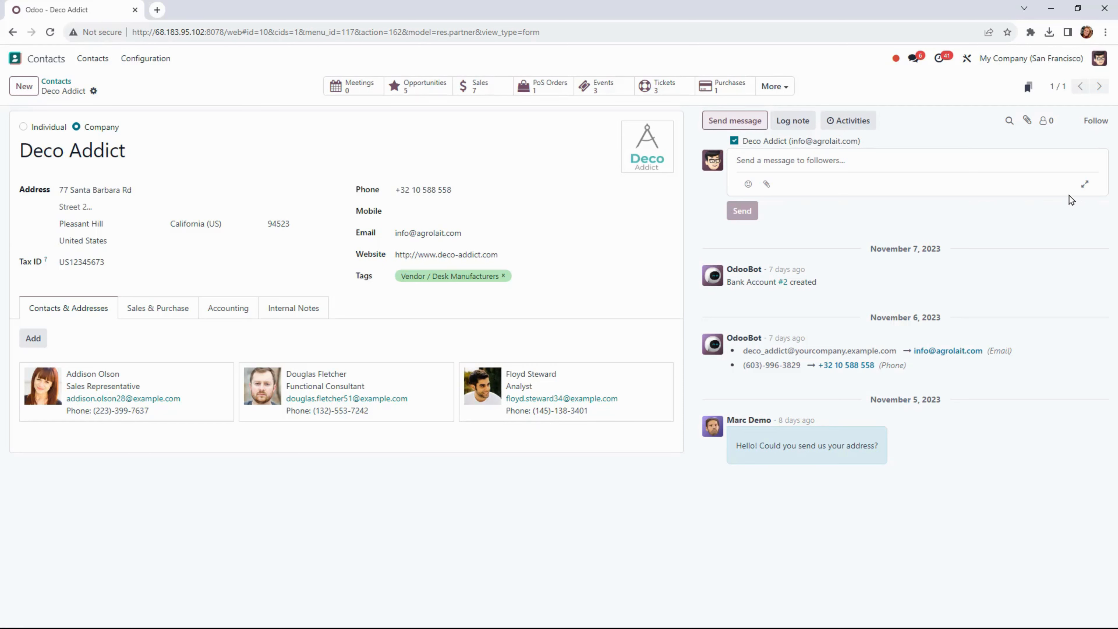
{"action": "left_click", "coordinate": [1086, 184]}
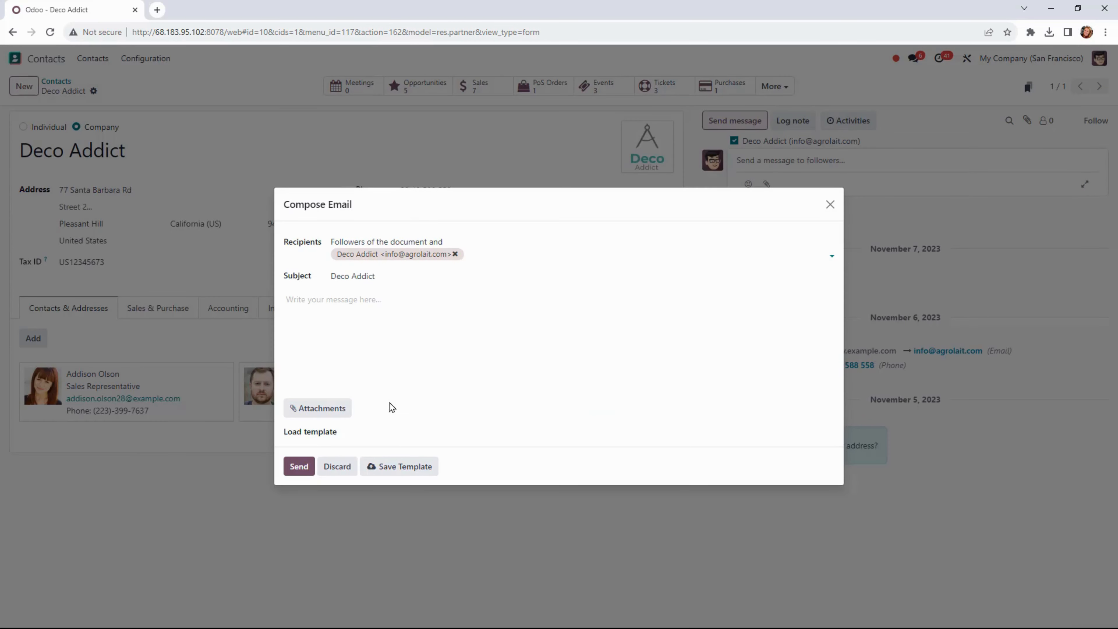
{"action": "left_click", "coordinate": [349, 301]}
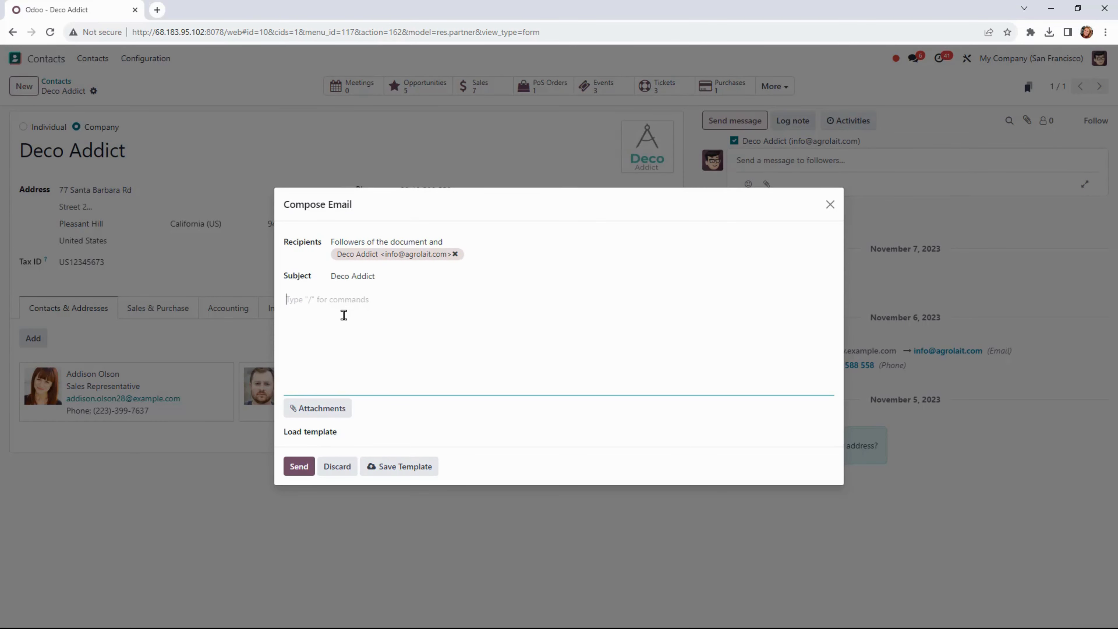
{"action": "left_click", "coordinate": [362, 434]}
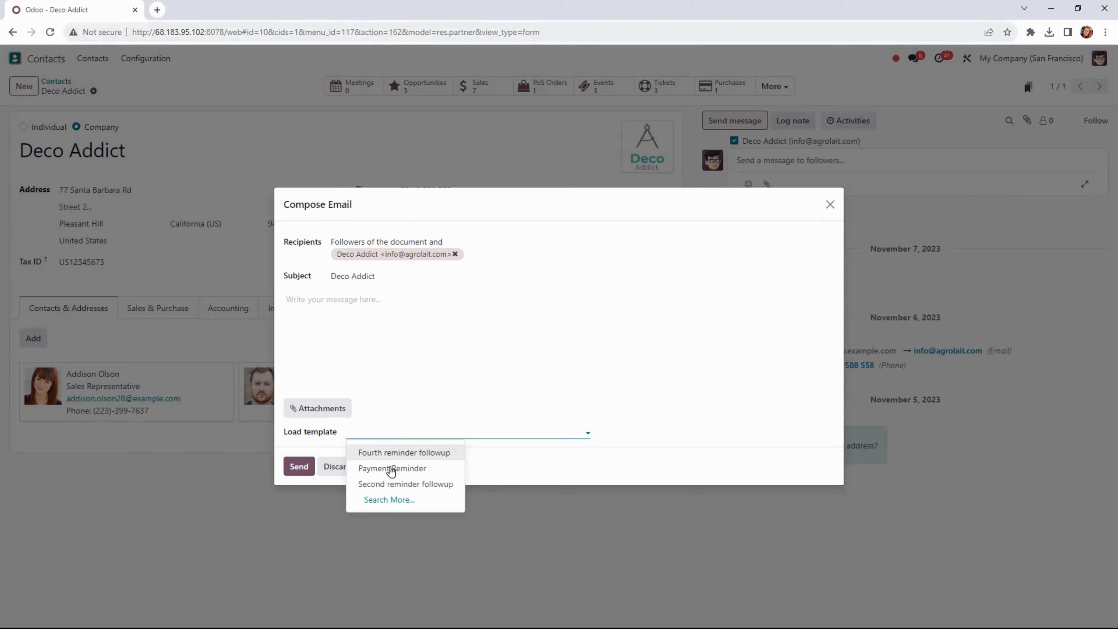
{"action": "left_click", "coordinate": [392, 473]}
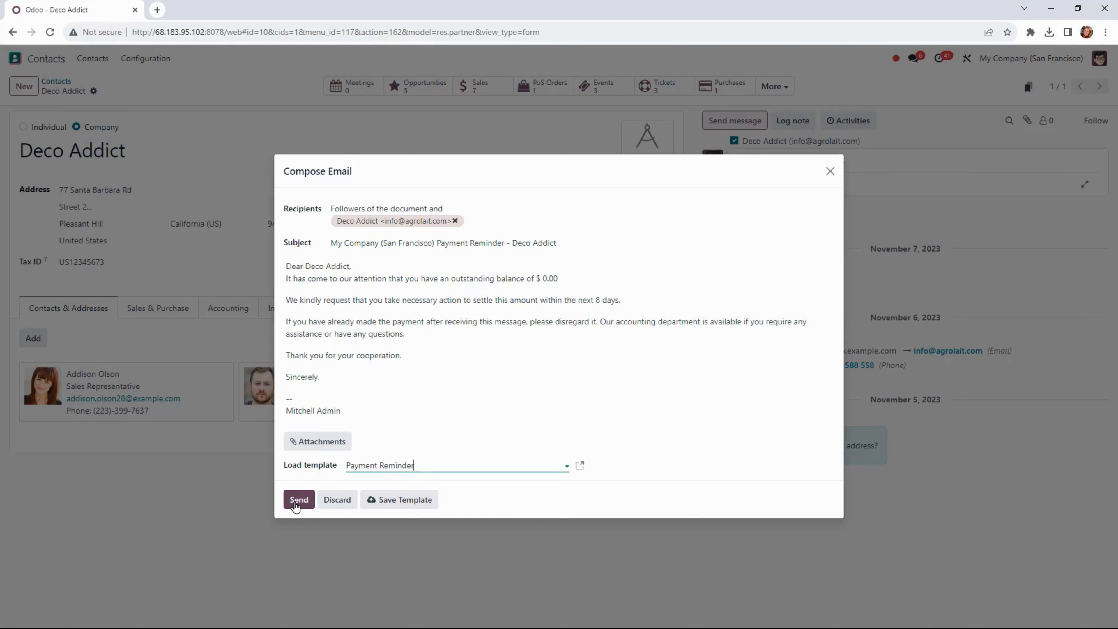
{"action": "left_click", "coordinate": [295, 506]}
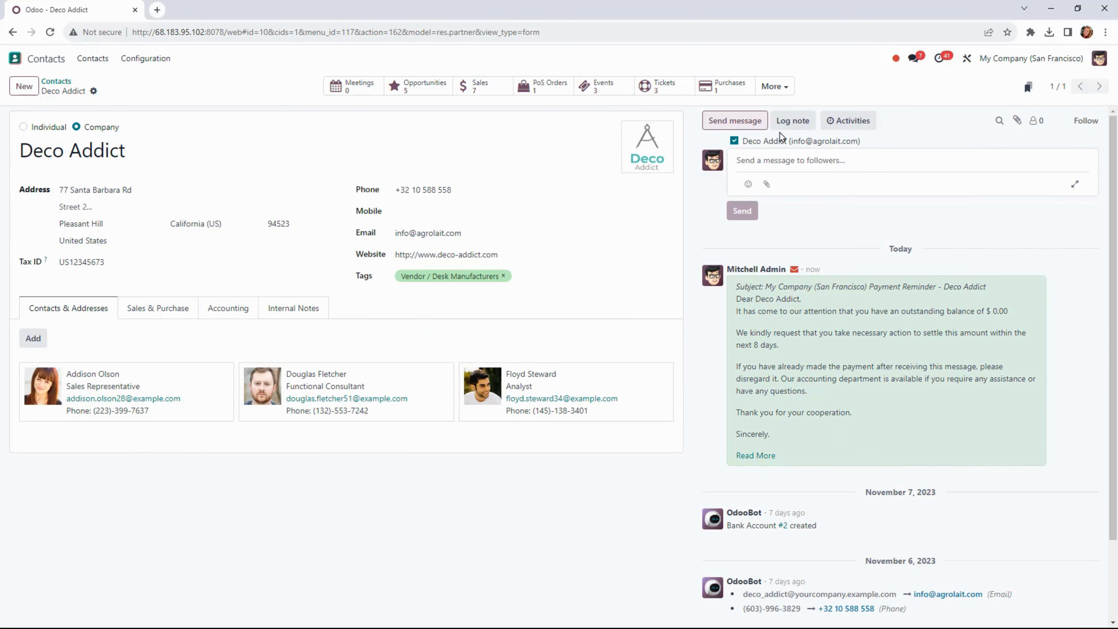
Step: Start an internal note on Deco Addict to view the mention suggestions, leaving the note empty
{"action": "left_click", "coordinate": [785, 121]}
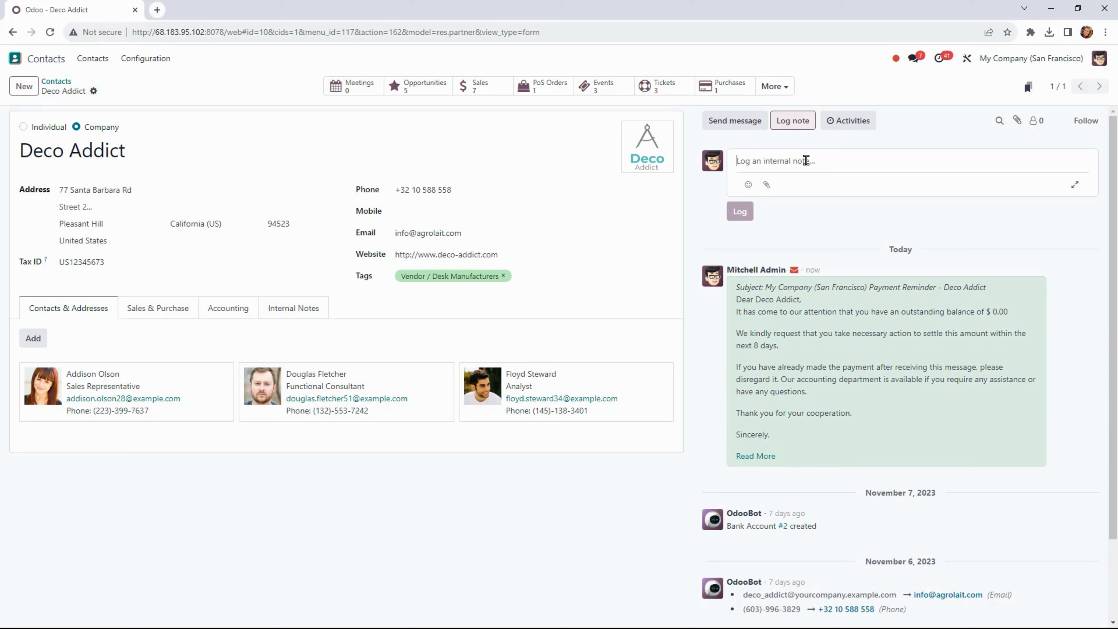
{"action": "type", "text": "@"}
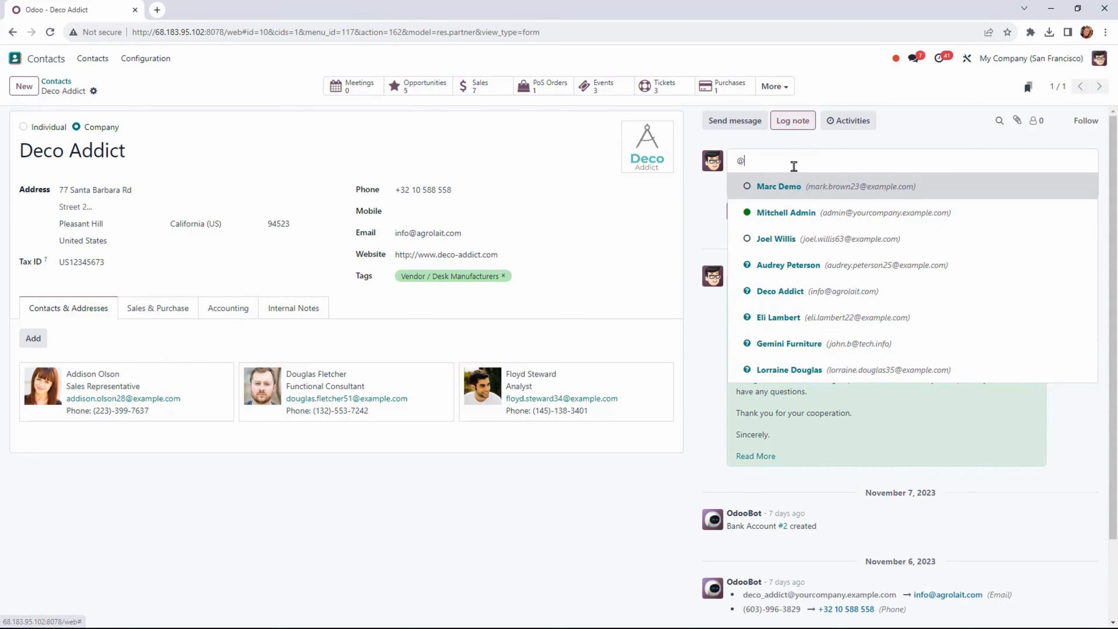
{"action": "key", "text": "BackSpace"}
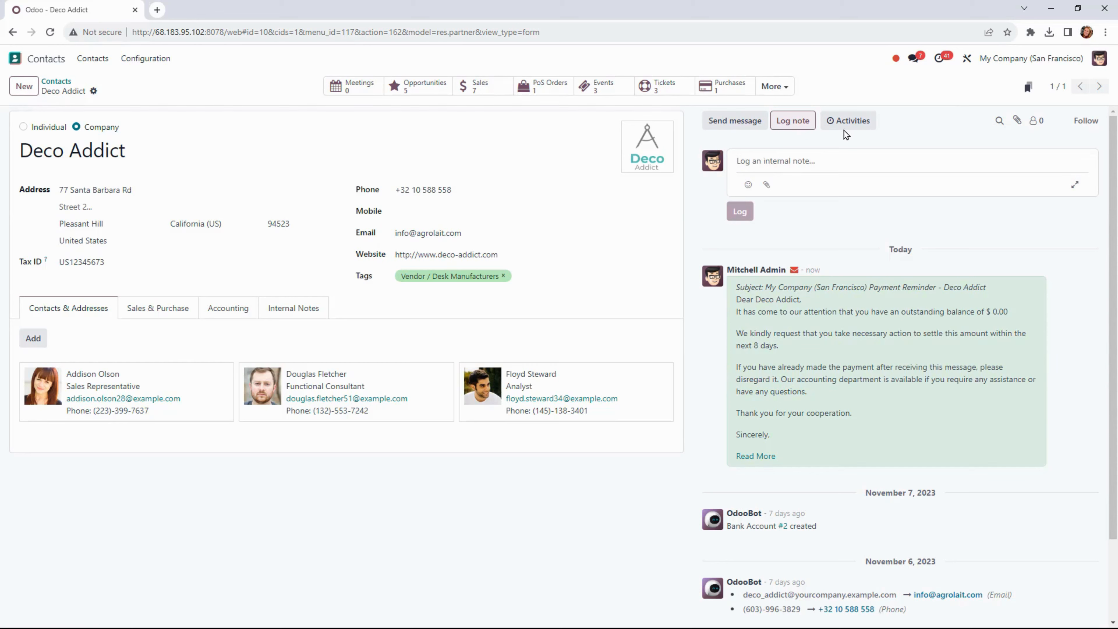
Step: Schedule a To-Do activity on Deco Addict with the summary "Follow up on payment" and the note "Call to follow up on payment after 1 week"
{"action": "left_click", "coordinate": [850, 122]}
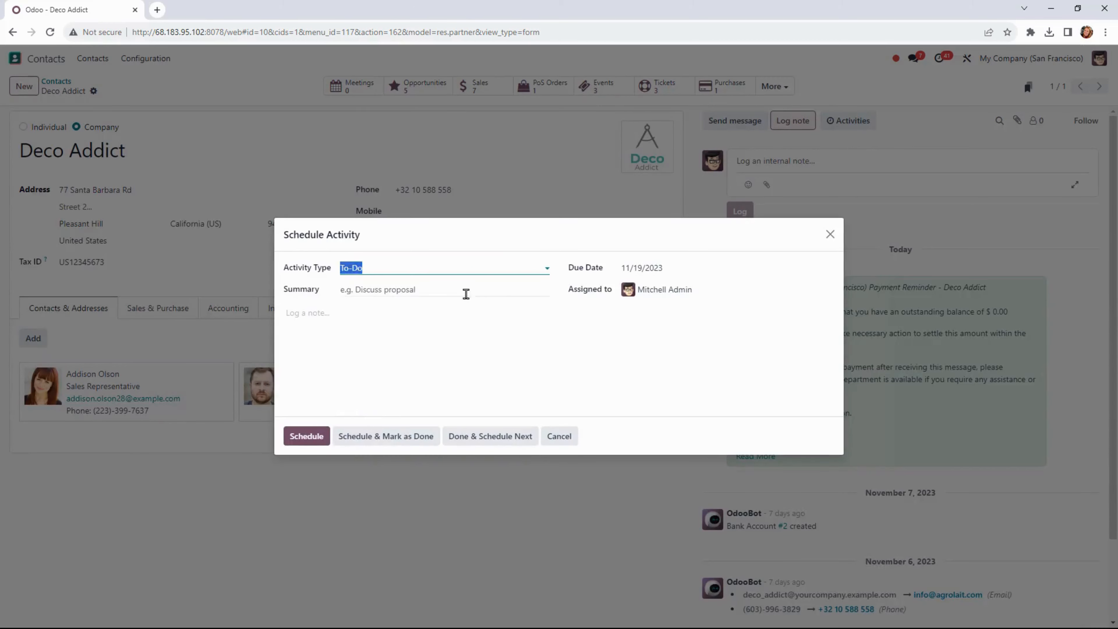
{"action": "left_click", "coordinate": [464, 290]}
{"action": "type", "text": "Follow up on payment"}
{"action": "key", "text": "Tab"}
{"action": "key", "text": "Tab"}
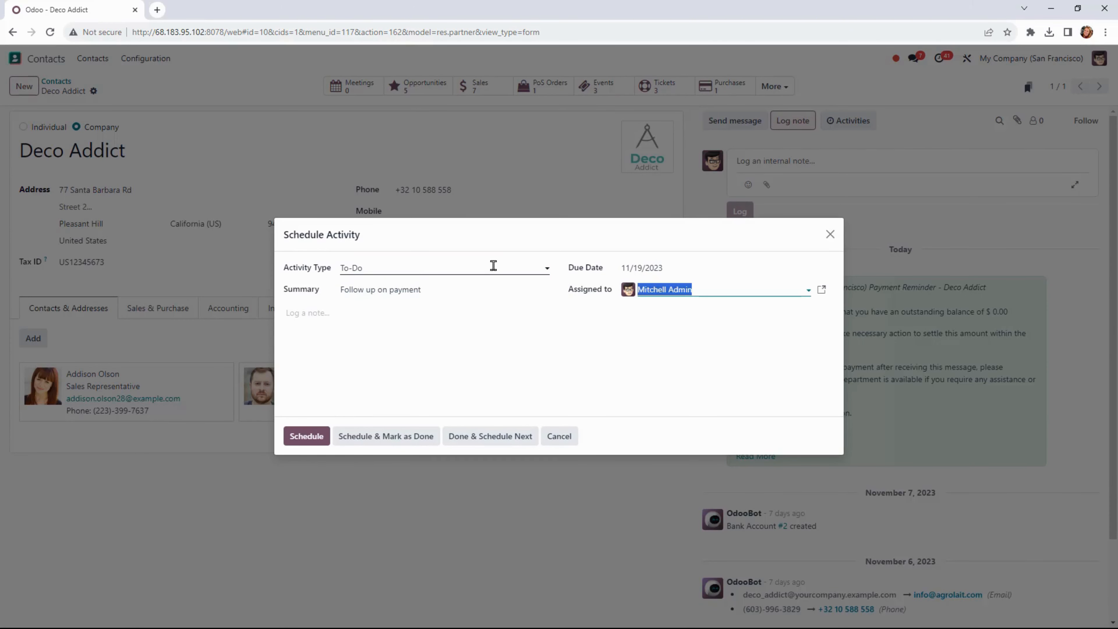
{"action": "left_click", "coordinate": [397, 345]}
{"action": "type", "text": "Call to follow up on payment after 1 week"}
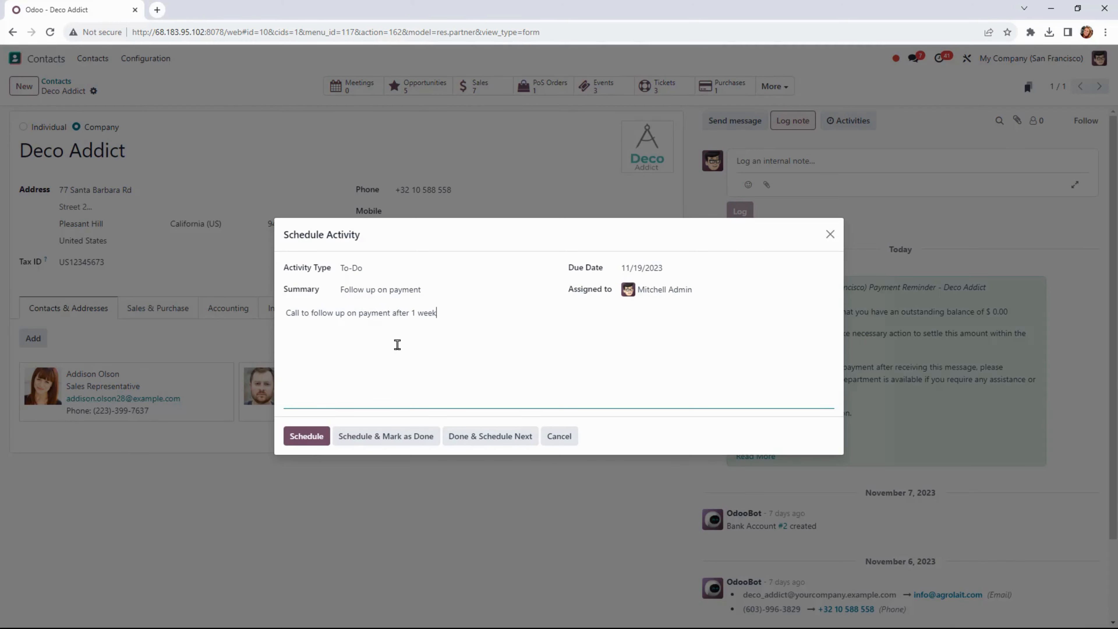
{"action": "left_click", "coordinate": [308, 437]}
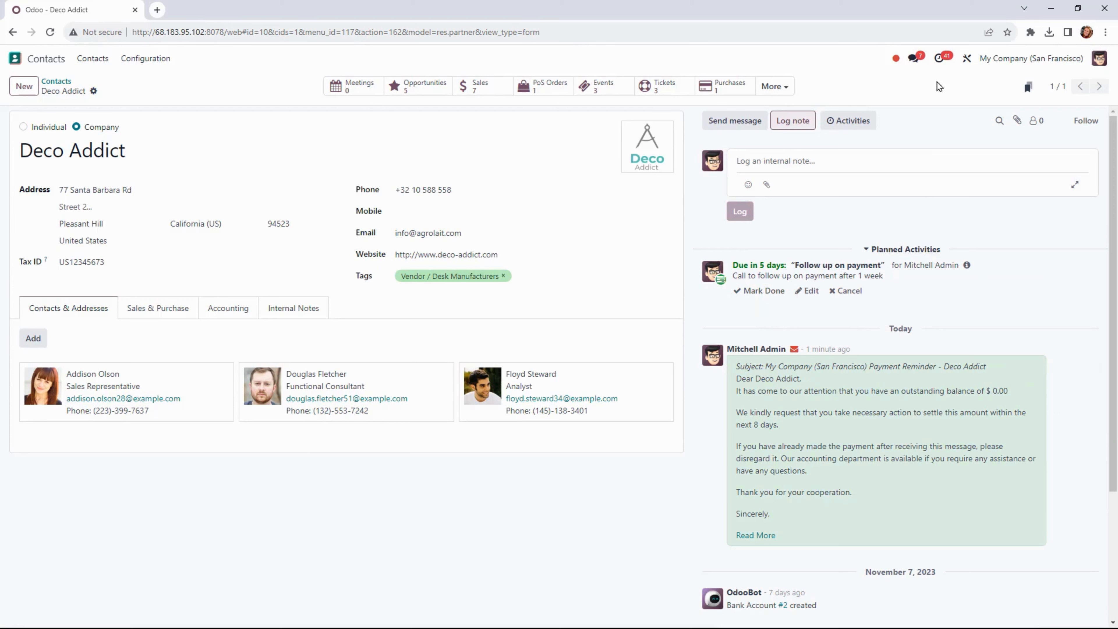
Step: View the future contact activities from the activity overview and open Deco Addict's record from the resulting list
{"action": "left_click", "coordinate": [942, 60]}
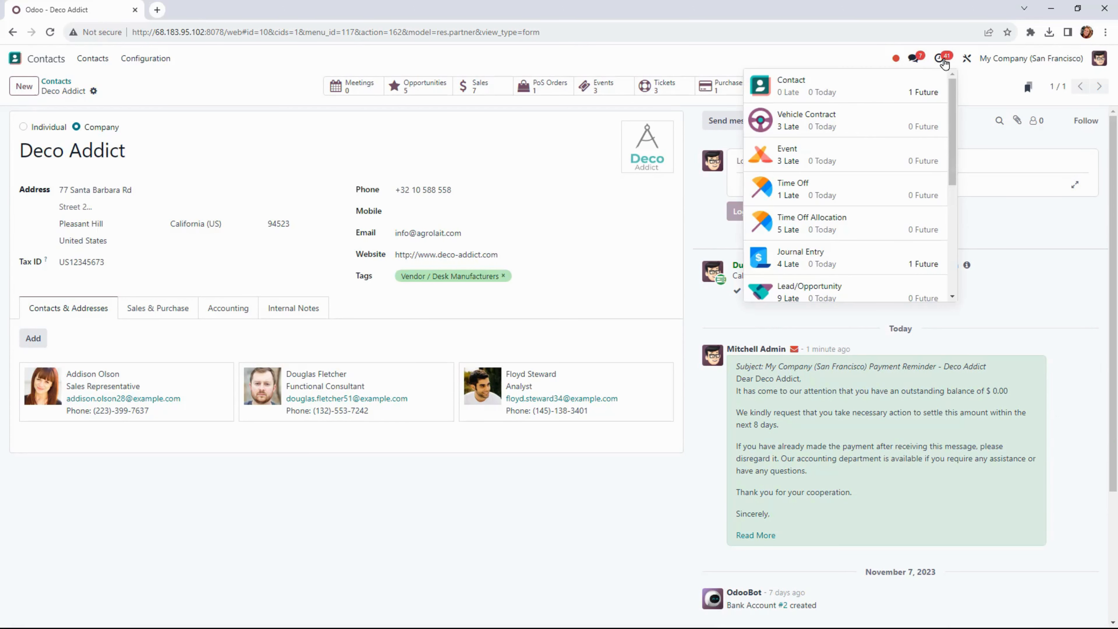
{"action": "left_click", "coordinate": [932, 92]}
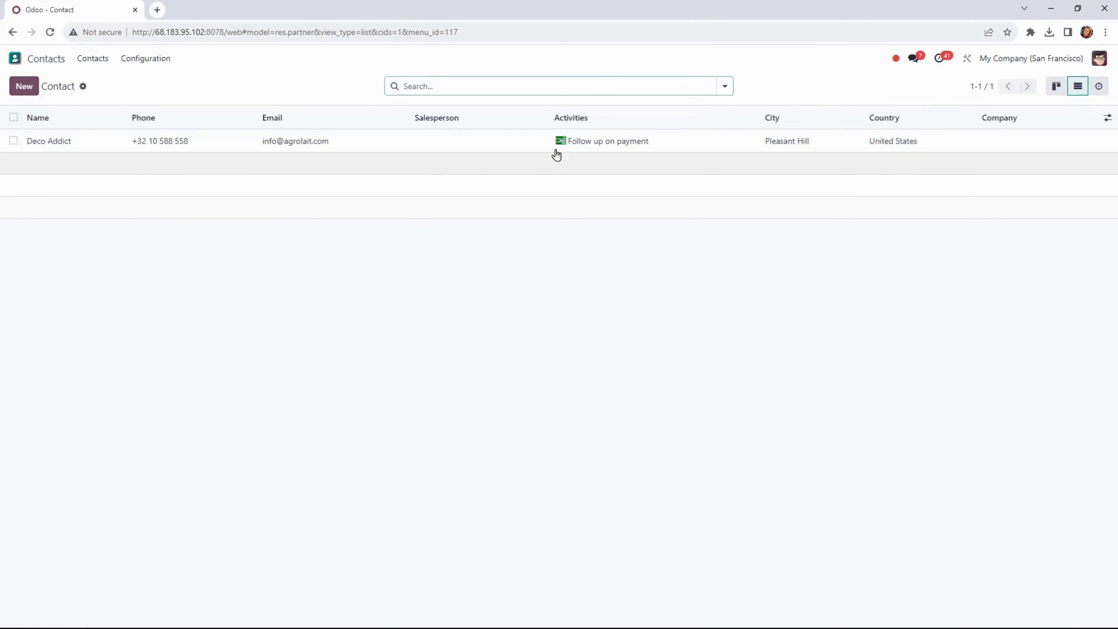
{"action": "left_click", "coordinate": [570, 140]}
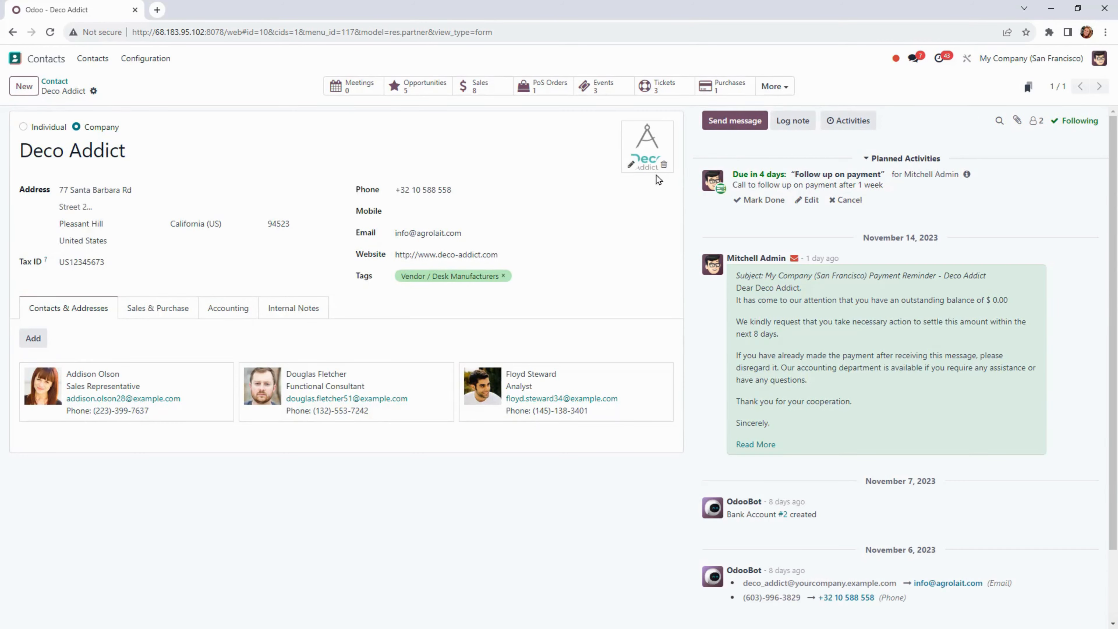
Step: Search Deco Addict's message history for "payment reminder", then close the message search
{"action": "left_click", "coordinate": [1001, 122]}
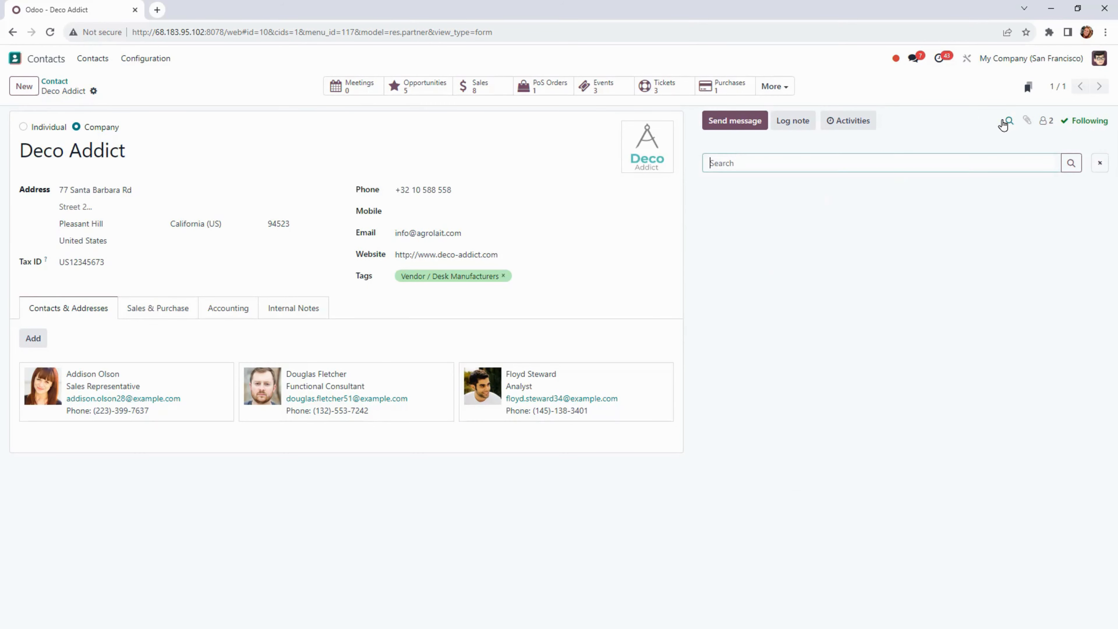
{"action": "type", "text": "payment remi"}
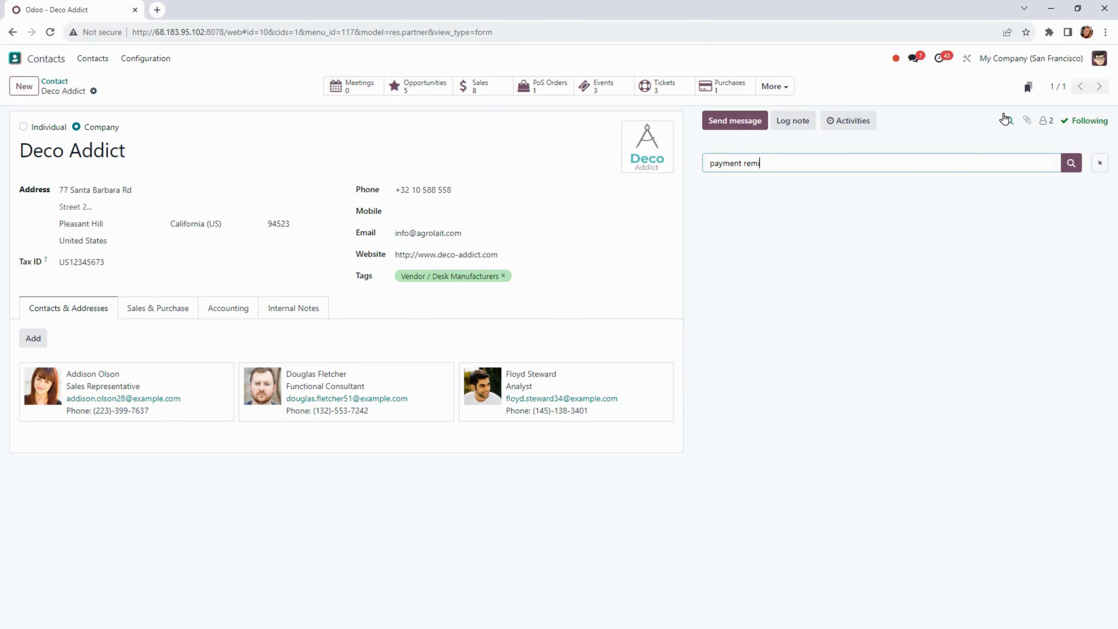
{"action": "type", "text": "nder"}
{"action": "key", "text": "Return"}
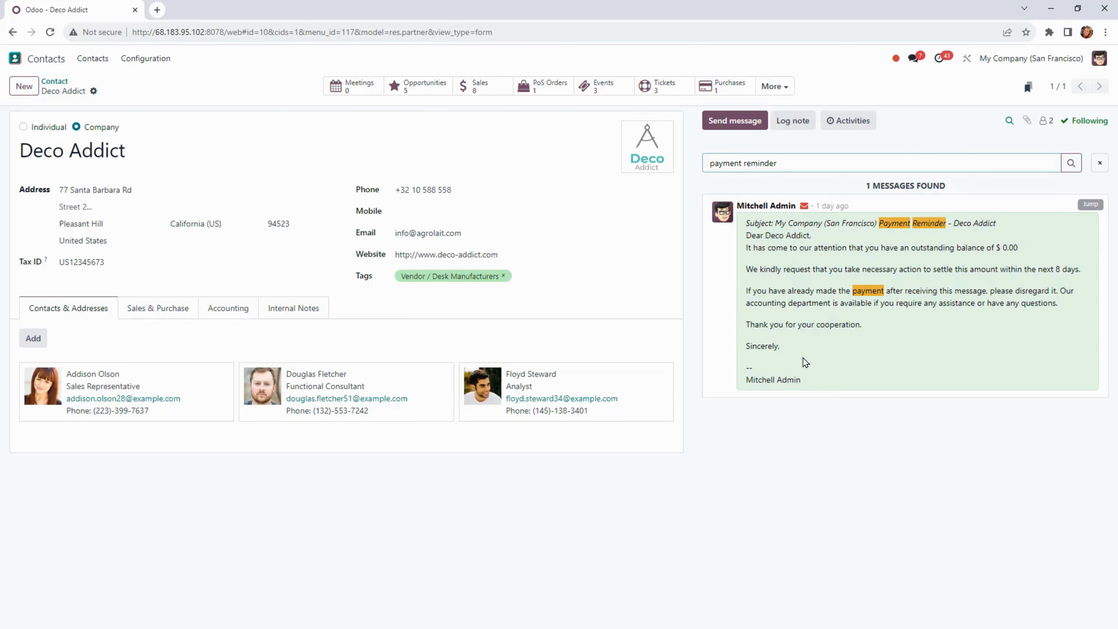
{"action": "left_click", "coordinate": [1099, 163]}
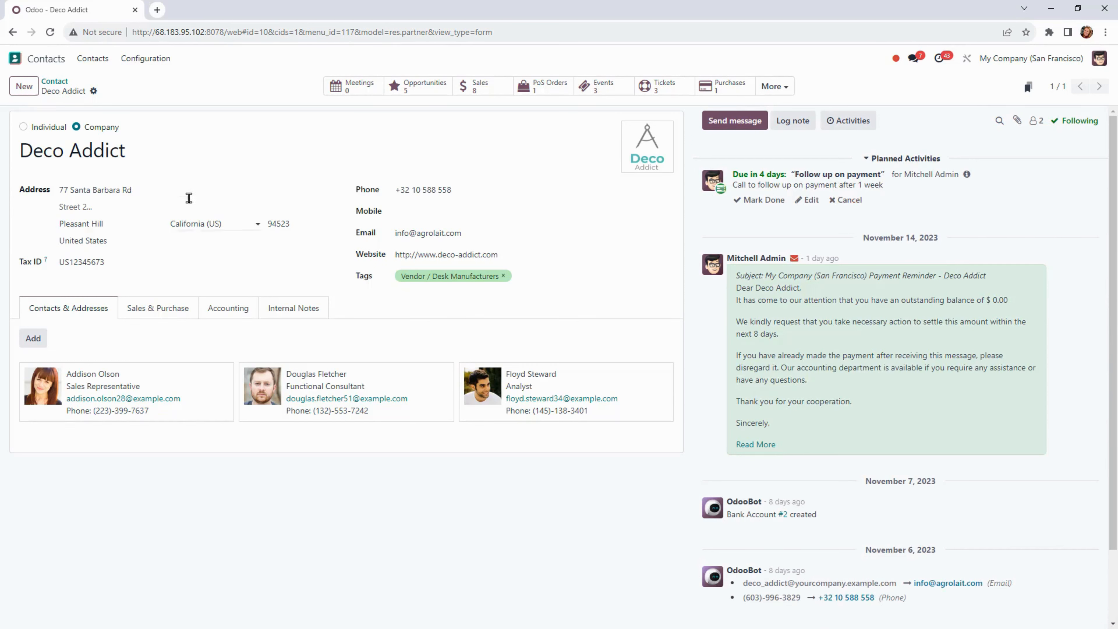
Step: Find the Inventory app from the home screen by searching "invent" and open its Products list
{"action": "left_click", "coordinate": [8, 65]}
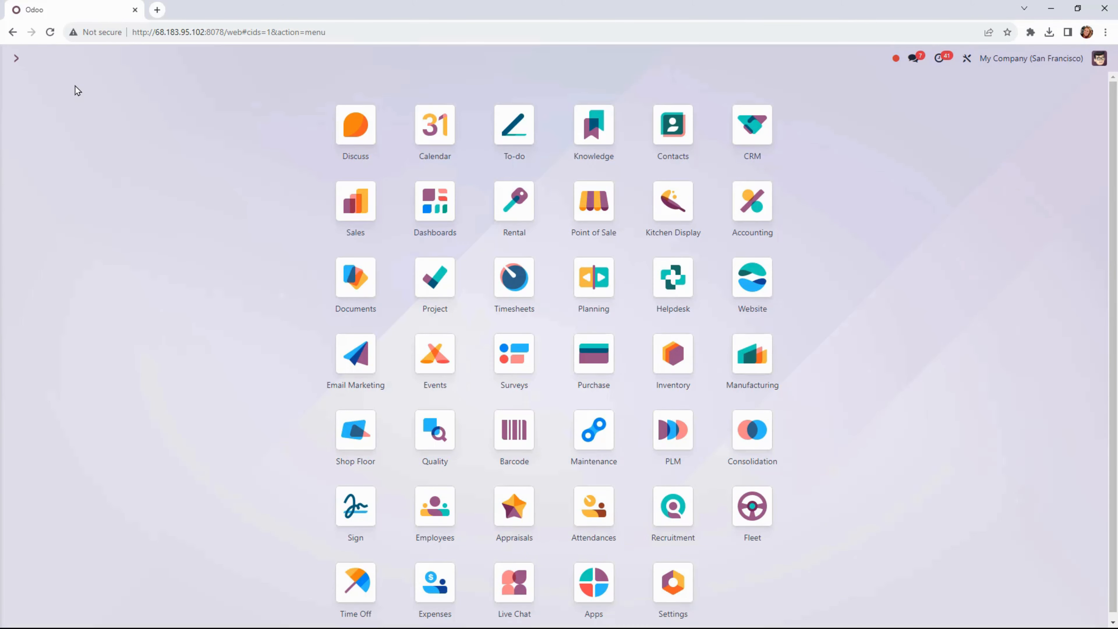
{"action": "type", "text": "invent"}
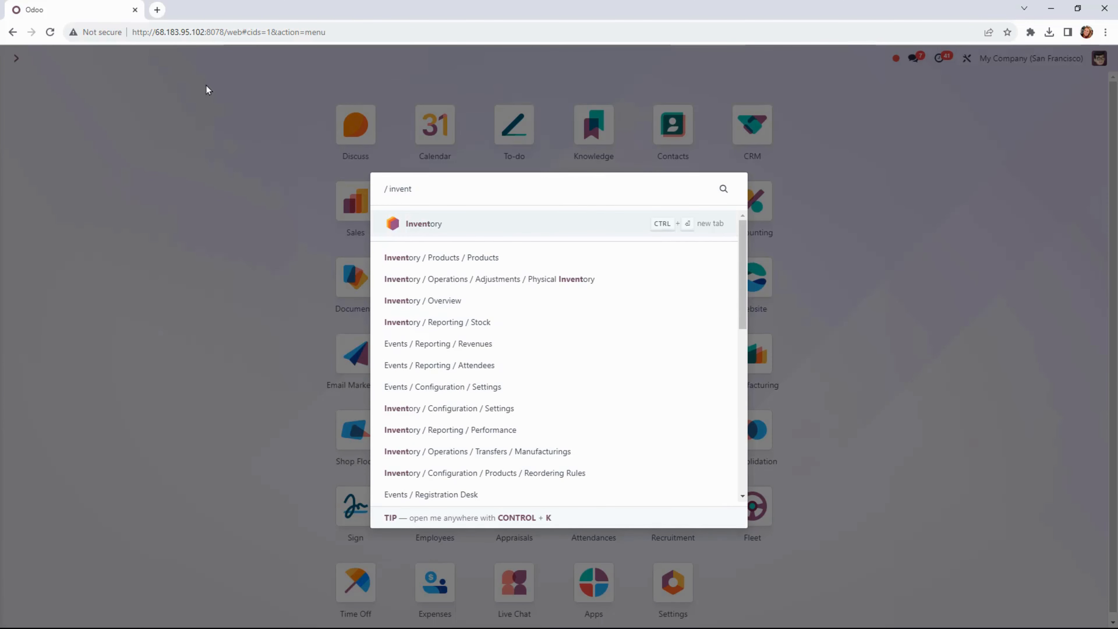
{"action": "left_click", "coordinate": [462, 224]}
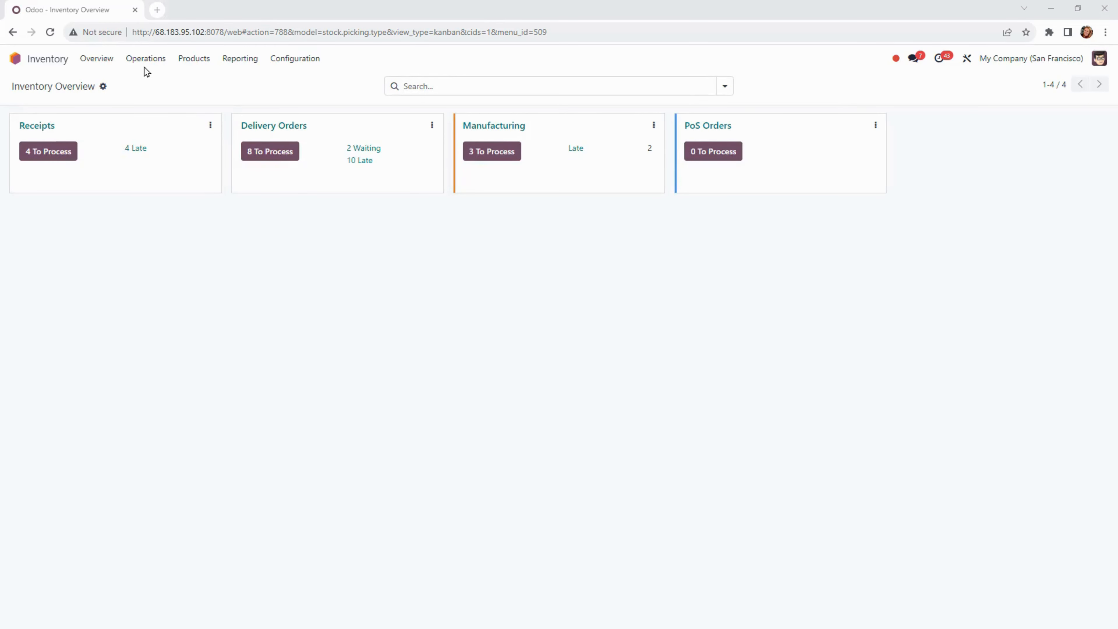
{"action": "left_click", "coordinate": [153, 62]}
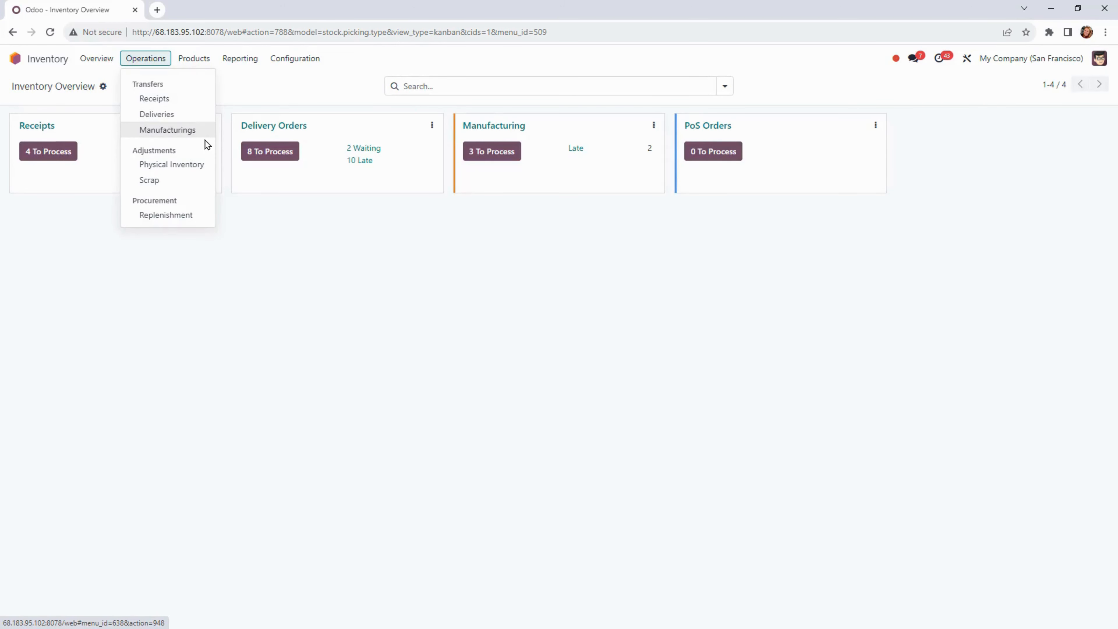
{"action": "left_click", "coordinate": [193, 60]}
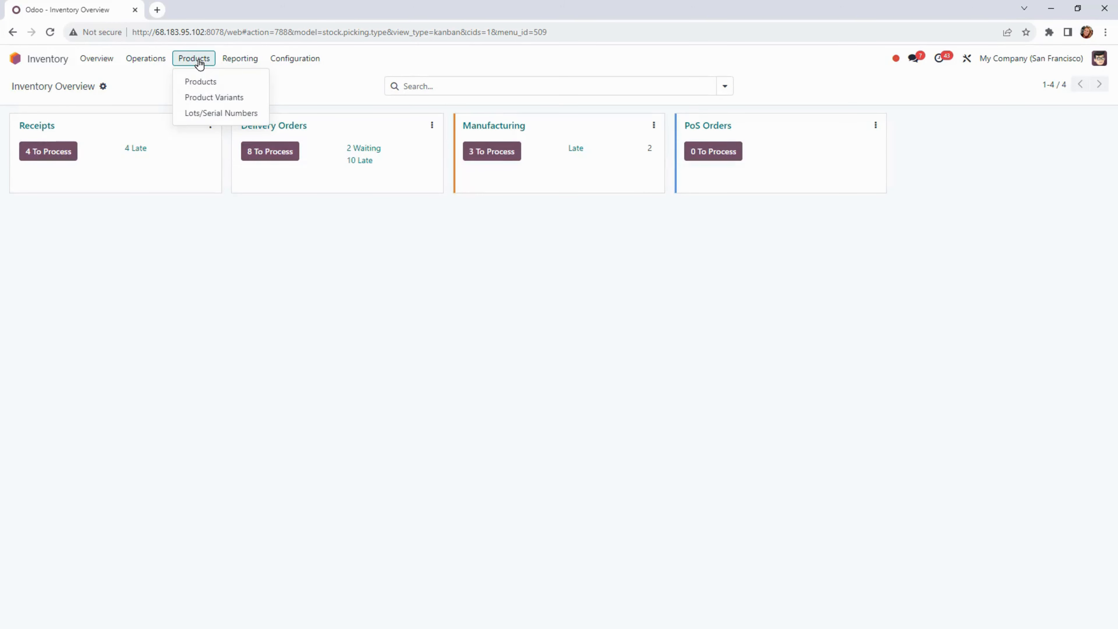
{"action": "left_click", "coordinate": [220, 83]}
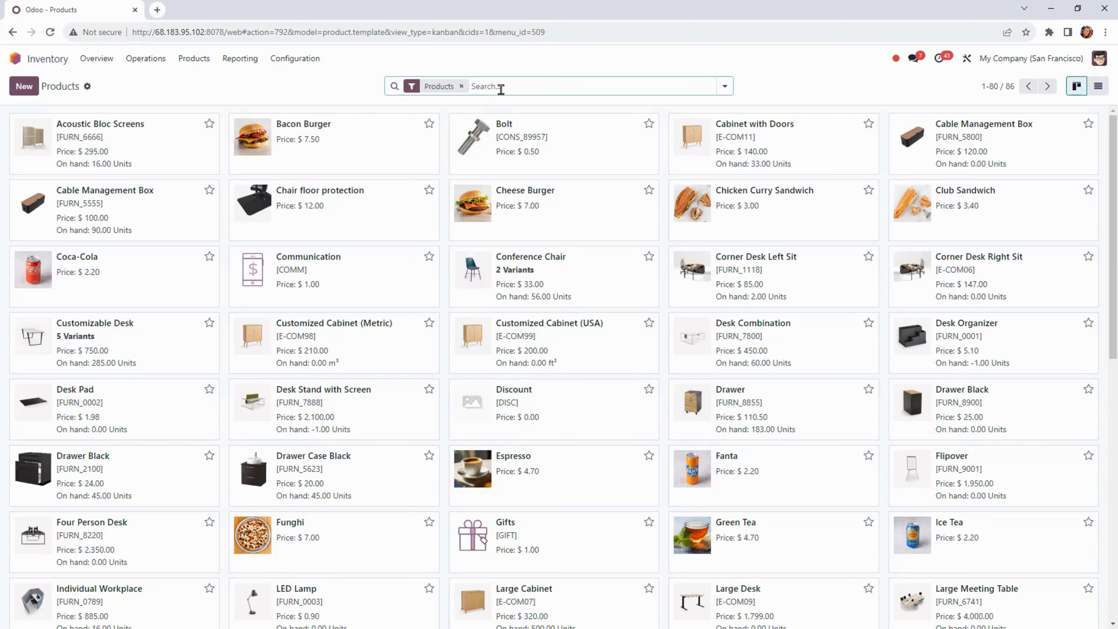
Step: Group the products by Product Category using a custom group and search them for "lamp"
{"action": "left_click", "coordinate": [724, 86]}
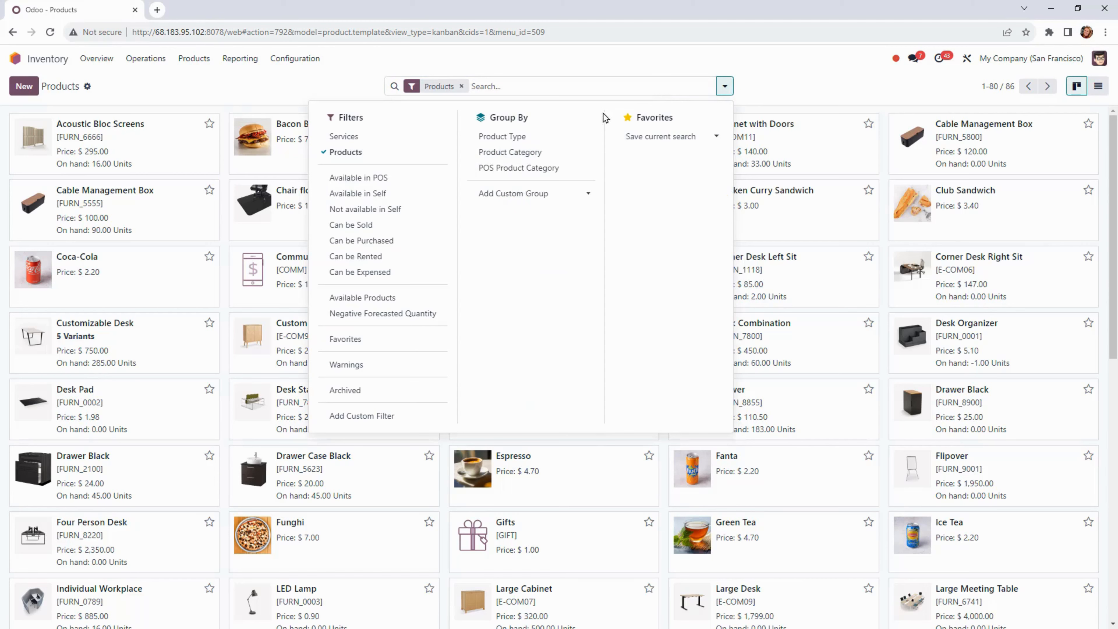
{"action": "left_click", "coordinate": [578, 191]}
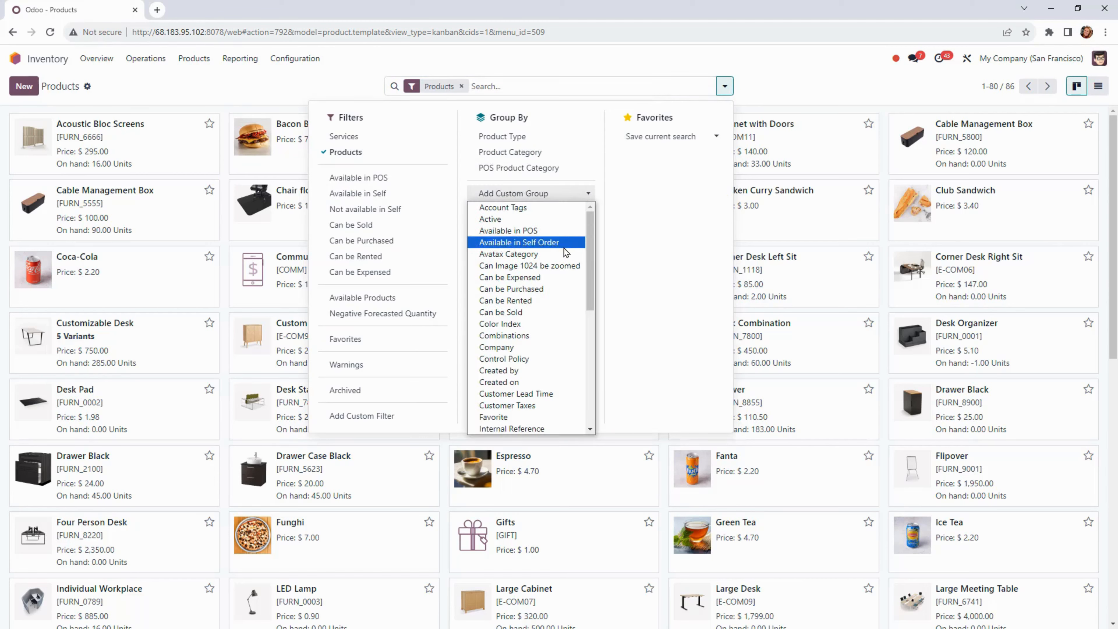
{"action": "scroll", "coordinate": [567, 246], "scroll_direction": "down", "scroll_amount": 7}
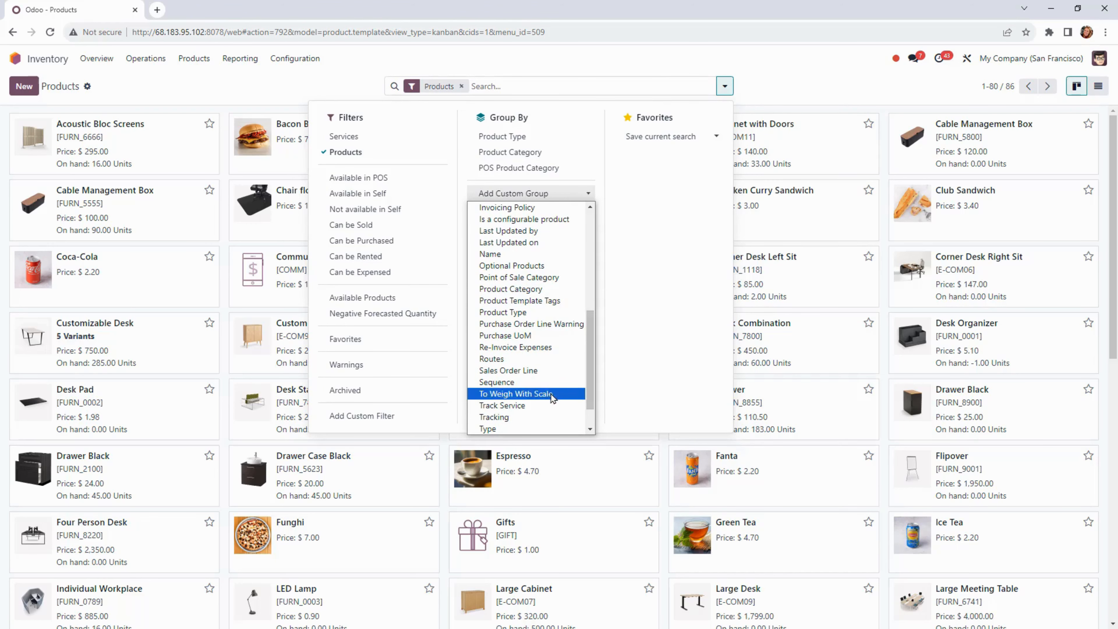
{"action": "left_click", "coordinate": [561, 289]}
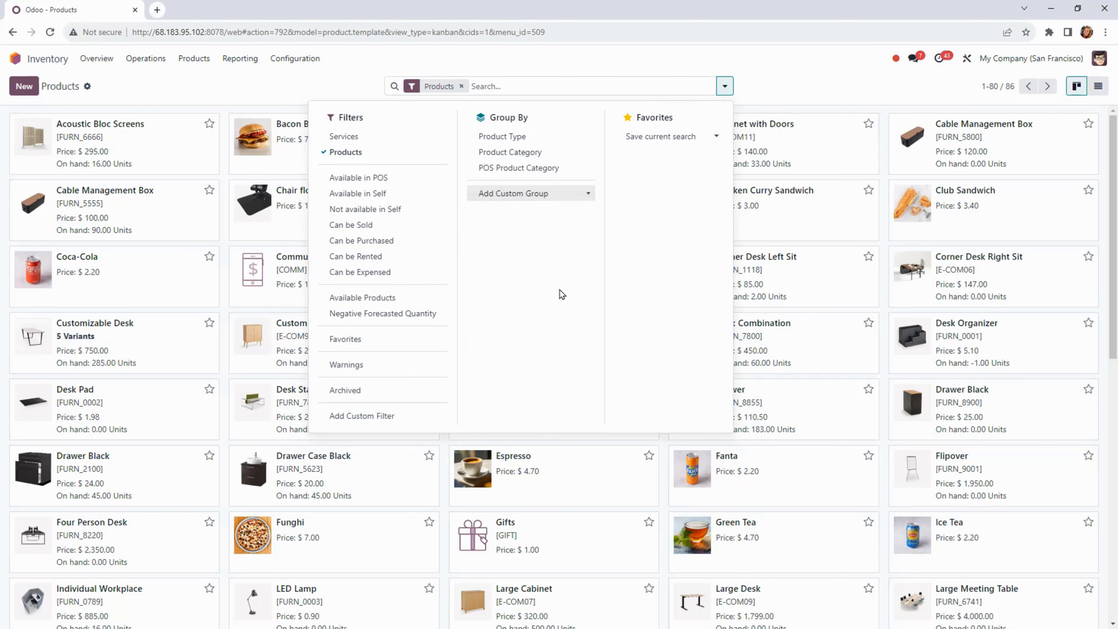
{"action": "left_click", "coordinate": [610, 86]}
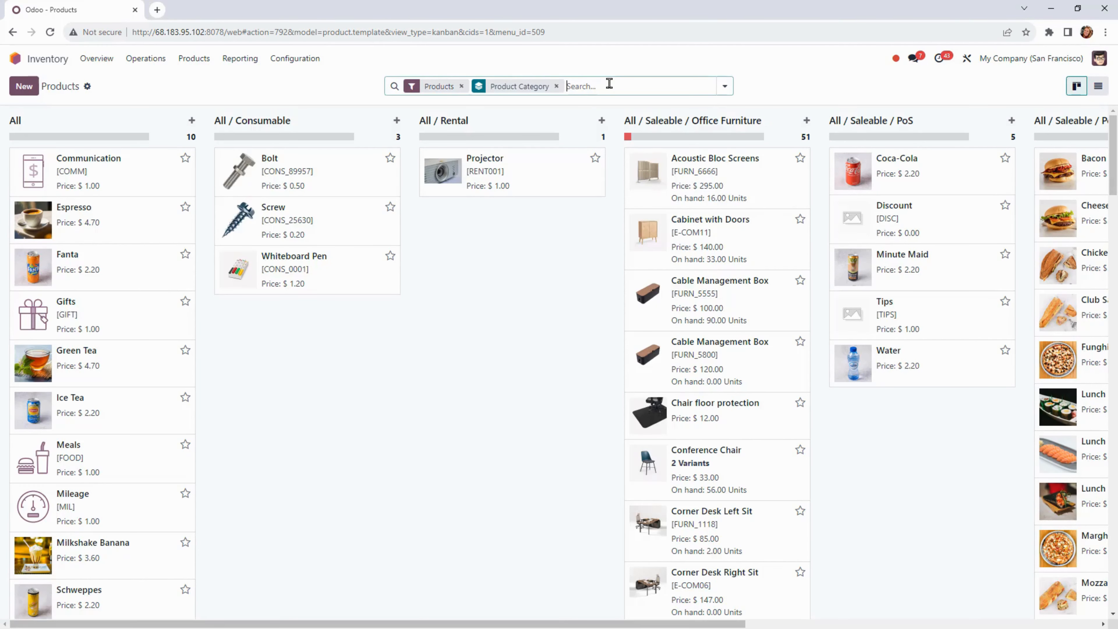
{"action": "type", "text": "lamp"}
{"action": "key", "text": "Return"}
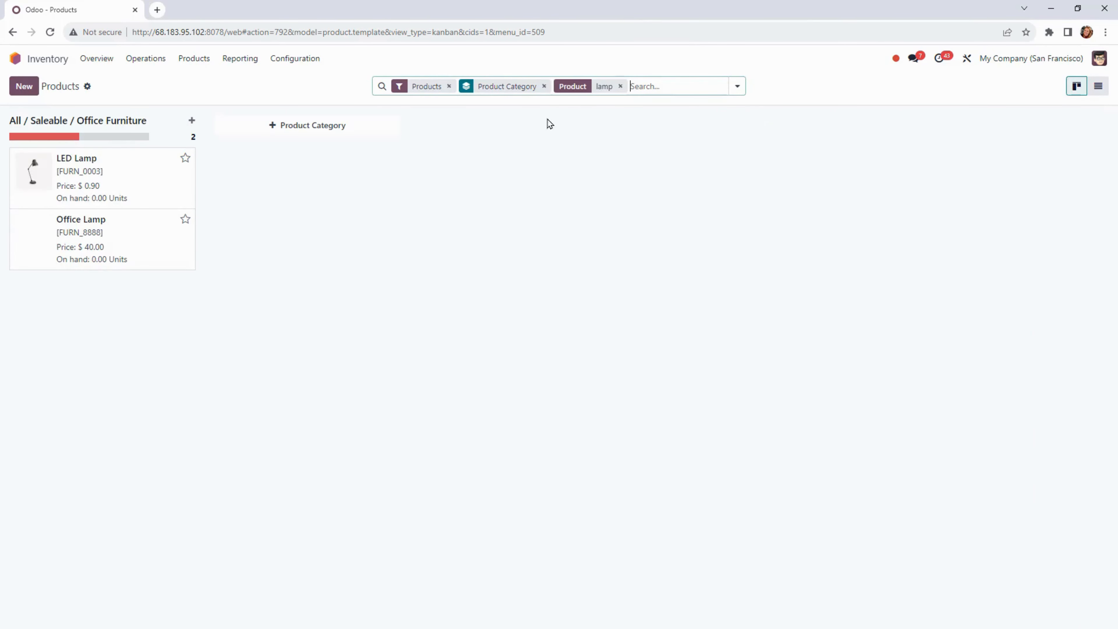
Step: Open the Office Lamp product and view the available Product Type options without changing the type
{"action": "left_click", "coordinate": [135, 240]}
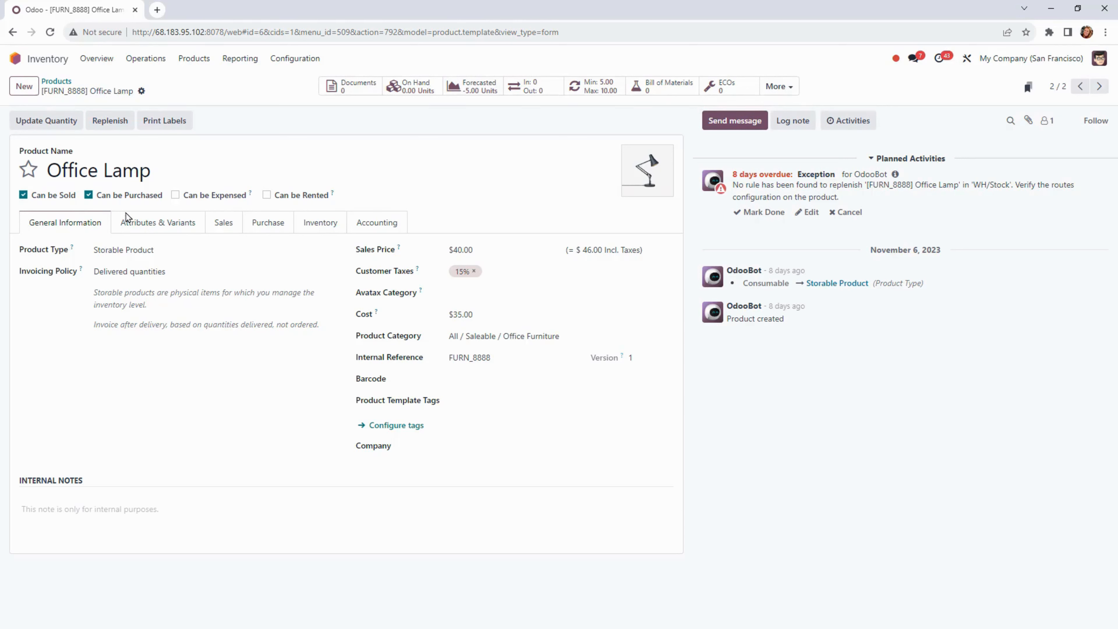
{"action": "left_click", "coordinate": [335, 253]}
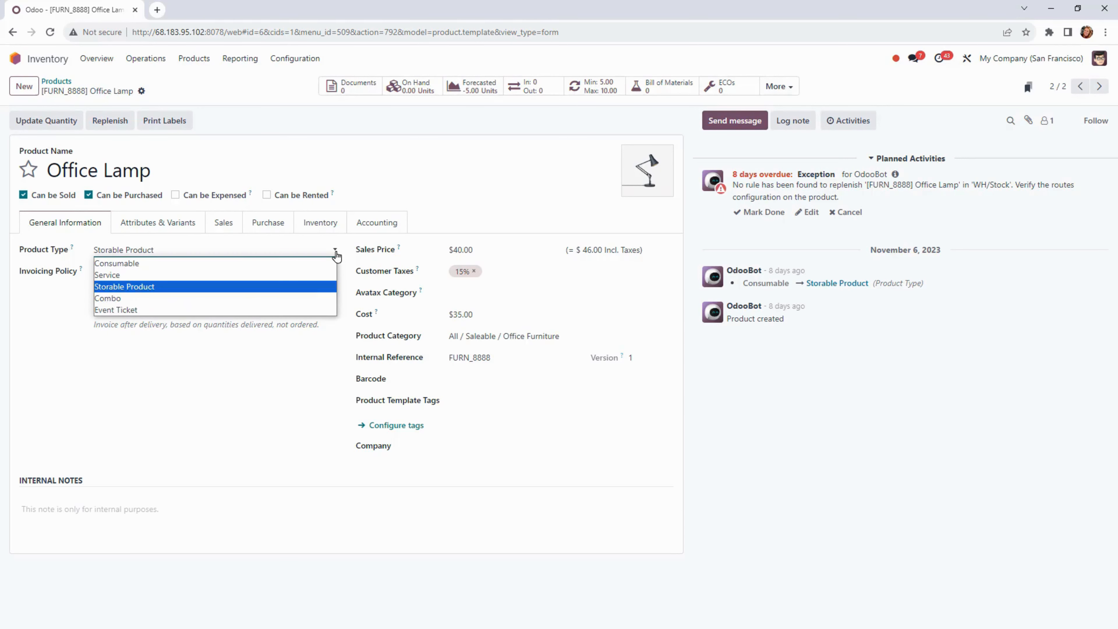
{"action": "left_click", "coordinate": [335, 255]}
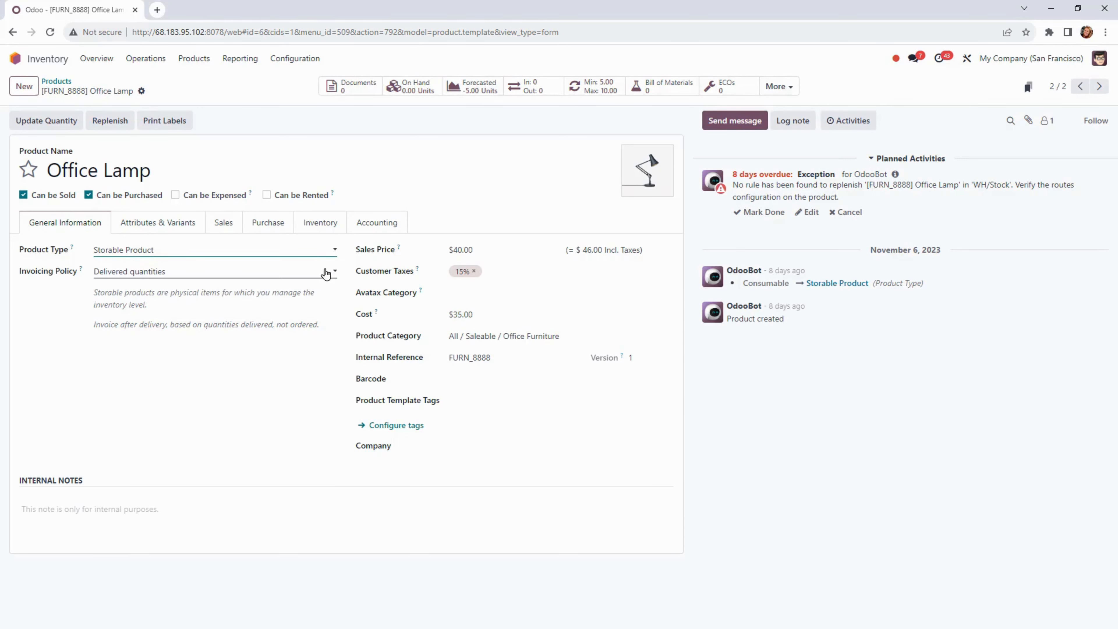
Step: View the Office Lamp's Invoicing Policy and Avatax Category options without changing either value
{"action": "left_click", "coordinate": [327, 272]}
{"action": "left_click", "coordinate": [327, 273]}
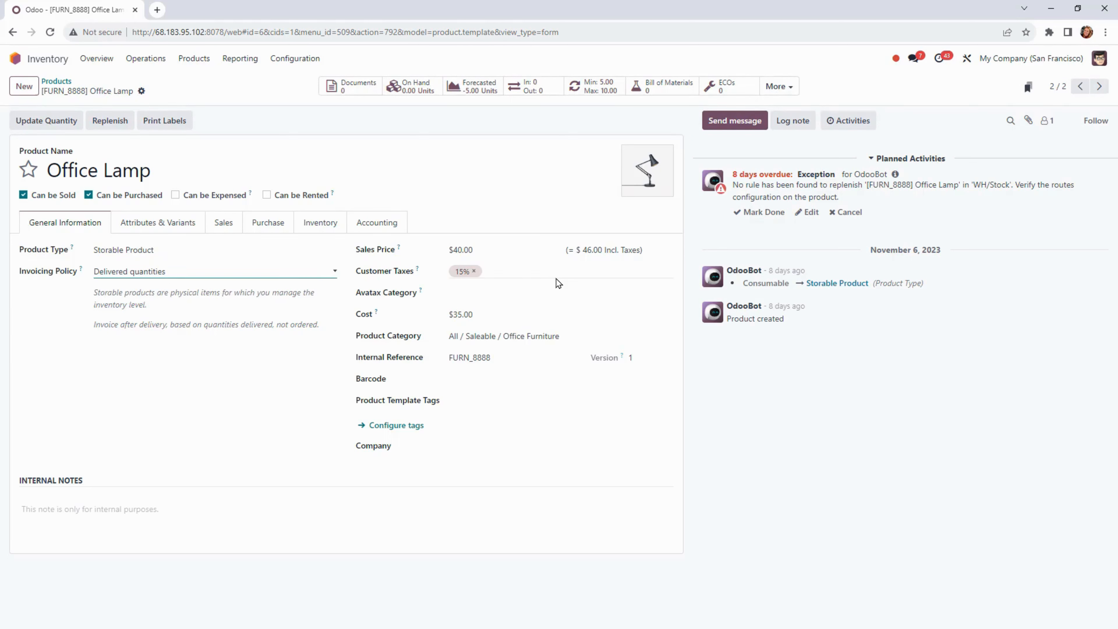
{"action": "left_click", "coordinate": [534, 295]}
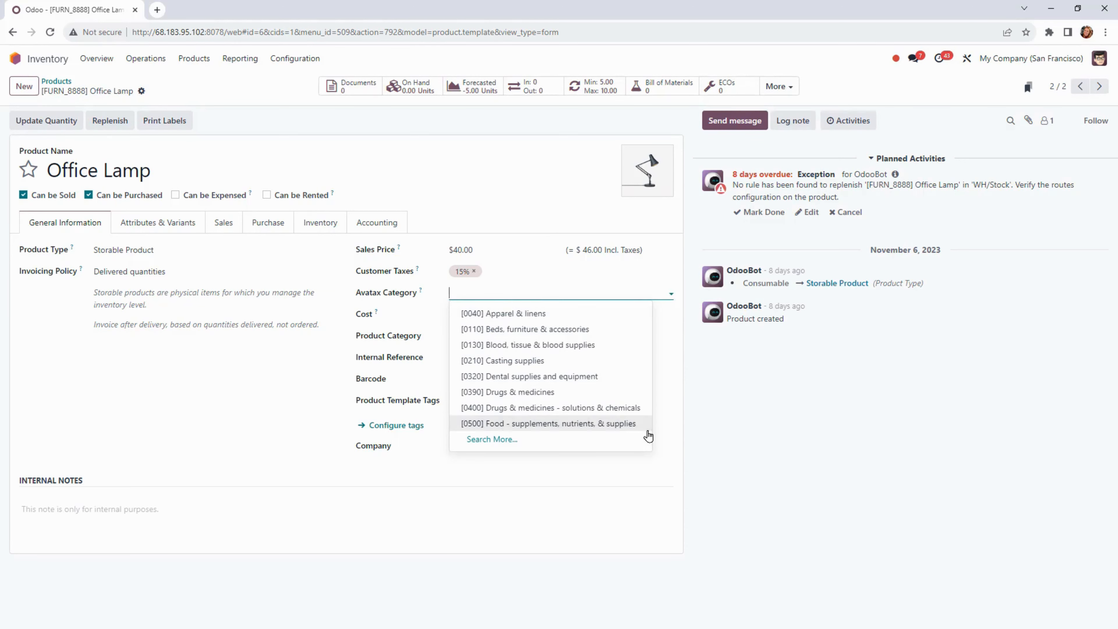
{"action": "left_click", "coordinate": [676, 315]}
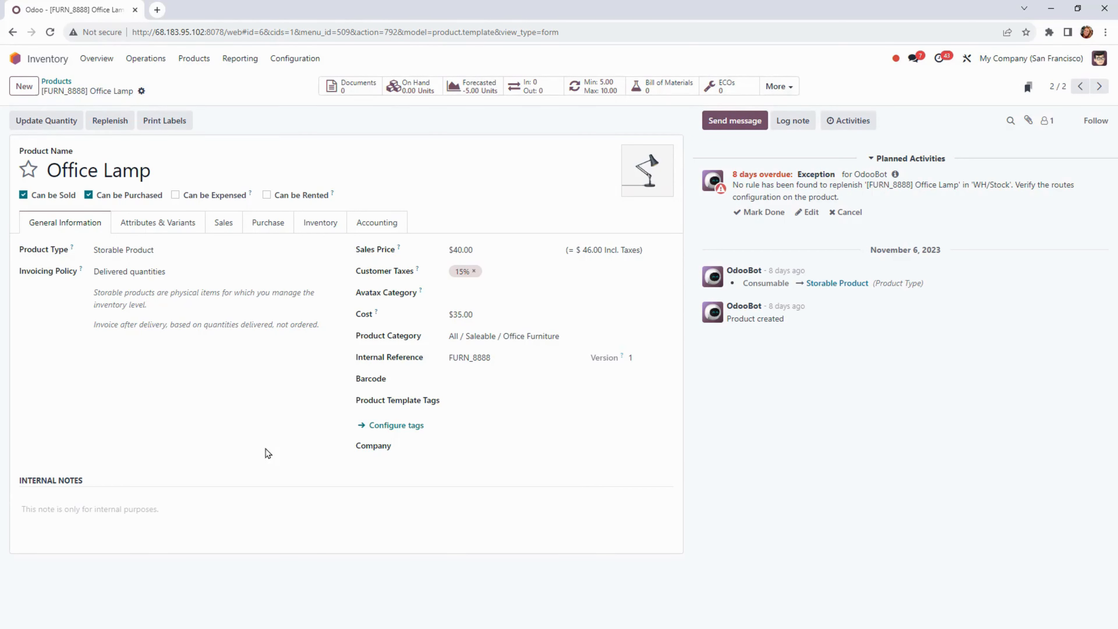
Step: Review the Office Lamp's attributes and variants, sales, purchase, inventory and accounting details
{"action": "left_click", "coordinate": [140, 226]}
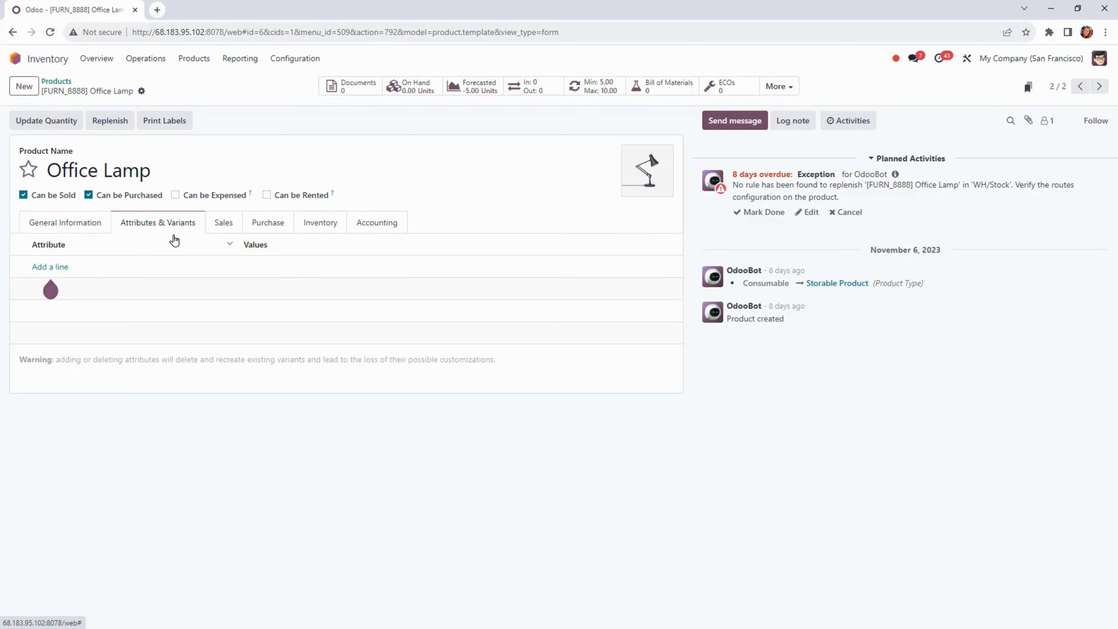
{"action": "left_click", "coordinate": [223, 225]}
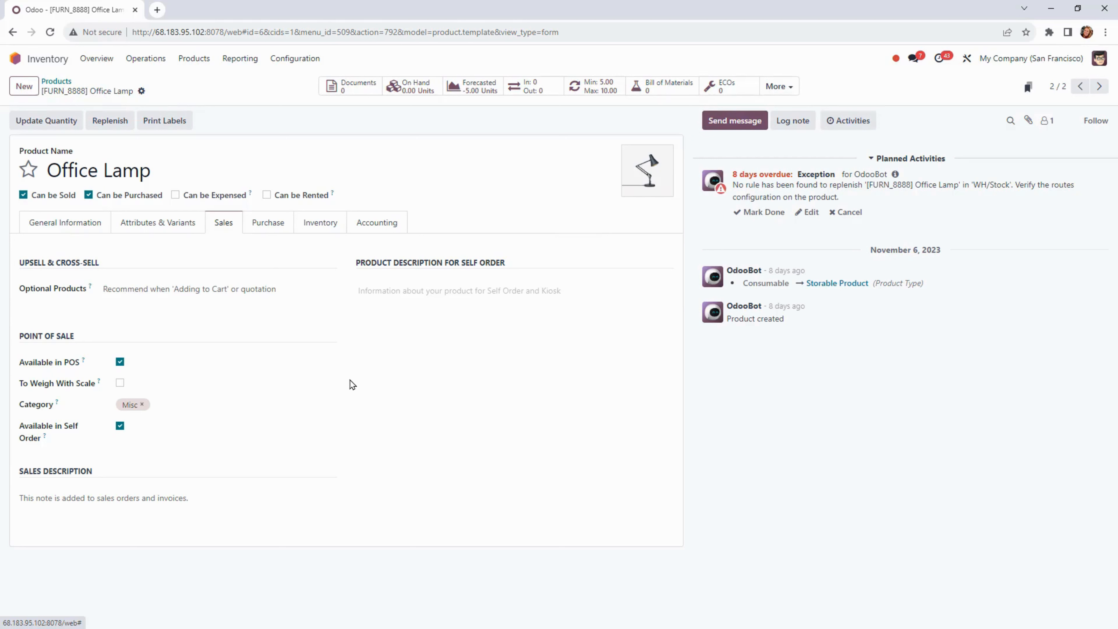
{"action": "left_click", "coordinate": [273, 235]}
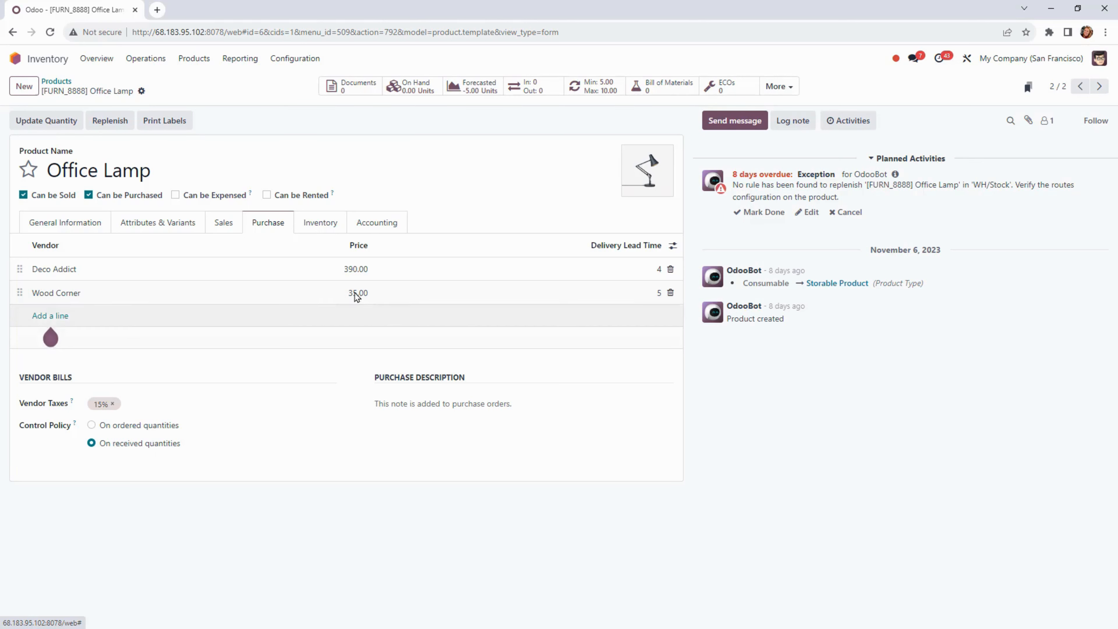
{"action": "left_click", "coordinate": [317, 225]}
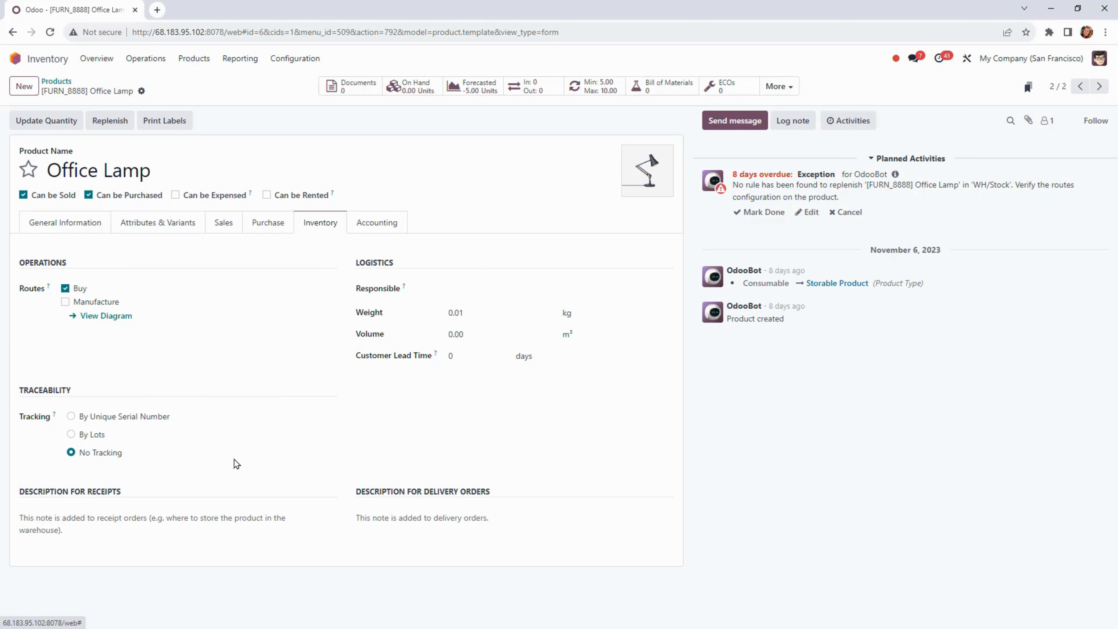
{"action": "left_click", "coordinate": [375, 223]}
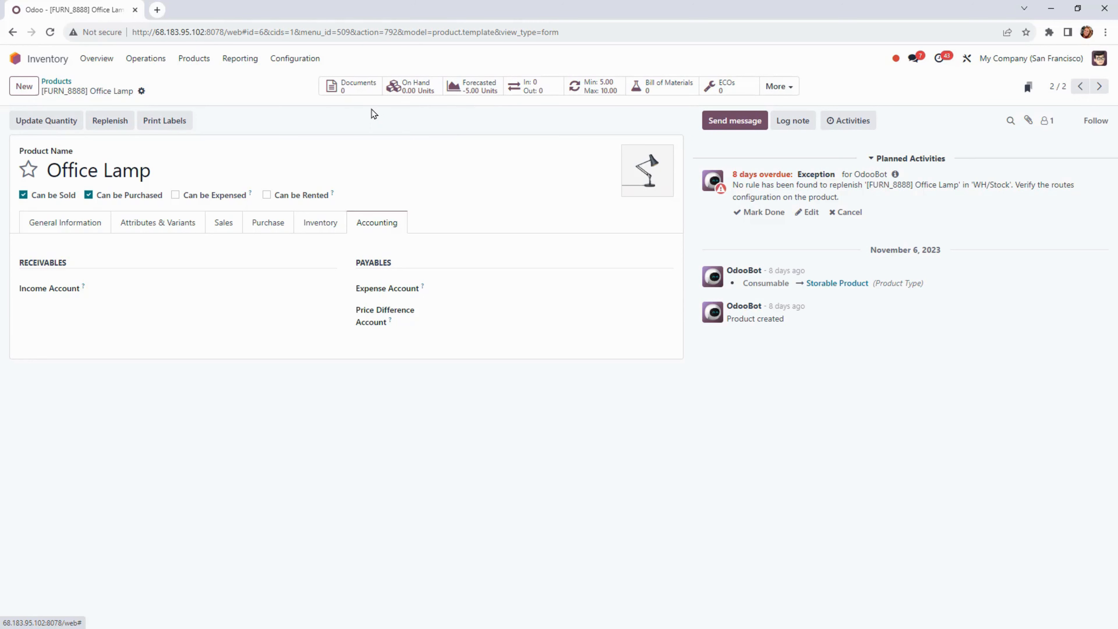
Step: Attach the PDF "Office Lamp _ Sales Flyer - Google Docs" as a product document visible at Quotation, save it and return to the Office Lamp
{"action": "left_click", "coordinate": [356, 96]}
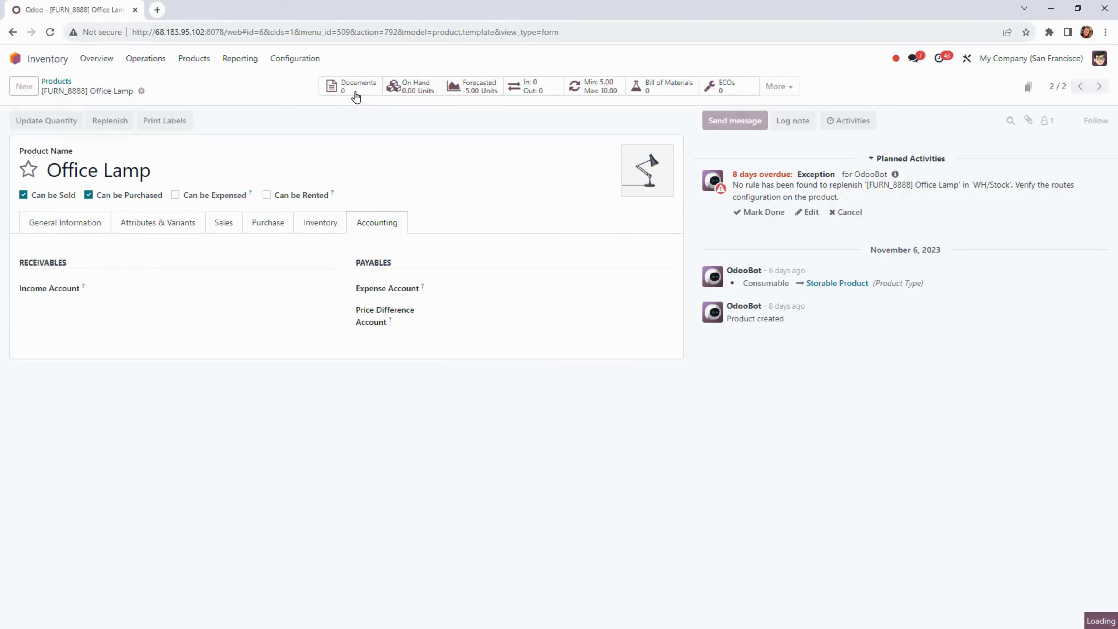
{"action": "left_click", "coordinate": [33, 90]}
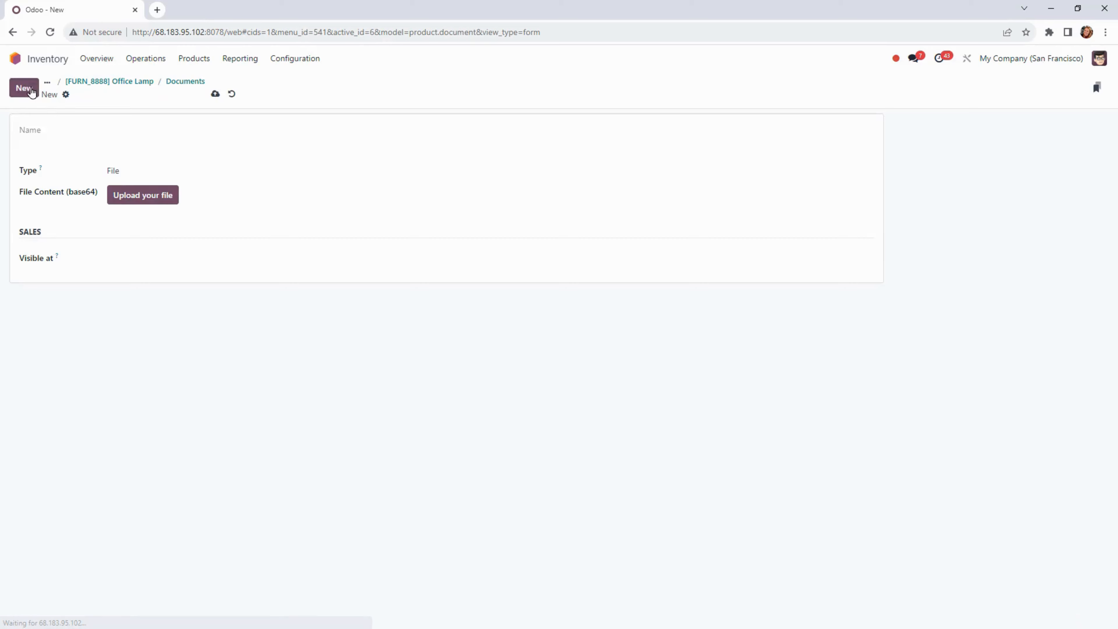
{"action": "left_click", "coordinate": [138, 195]}
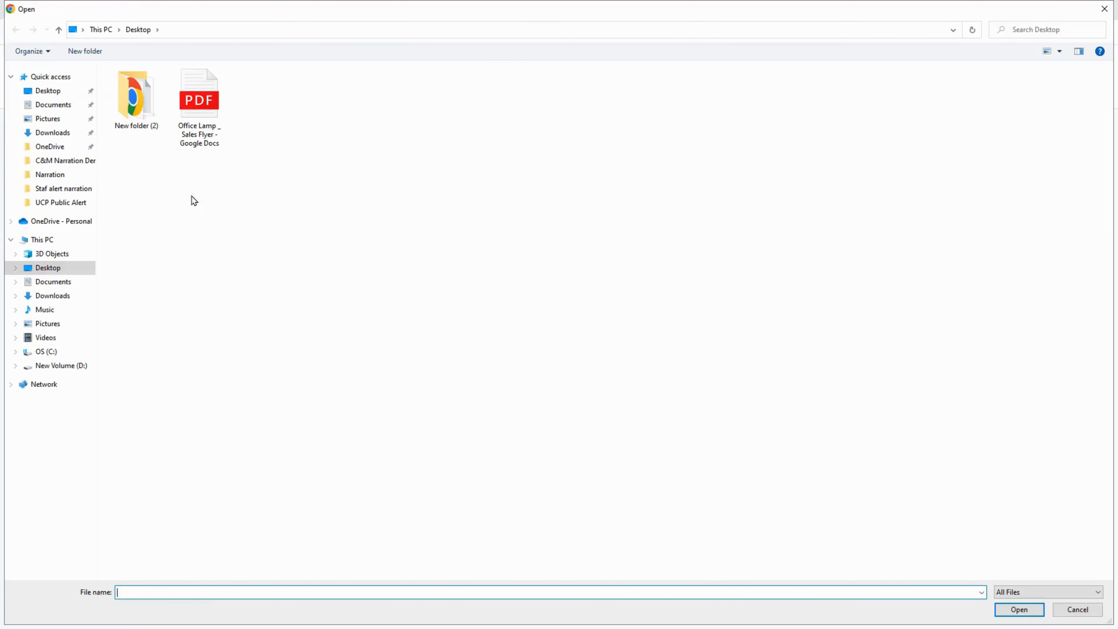
{"action": "double_click", "coordinate": [213, 117]}
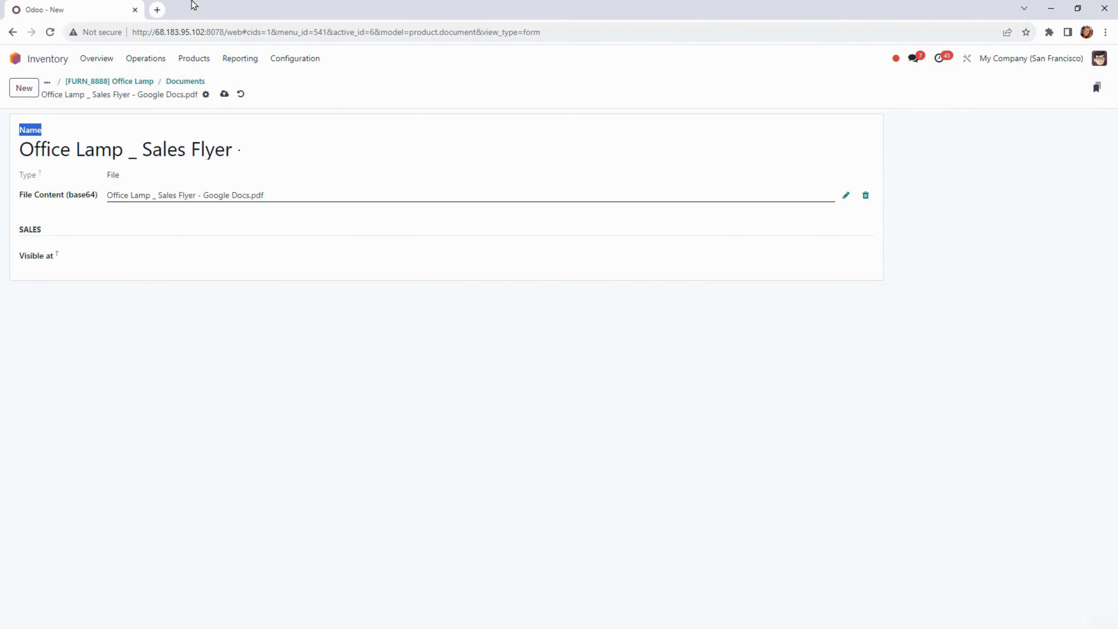
{"action": "left_click", "coordinate": [81, 262]}
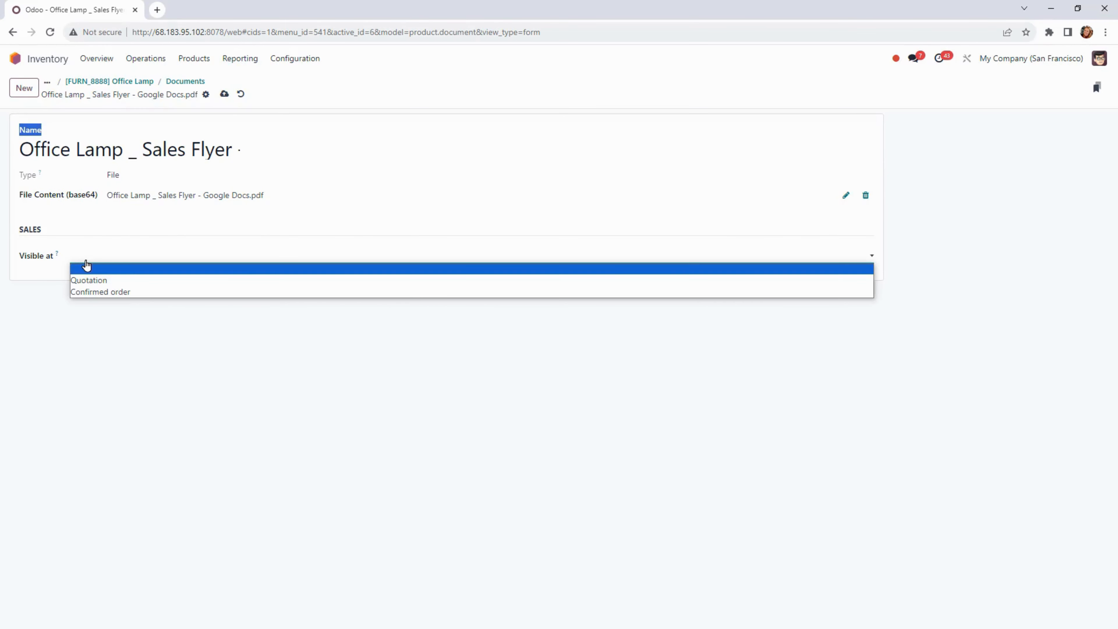
{"action": "left_click", "coordinate": [122, 284]}
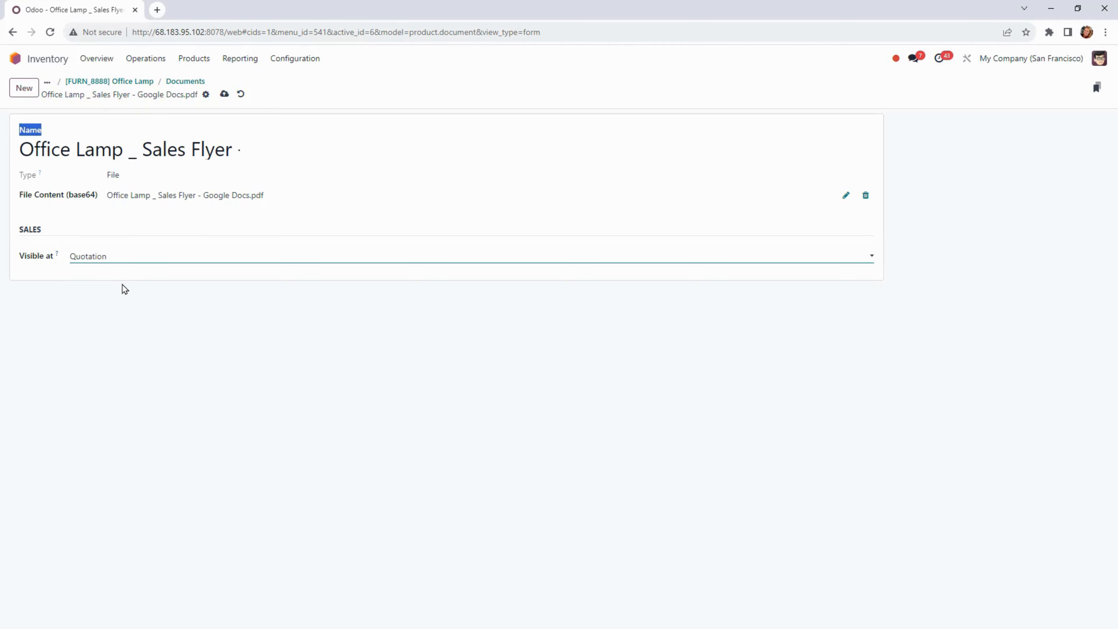
{"action": "left_click", "coordinate": [224, 95]}
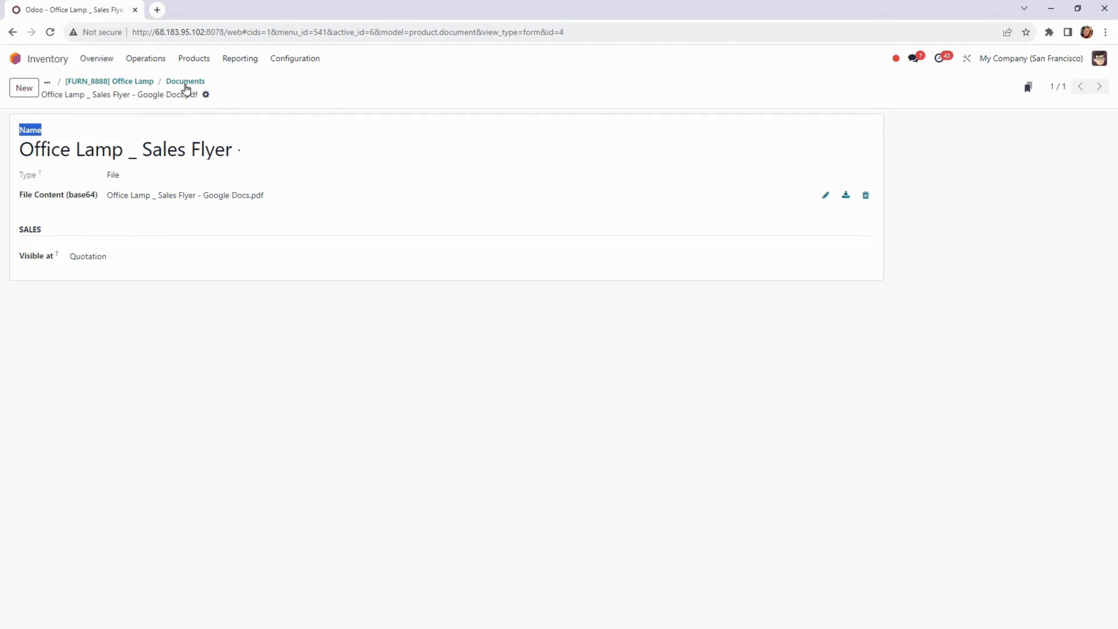
{"action": "left_click", "coordinate": [144, 82]}
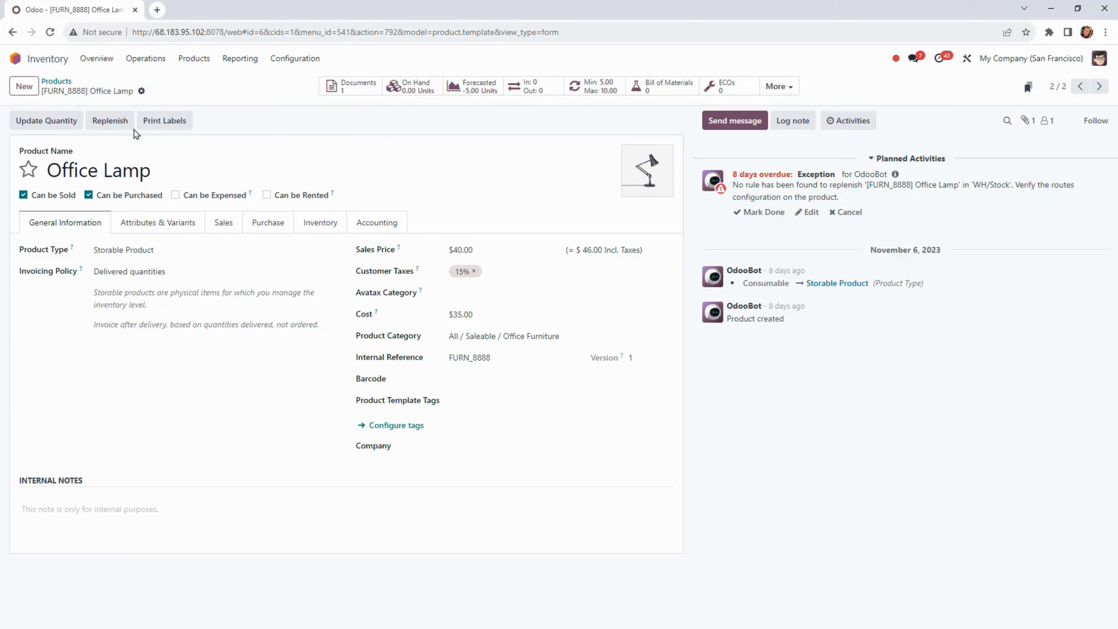
Step: Replenish the Office Lamp with a quantity of 10 from the vendor Wood Corner
{"action": "left_click", "coordinate": [118, 121]}
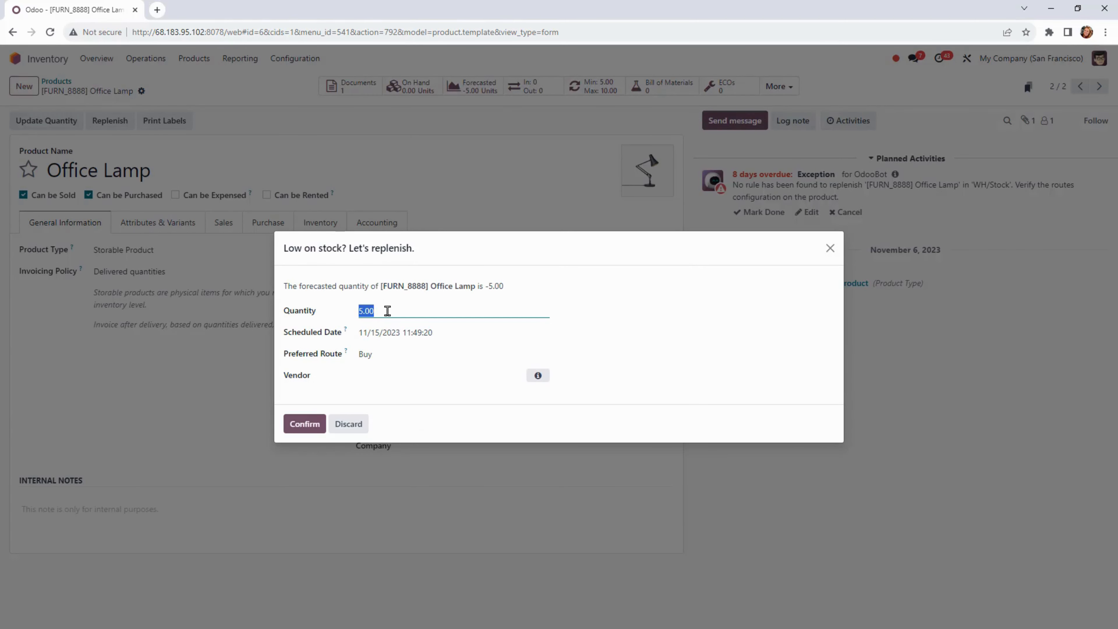
{"action": "type", "text": "10"}
{"action": "left_click", "coordinate": [382, 377]}
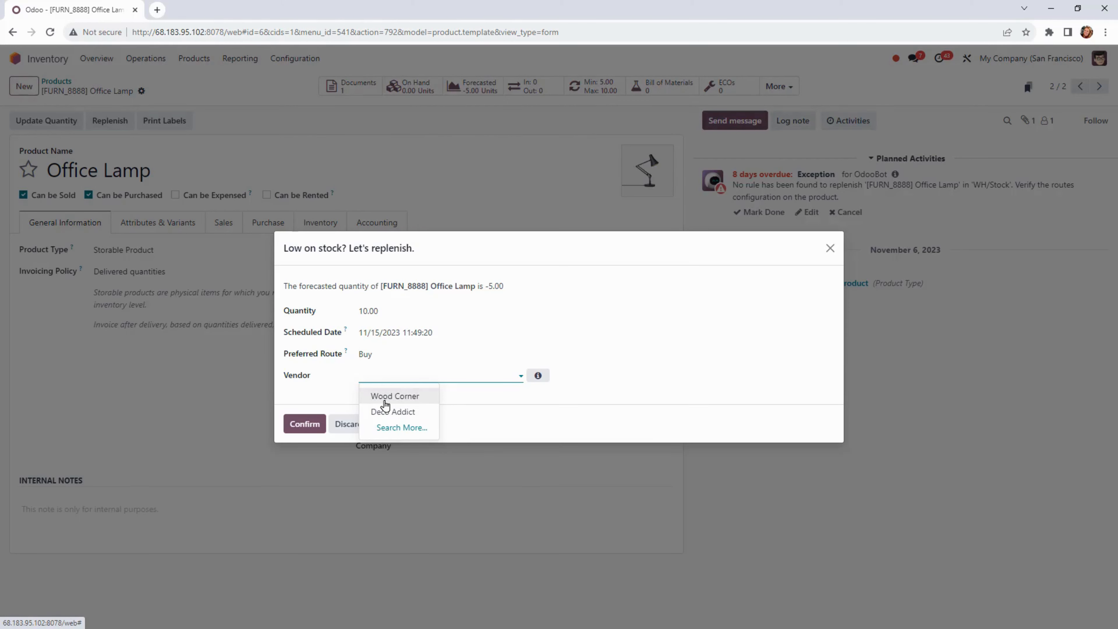
{"action": "left_click", "coordinate": [385, 399]}
{"action": "left_click", "coordinate": [304, 423]}
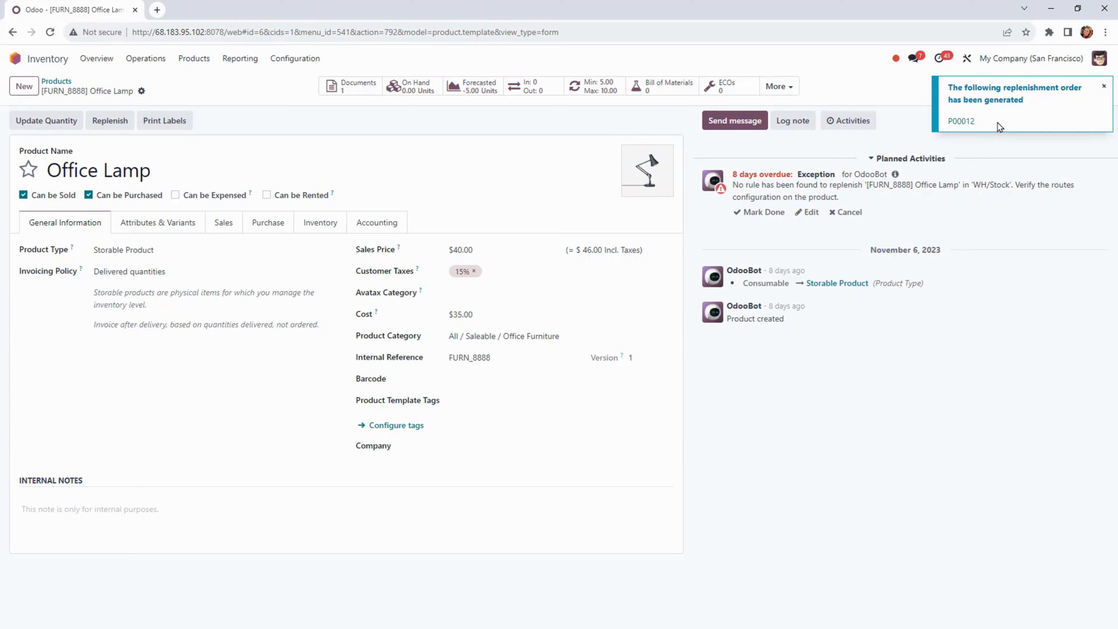
Step: Open and confirm the generated request for quotation, and try to create a bill for the purchase order
{"action": "left_click", "coordinate": [963, 121]}
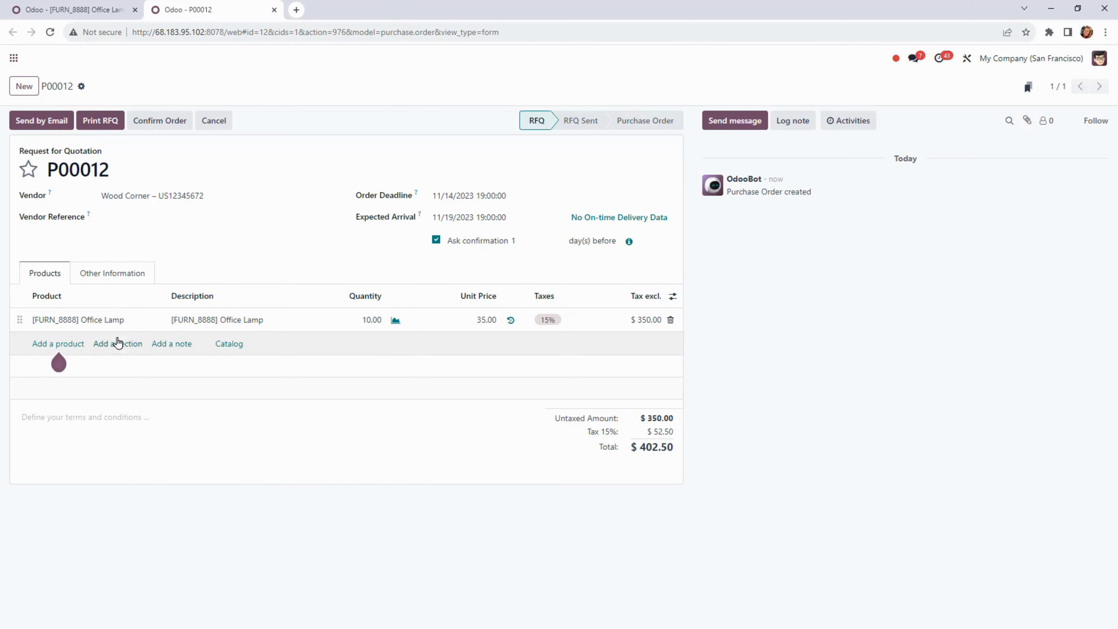
{"action": "left_click", "coordinate": [139, 125]}
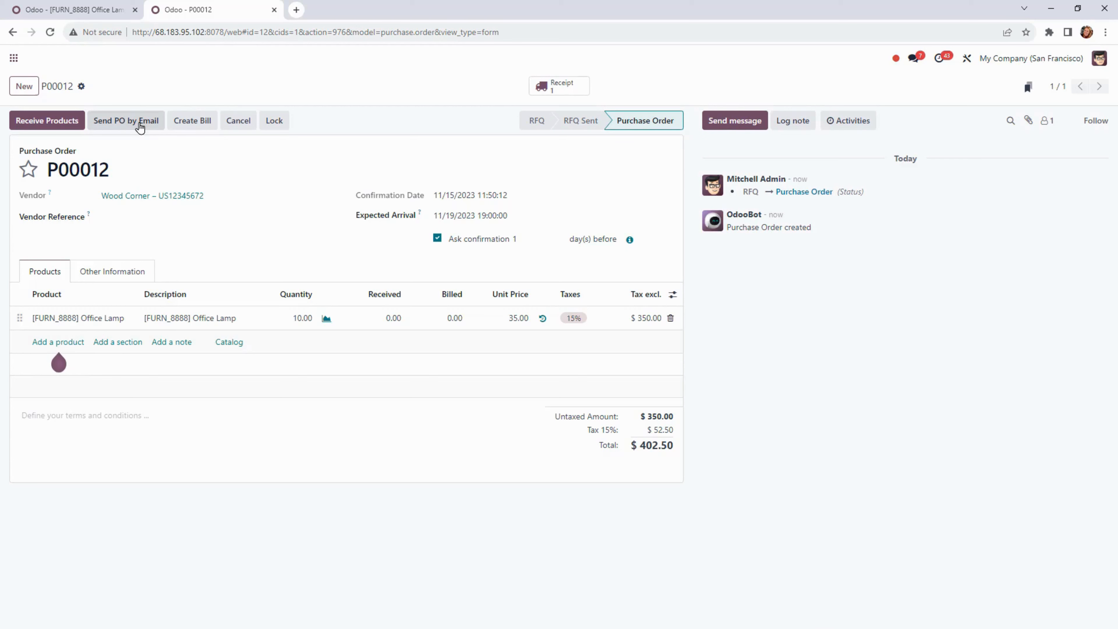
{"action": "left_click", "coordinate": [185, 120]}
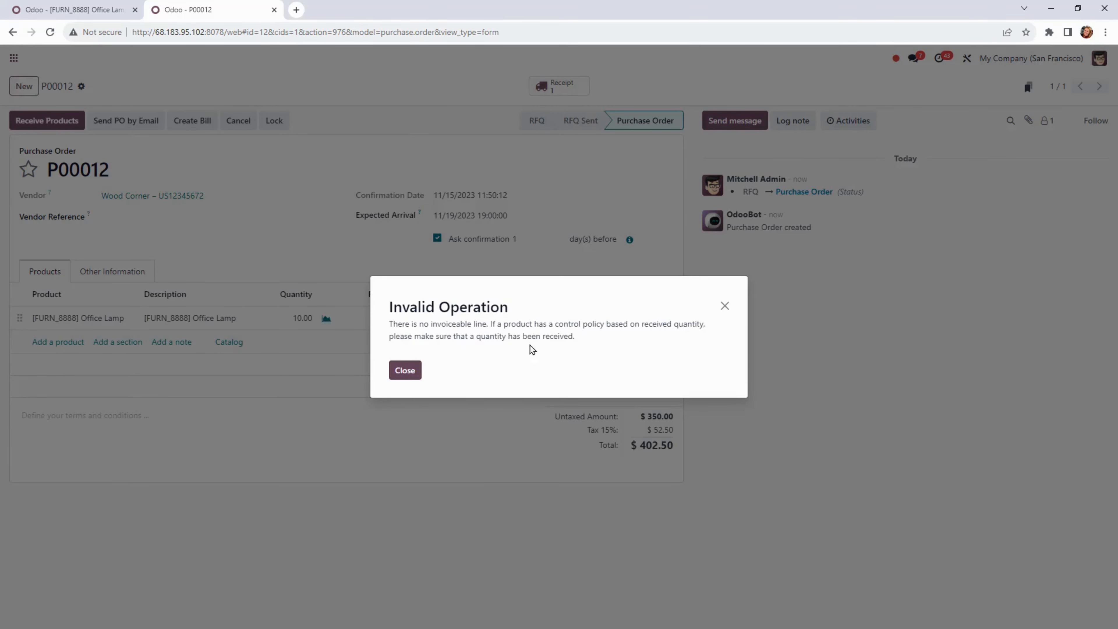
{"action": "left_click", "coordinate": [413, 374]}
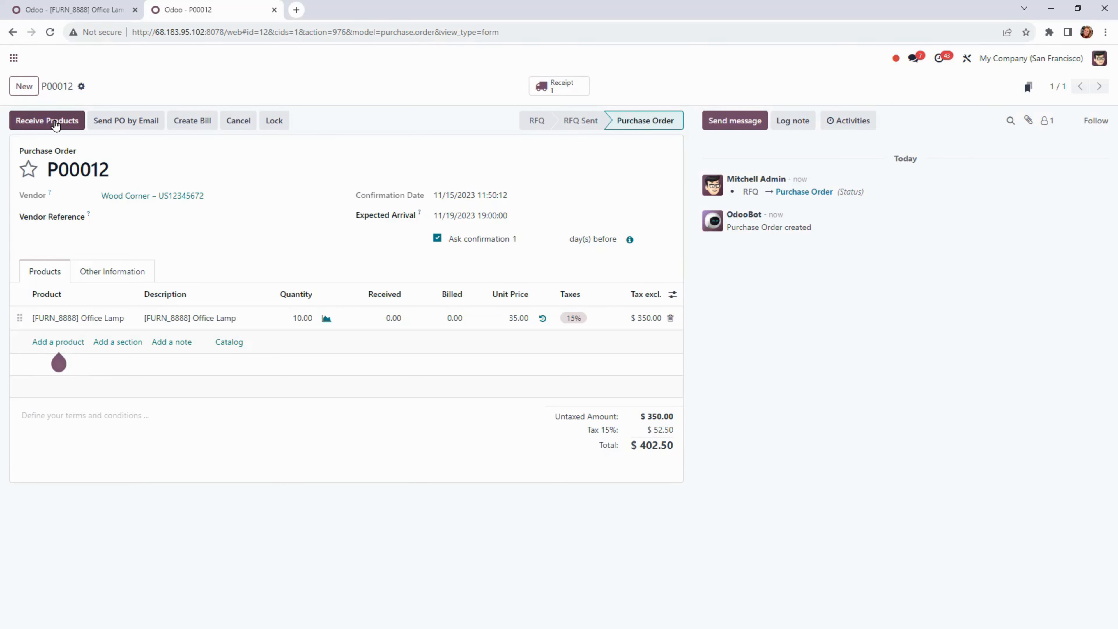
Step: Receive the ordered lamps, pass the quality check with the note "Arrived and in good condition", and validate the receipt
{"action": "left_click", "coordinate": [55, 125]}
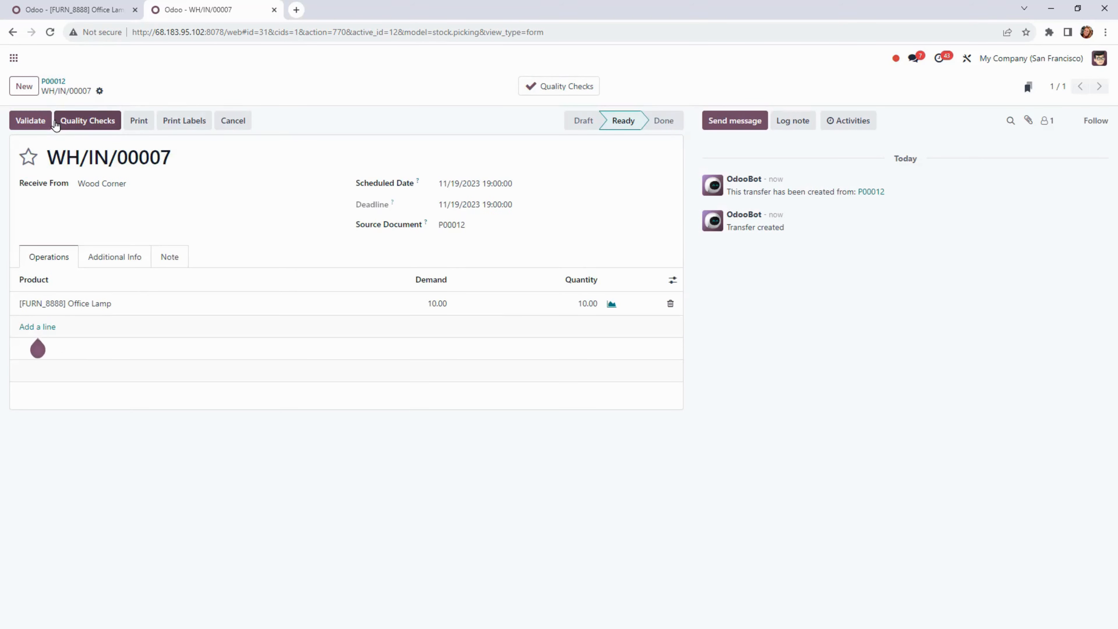
{"action": "left_click", "coordinate": [92, 122]}
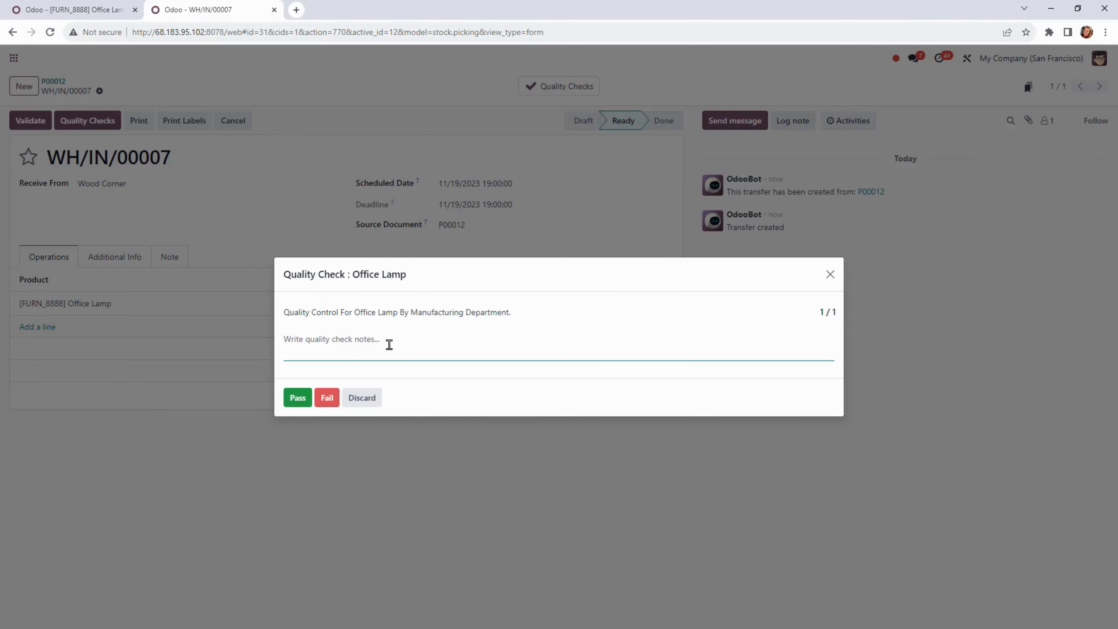
{"action": "type", "text": "Arrived and in good condition"}
{"action": "left_click", "coordinate": [296, 398]}
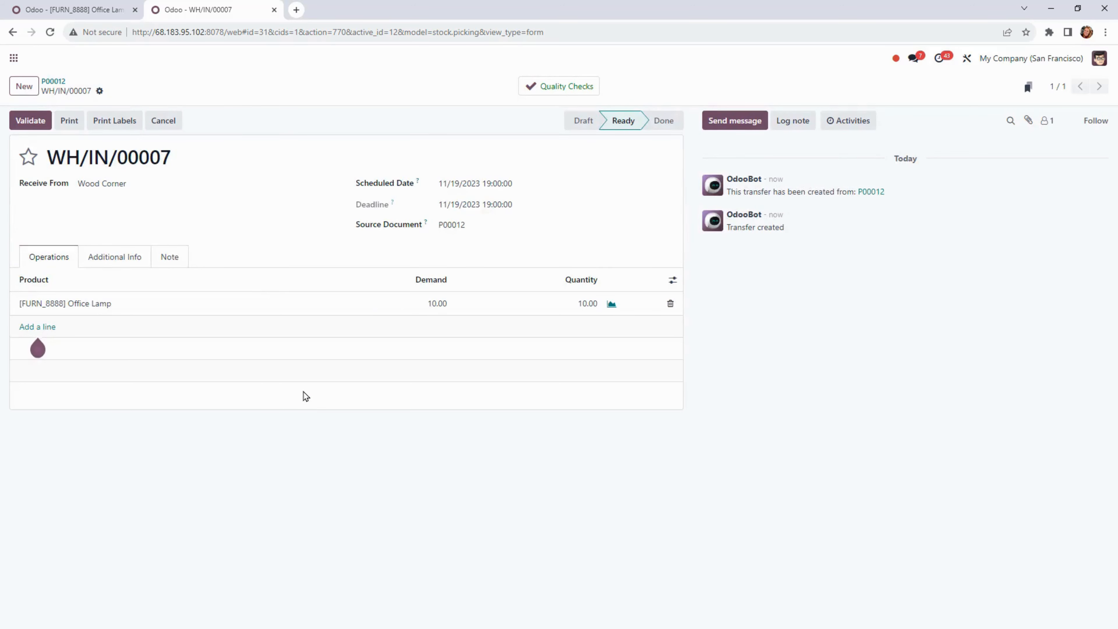
{"action": "left_click", "coordinate": [25, 122]}
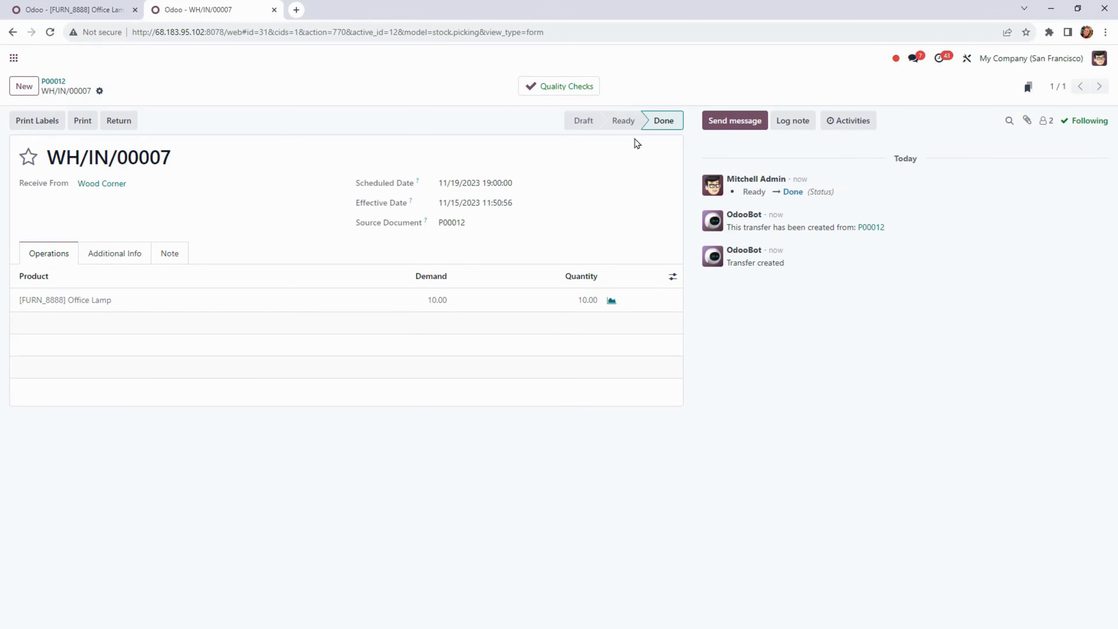
Step: Create a new quotation in the Sales app for the customer Deco Addict
{"action": "left_click", "coordinate": [14, 60]}
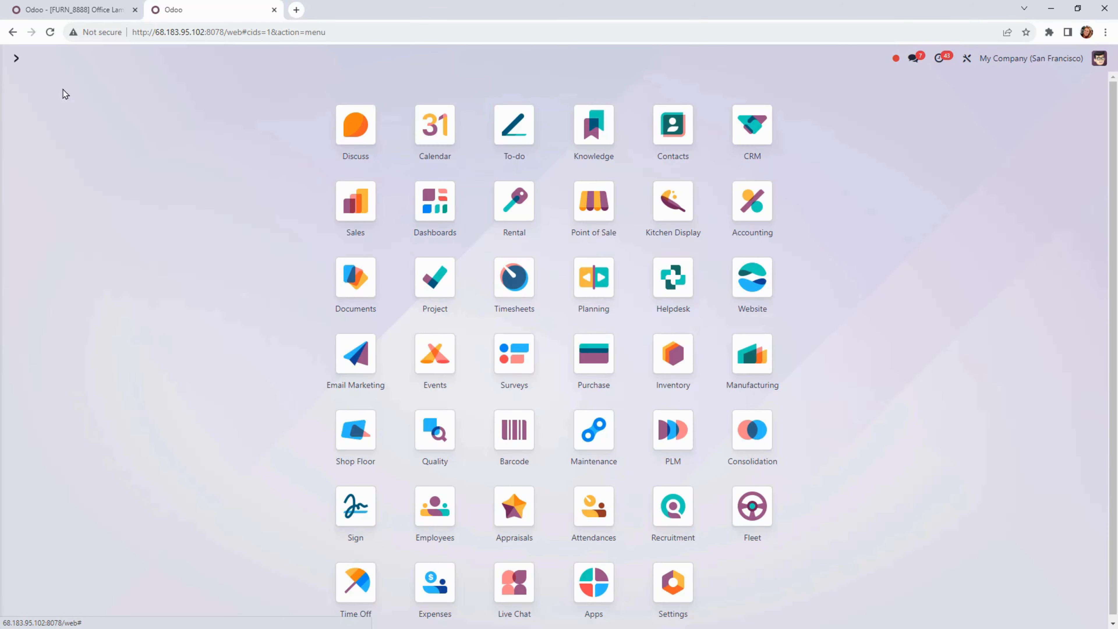
{"action": "left_click", "coordinate": [366, 203]}
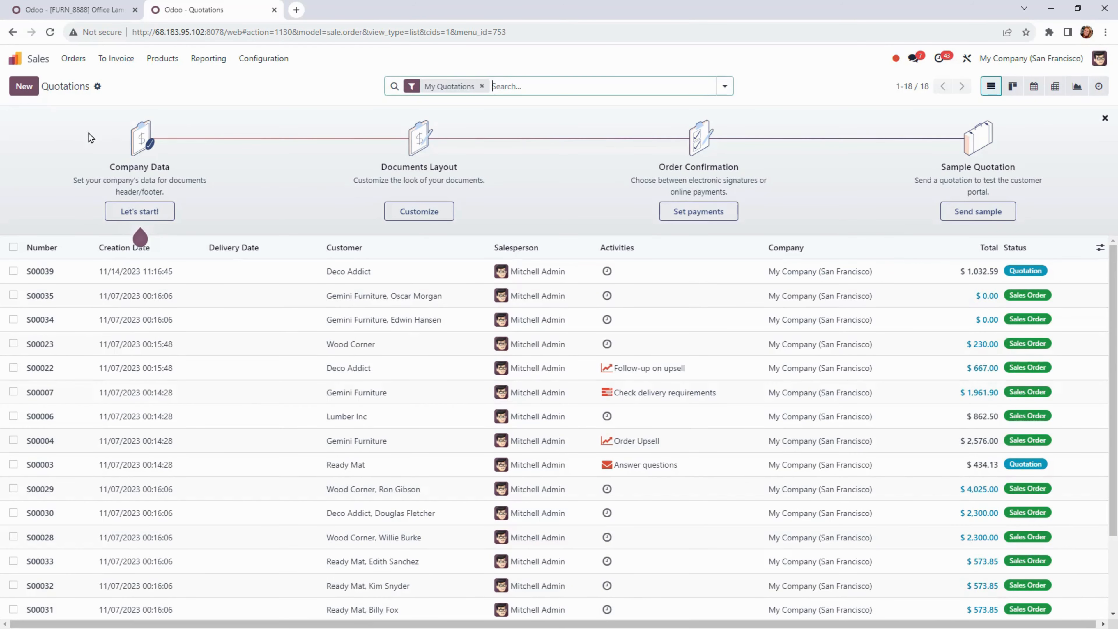
{"action": "left_click", "coordinate": [24, 87]}
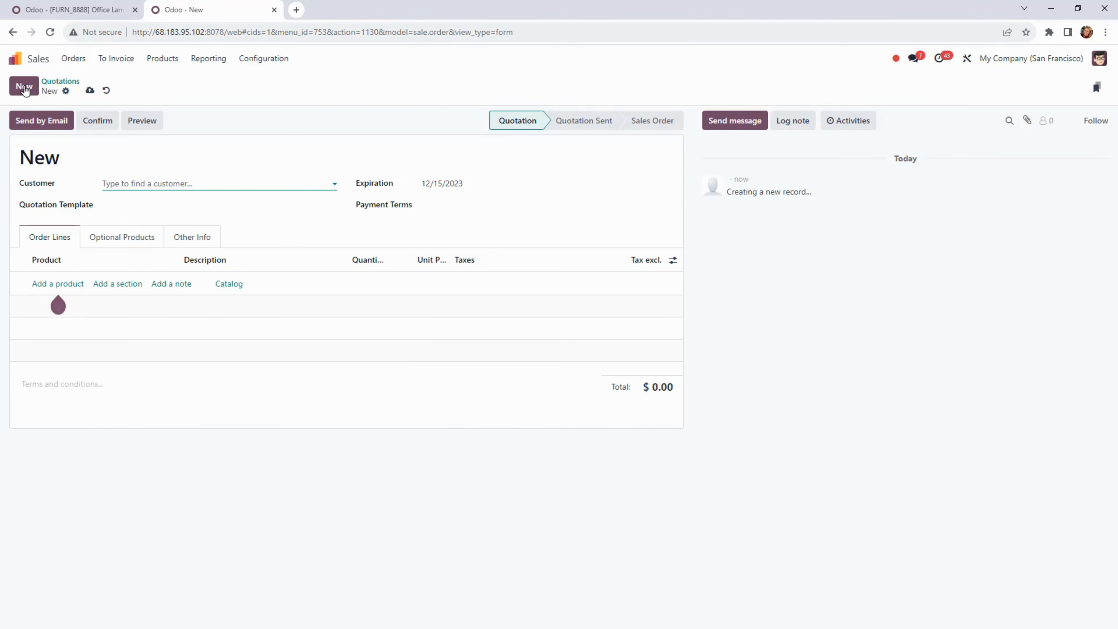
{"action": "type", "text": "deco"}
{"action": "left_click", "coordinate": [168, 203]}
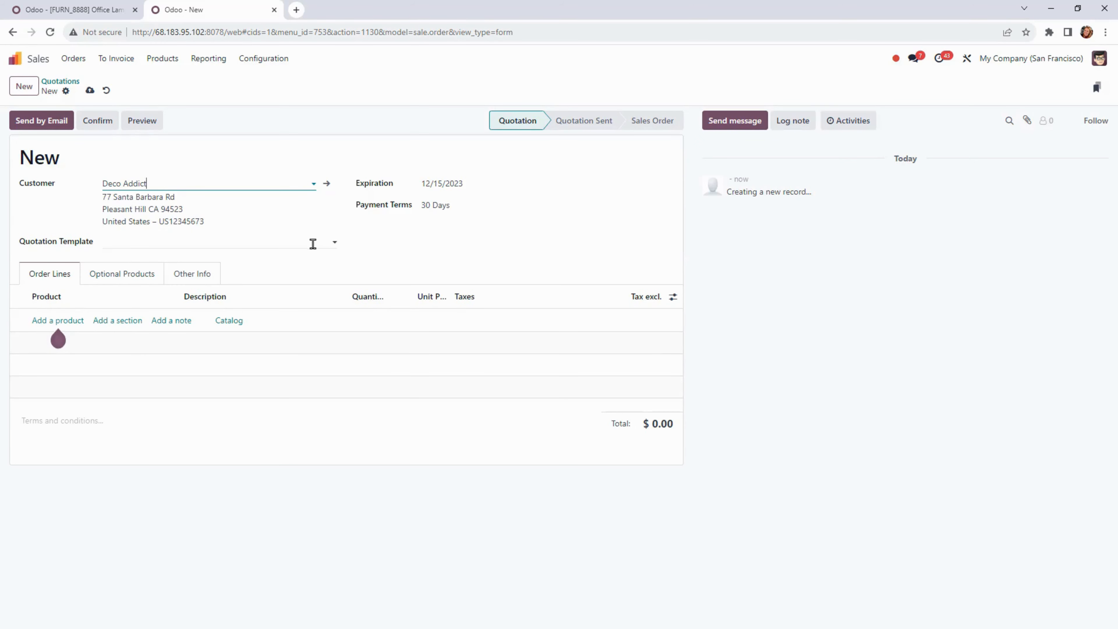
Step: Add the Office Lamp product to the quotation's order lines
{"action": "left_click", "coordinate": [66, 322]}
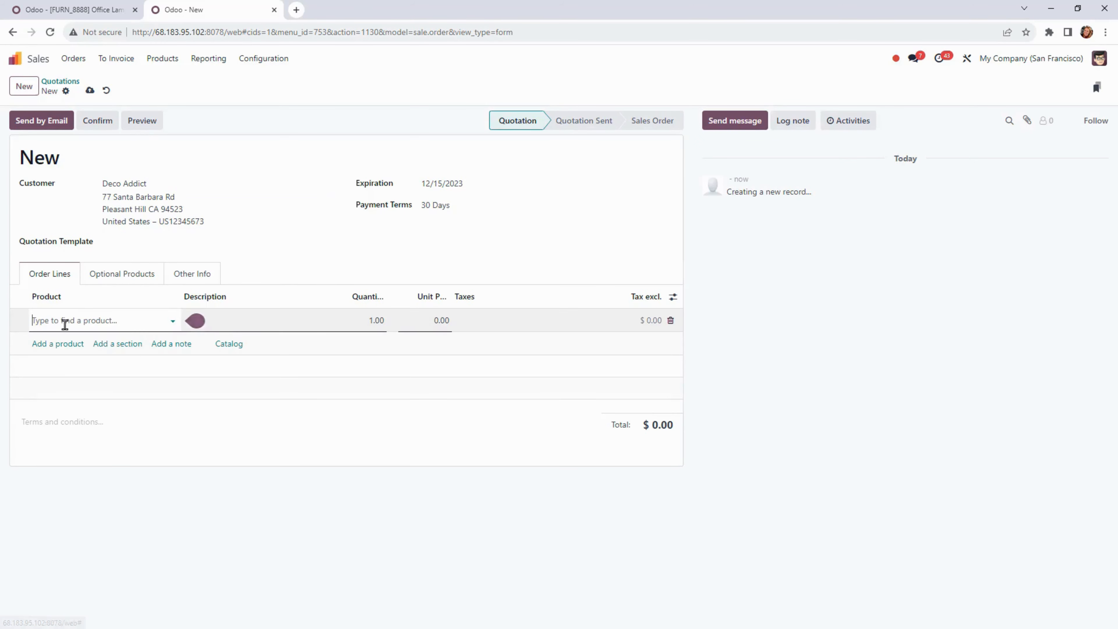
{"action": "type", "text": "lamp"}
{"action": "left_click", "coordinate": [84, 355]}
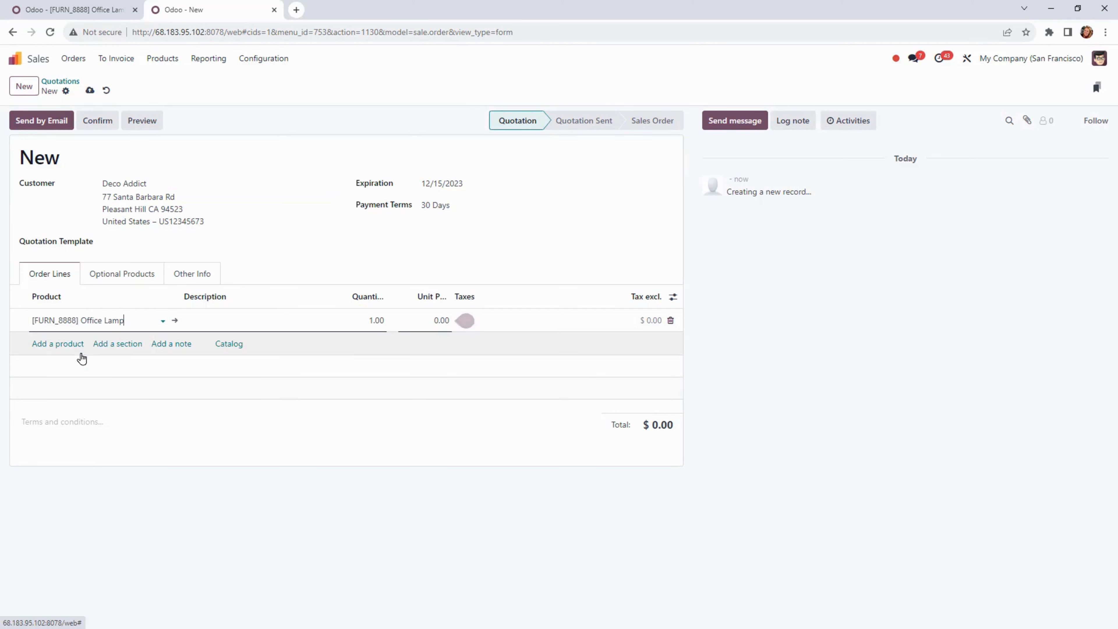
Step: Add 5 units of the black Customizable Desk from the product catalog and return to the quotation
{"action": "left_click", "coordinate": [231, 345]}
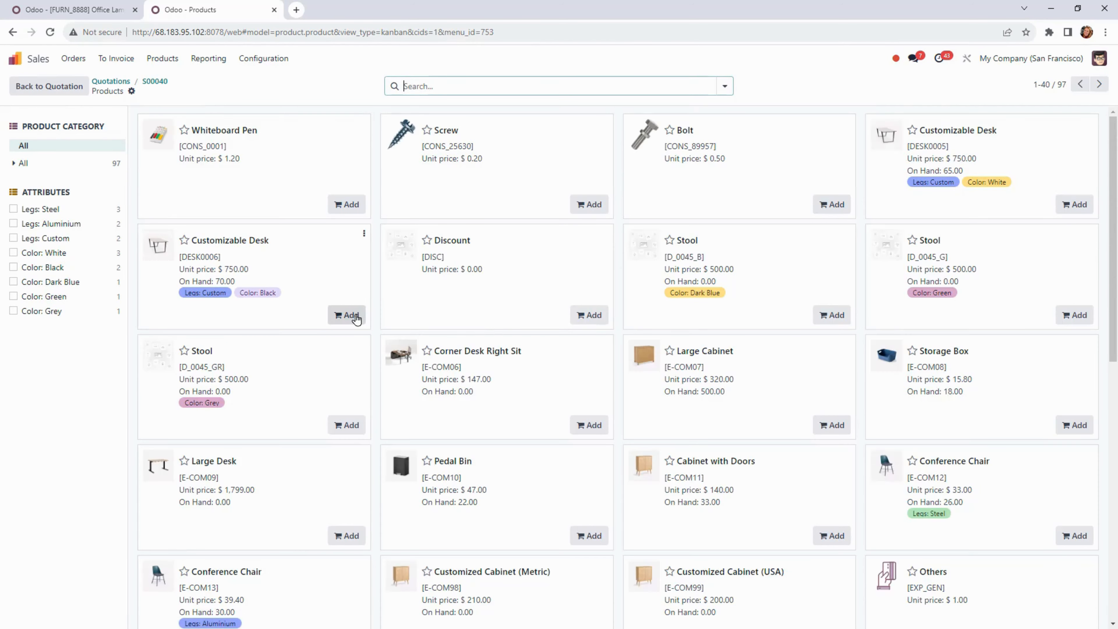
{"action": "left_click", "coordinate": [346, 314]}
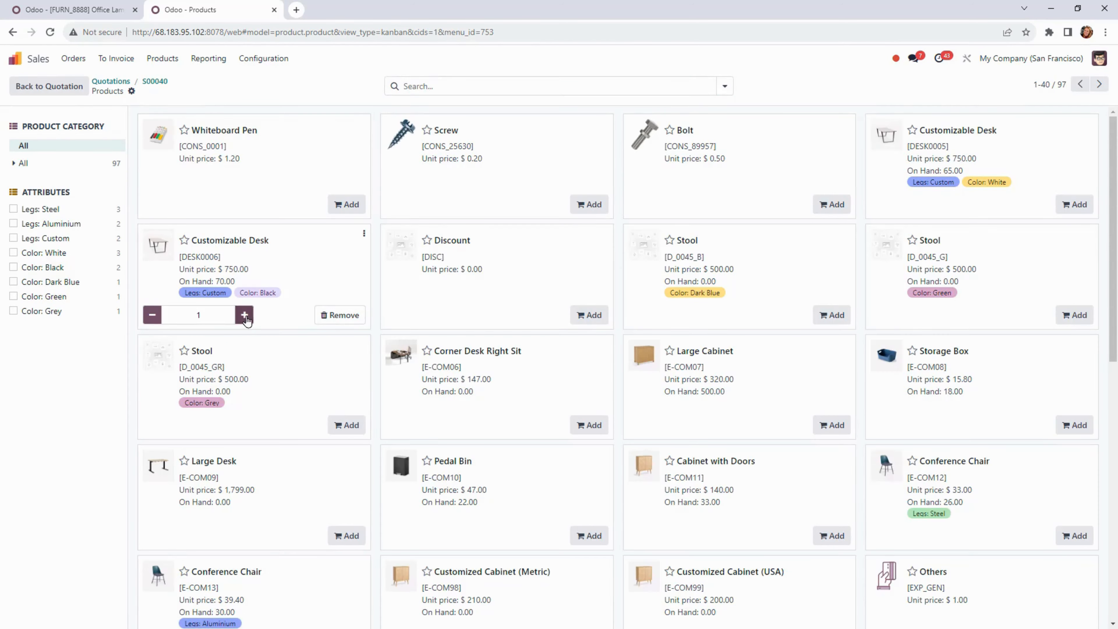
{"action": "left_click", "coordinate": [169, 315]}
{"action": "type", "text": "5"}
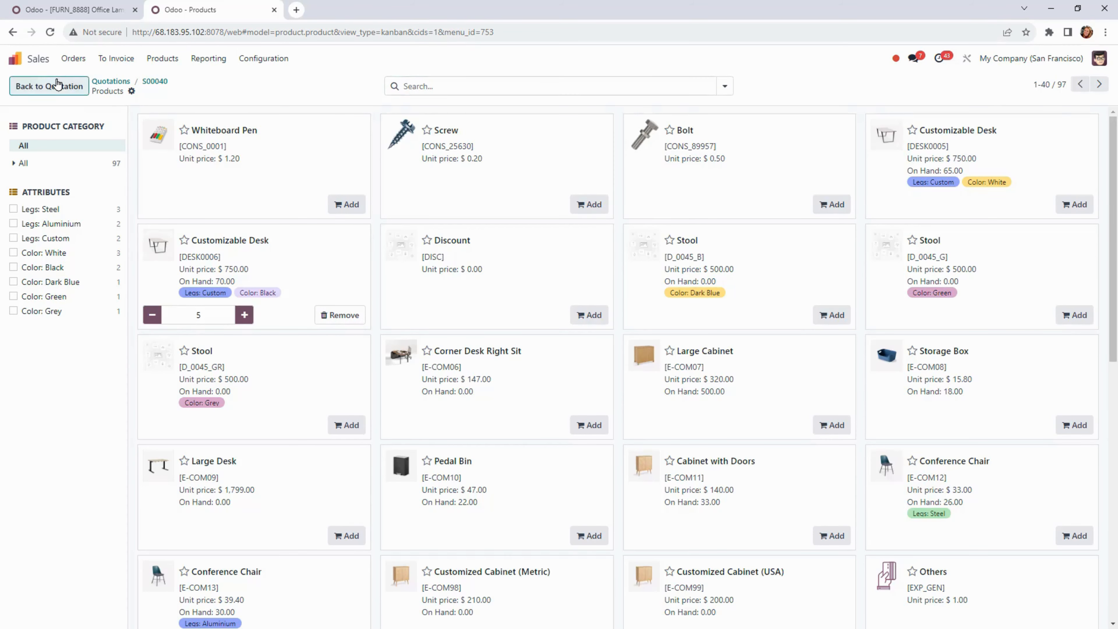
{"action": "left_click", "coordinate": [57, 84]}
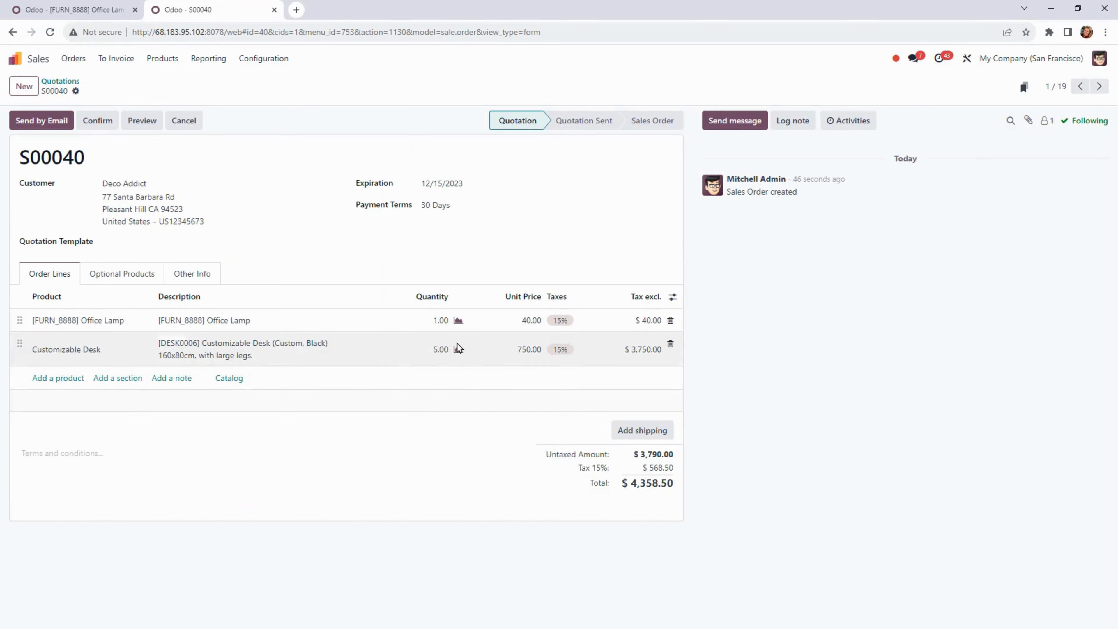
Step: Set the Office Lamp line's quantity to 5 and confirm the quotation as a sales order
{"action": "left_click", "coordinate": [430, 325]}
{"action": "type", "text": "5"}
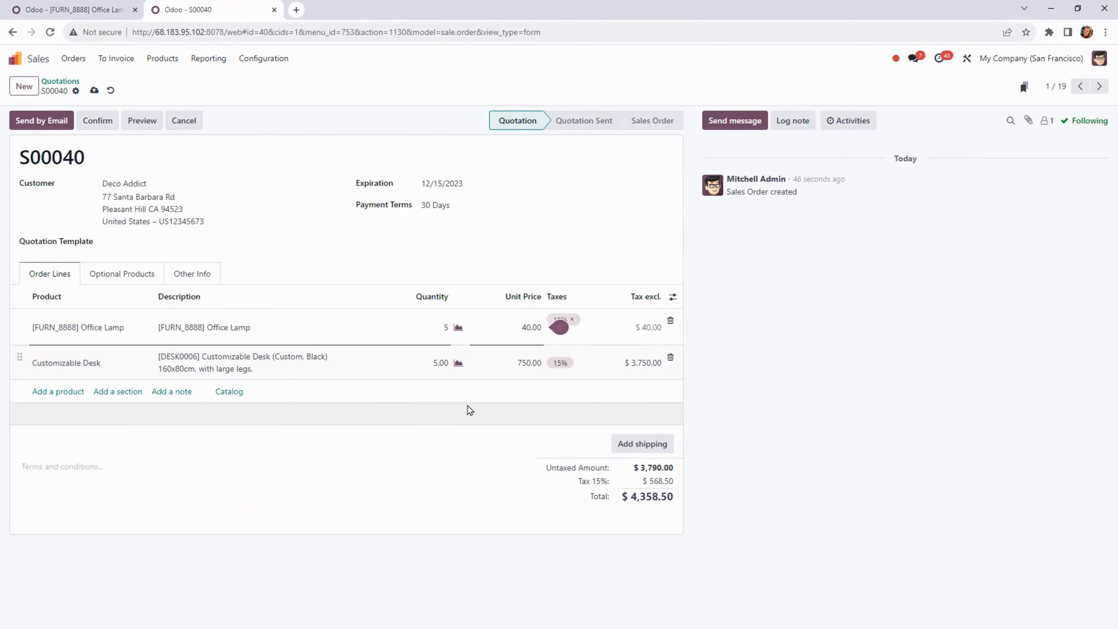
{"action": "left_click", "coordinate": [384, 425]}
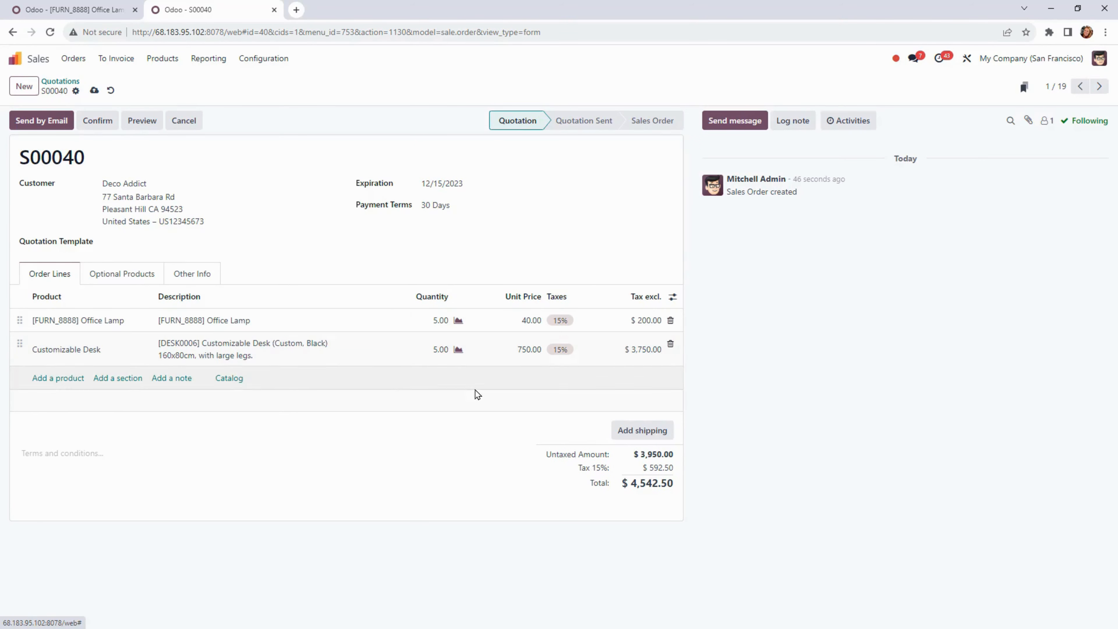
{"action": "left_click", "coordinate": [97, 125]}
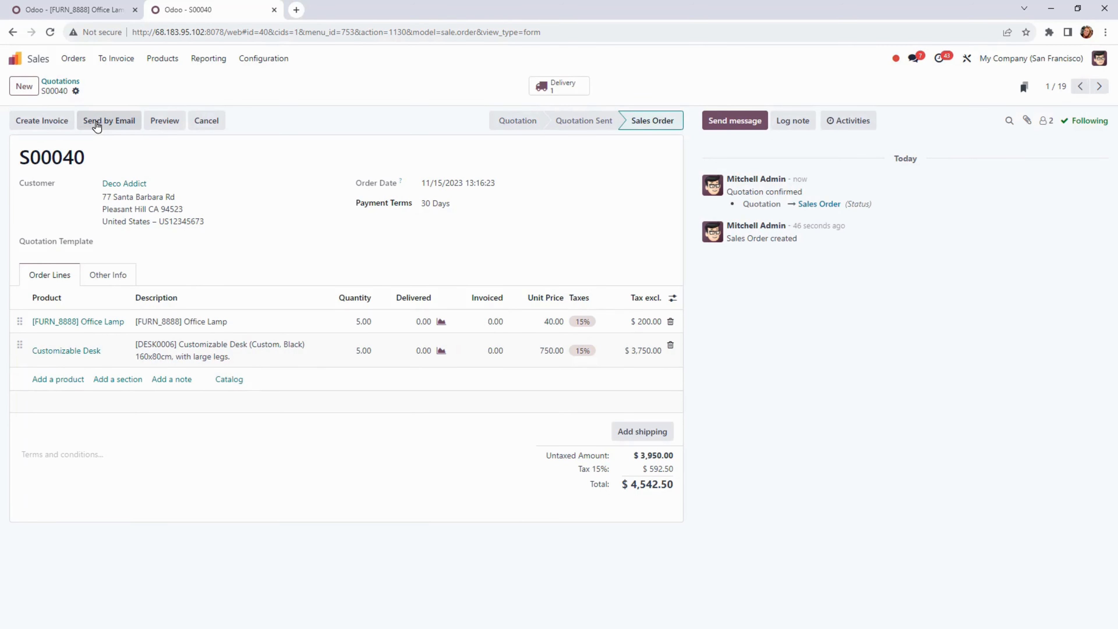
Step: Try to create a regular draft invoice from the confirmed sales order, and close the invoicing dialog
{"action": "left_click", "coordinate": [58, 120]}
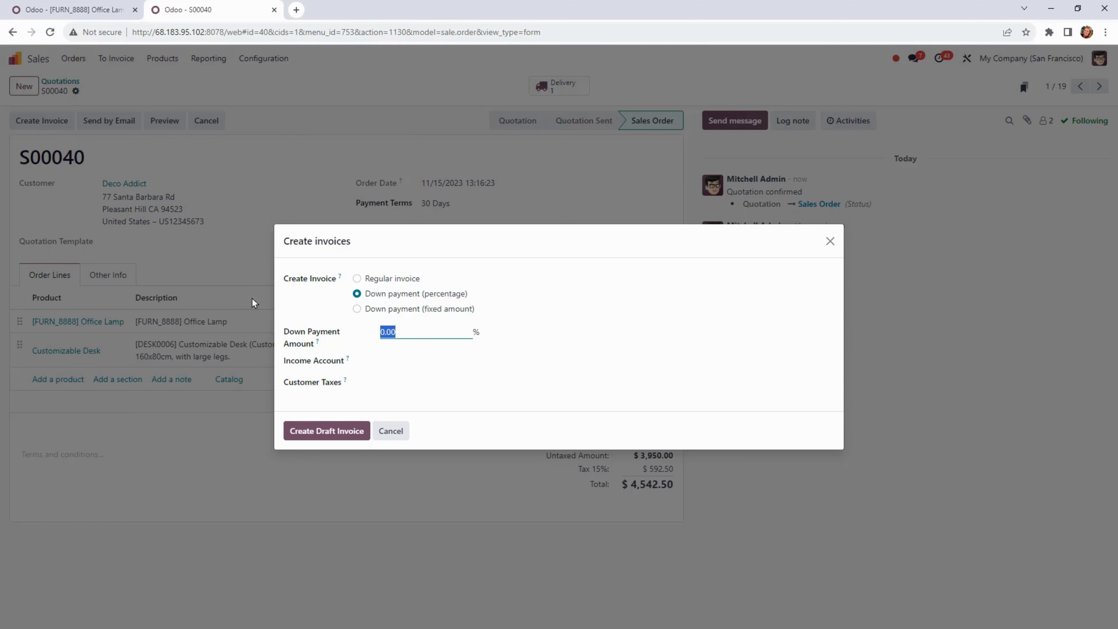
{"action": "left_click", "coordinate": [369, 278]}
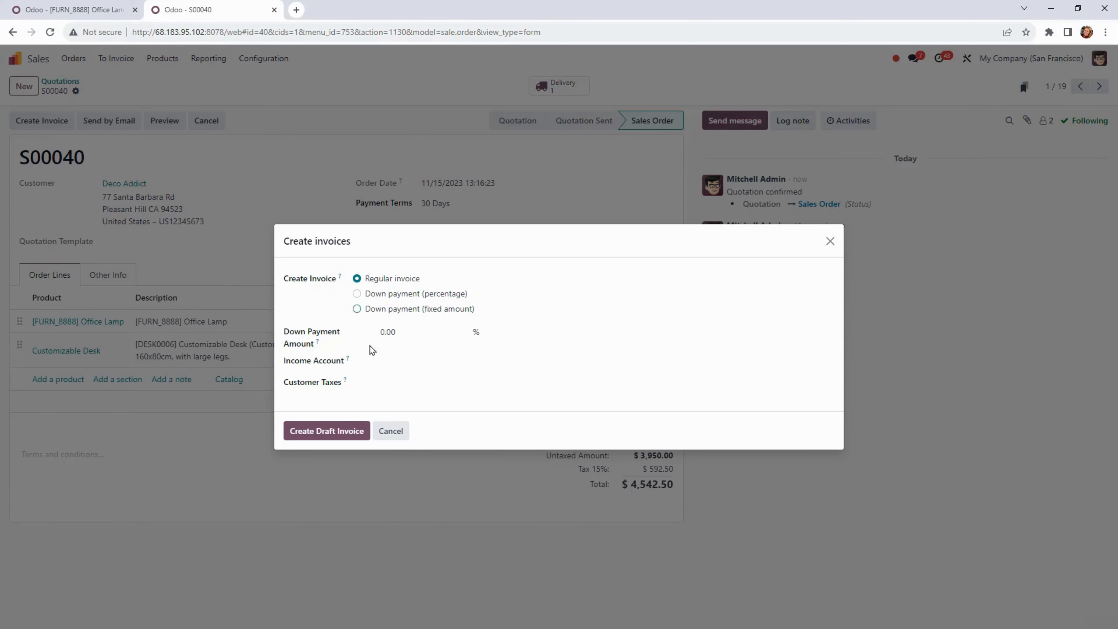
{"action": "left_click", "coordinate": [344, 394]}
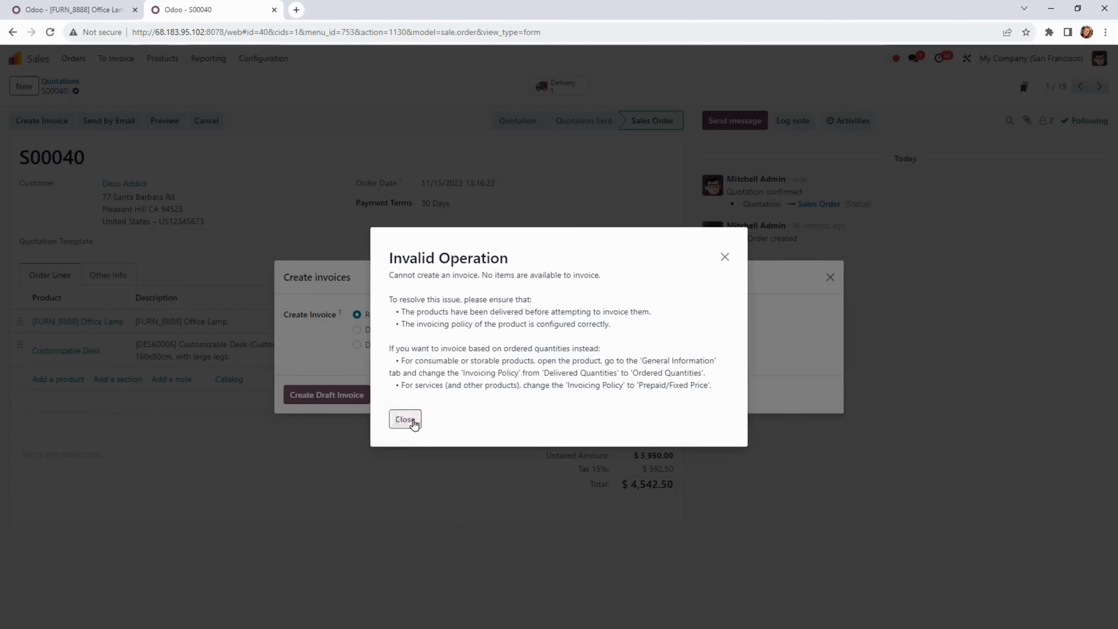
{"action": "left_click", "coordinate": [404, 419]}
{"action": "left_click", "coordinate": [829, 277]}
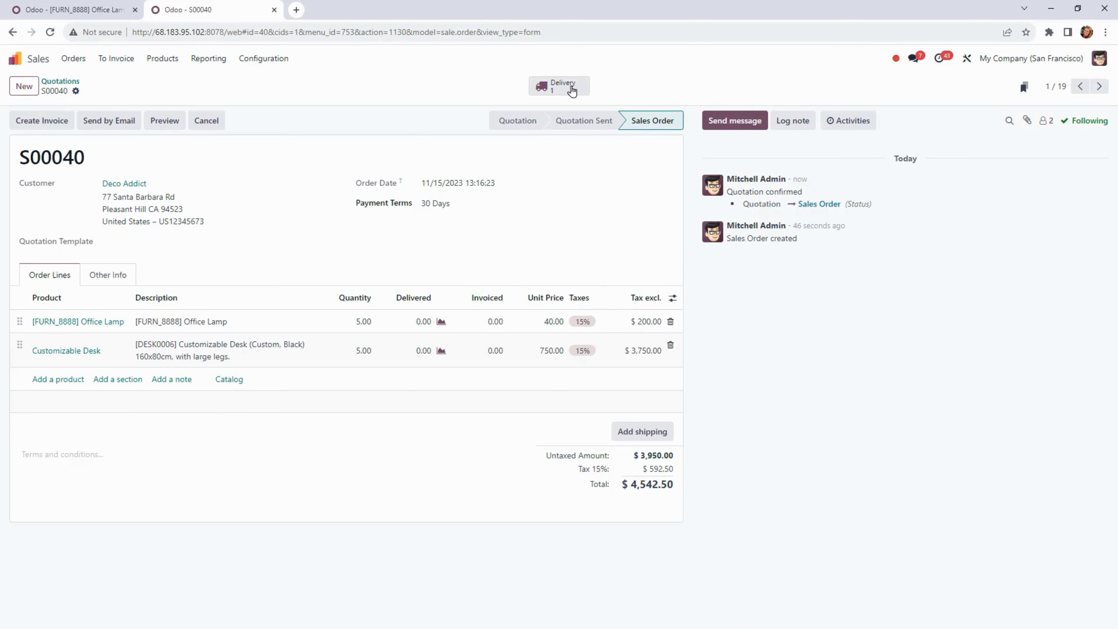
Step: Check the stock availability of the Office Lamp and Customizable Desk order lines
{"action": "left_click", "coordinate": [441, 323]}
{"action": "left_click", "coordinate": [440, 351]}
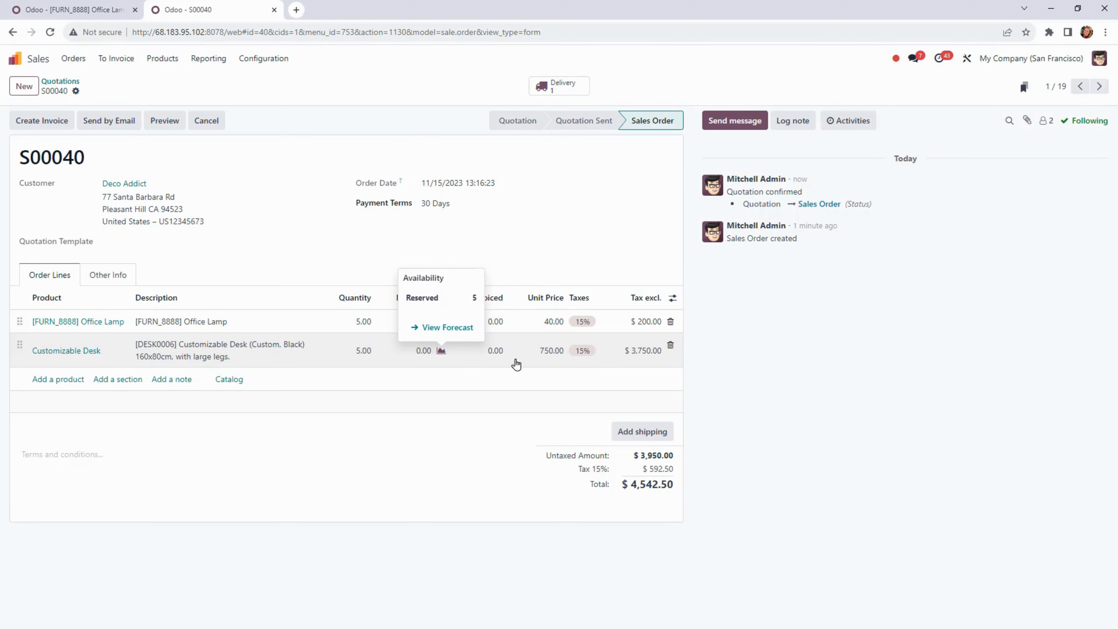
Step: Open today's Deco Addict delivery order in the Inventory app and validate it, confirming the SMS notification
{"action": "left_click", "coordinate": [16, 58]}
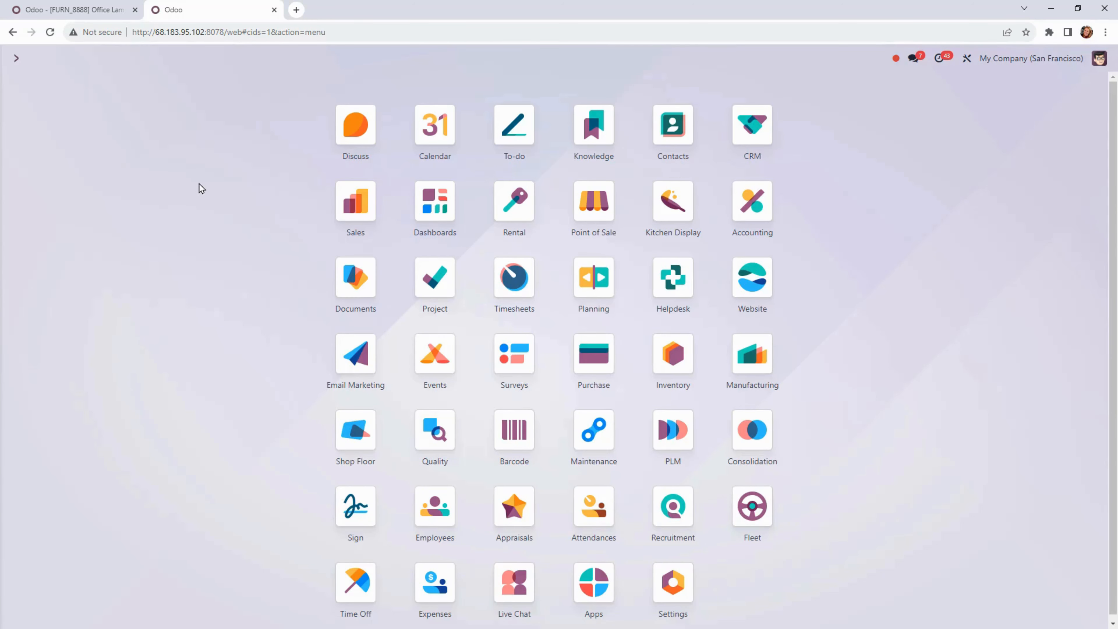
{"action": "type", "text": "invent"}
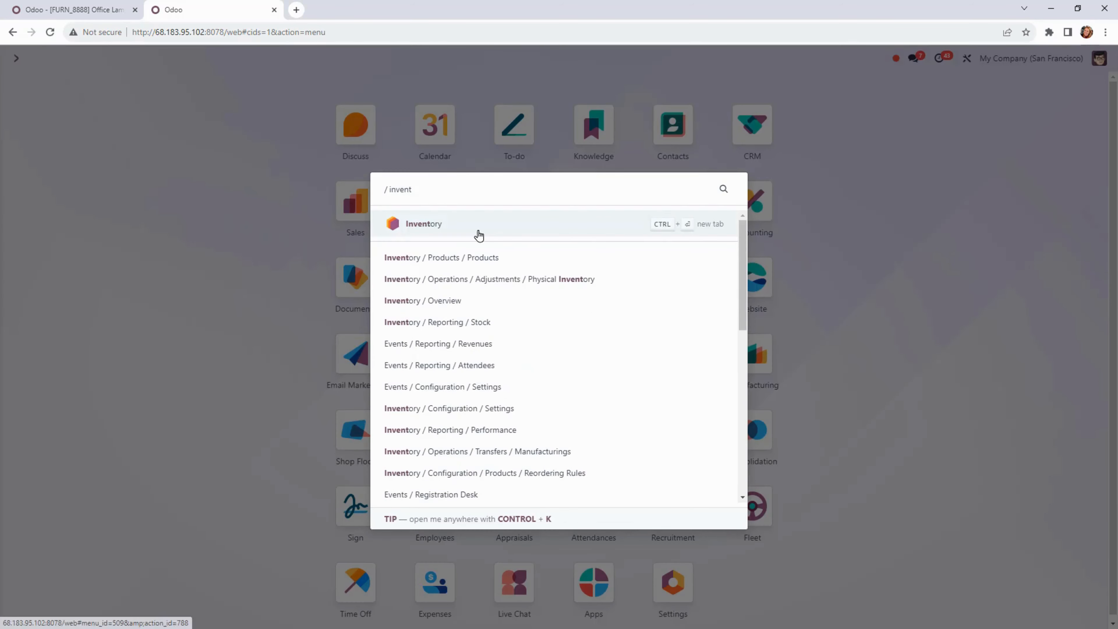
{"action": "left_click", "coordinate": [479, 234]}
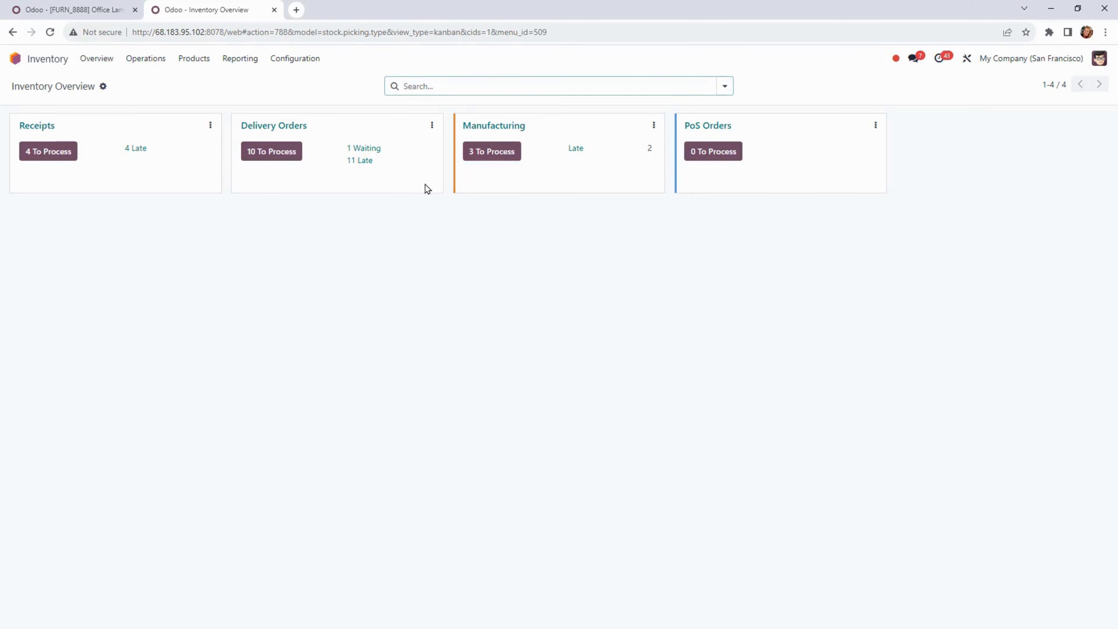
{"action": "left_click", "coordinate": [264, 156]}
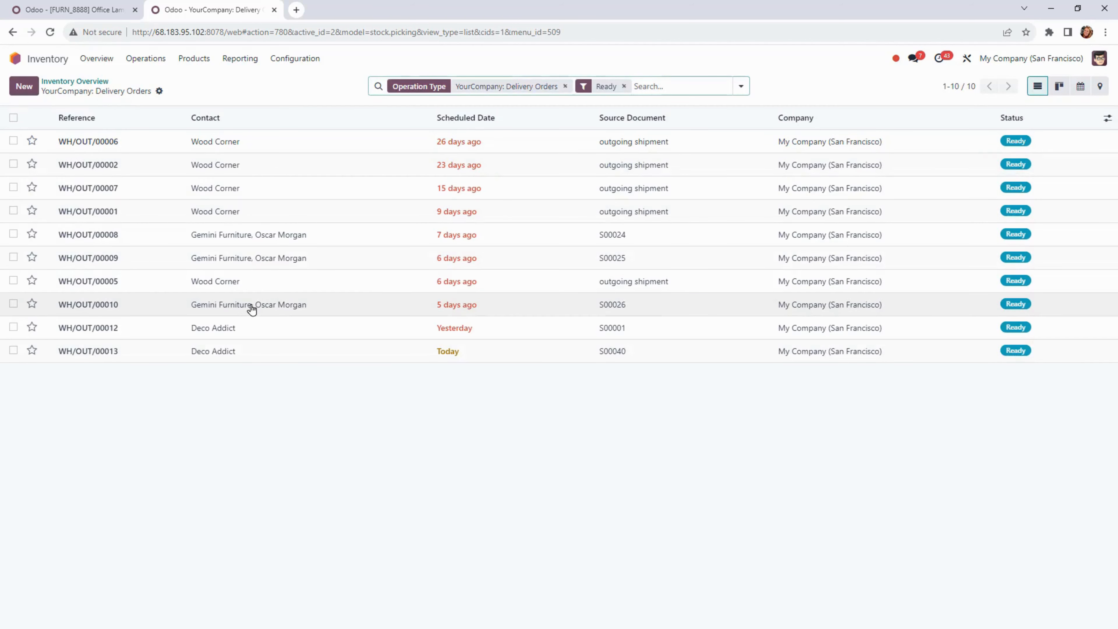
{"action": "left_click", "coordinate": [632, 355]}
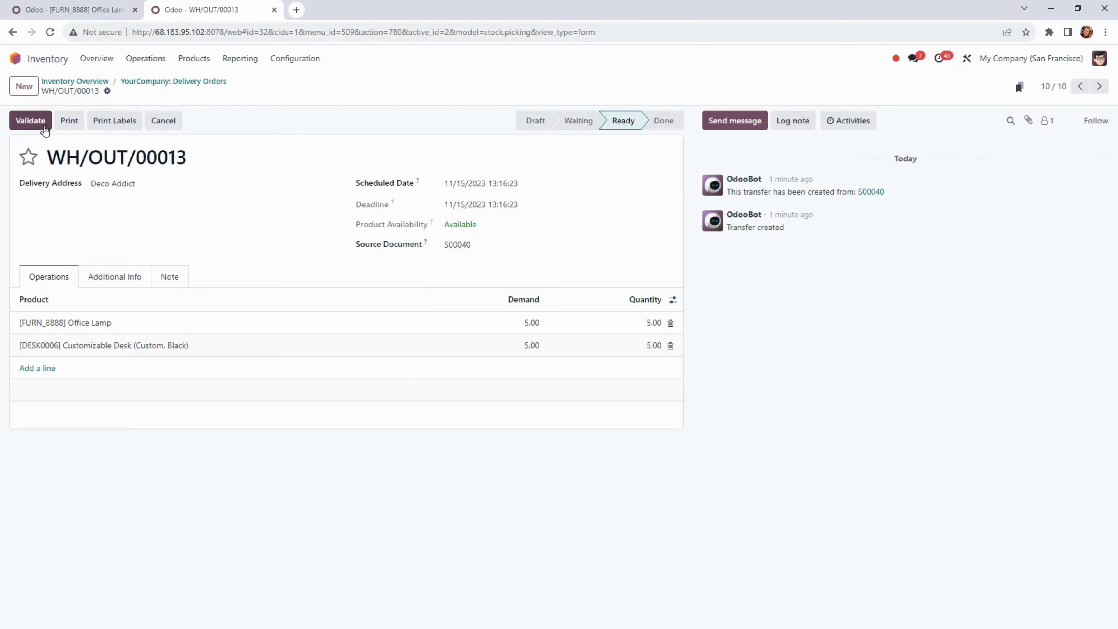
{"action": "left_click", "coordinate": [30, 120]}
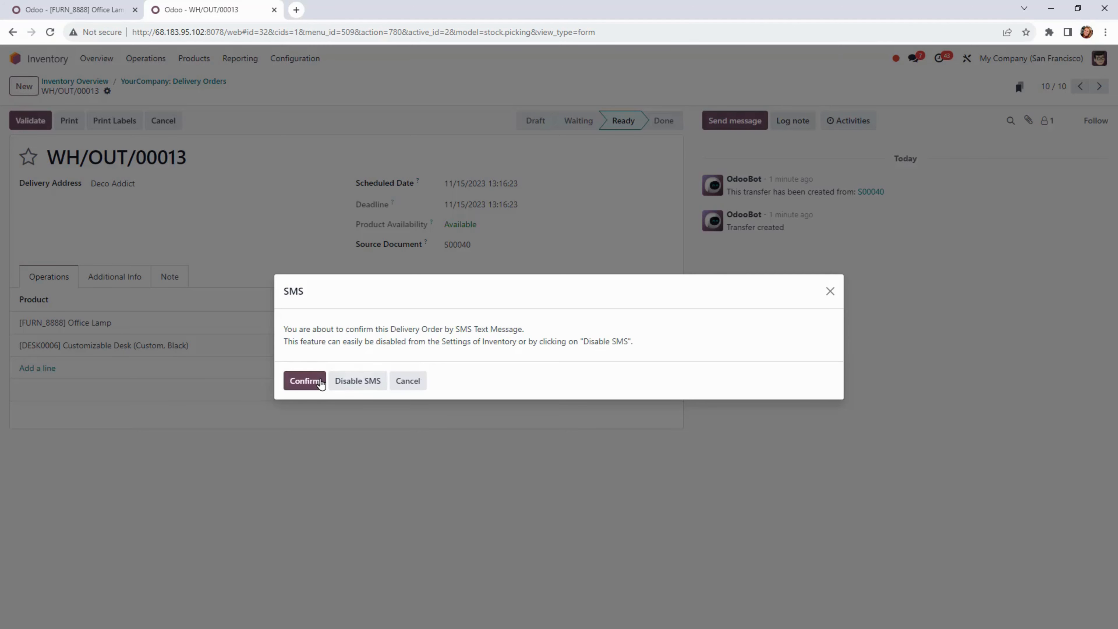
{"action": "left_click", "coordinate": [320, 382]}
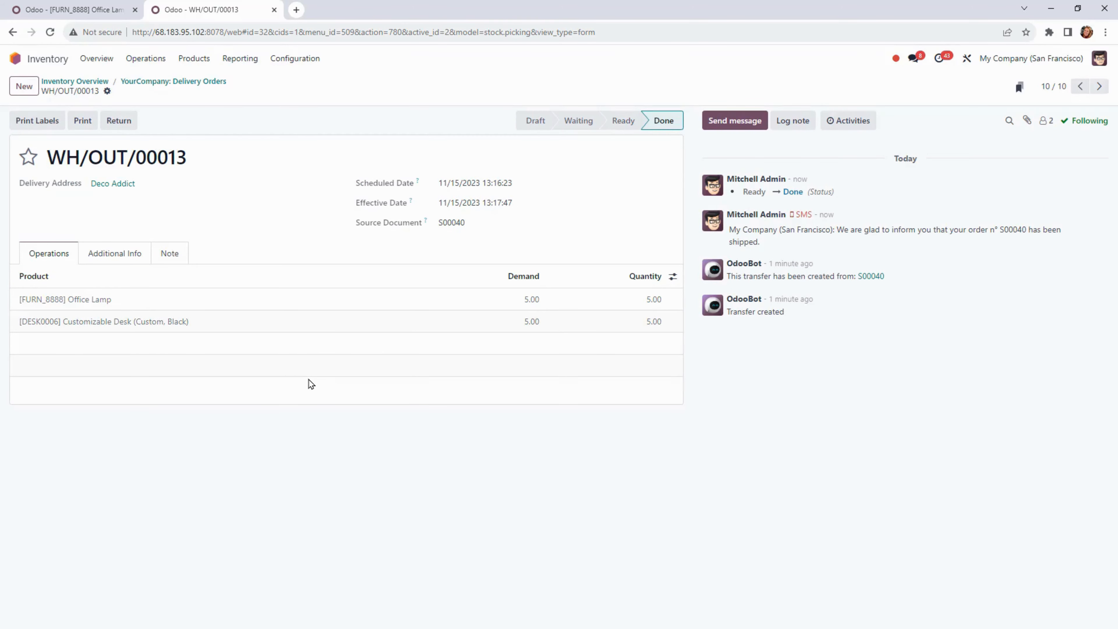
{"action": "mouse_move", "coordinate": [674, 130]}
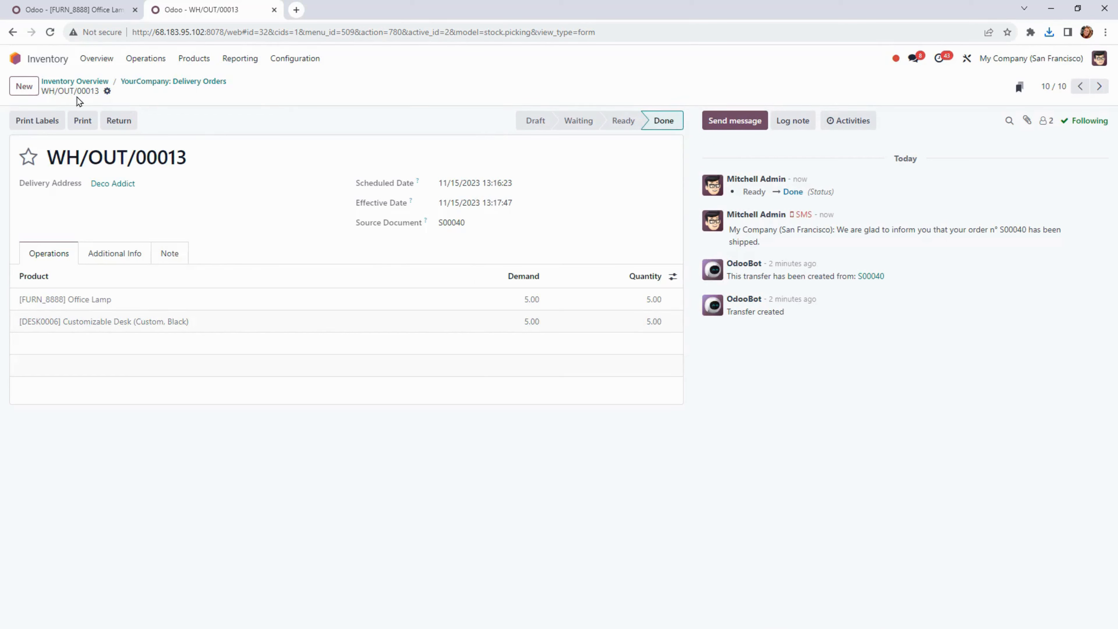
Step: Open the list of orders to invoice in the Sales app
{"action": "left_click", "coordinate": [20, 65]}
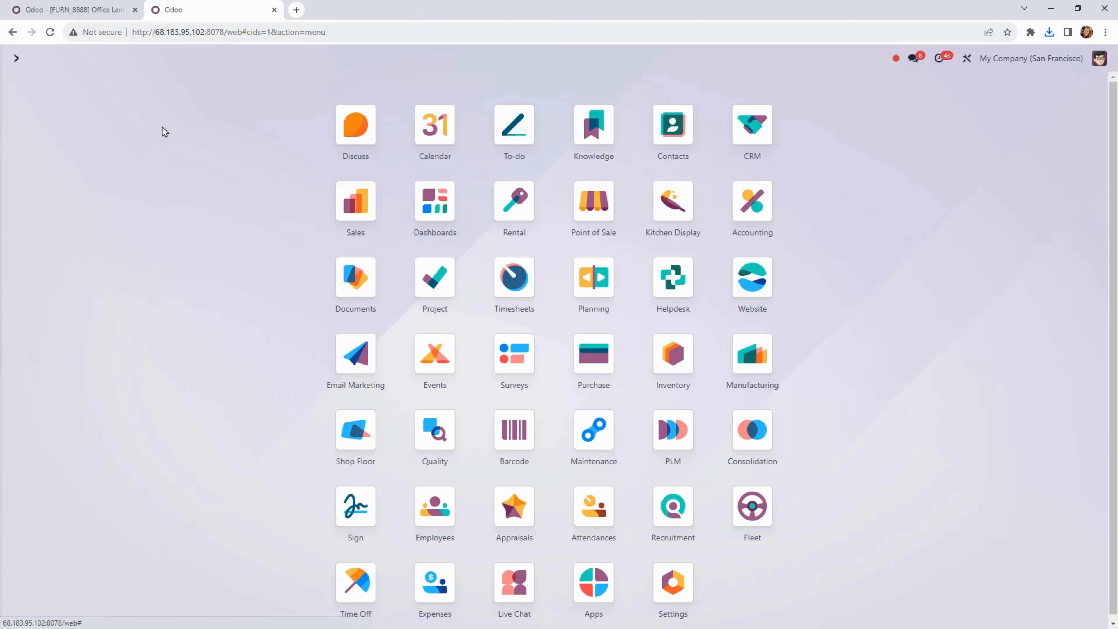
{"action": "left_click", "coordinate": [359, 222]}
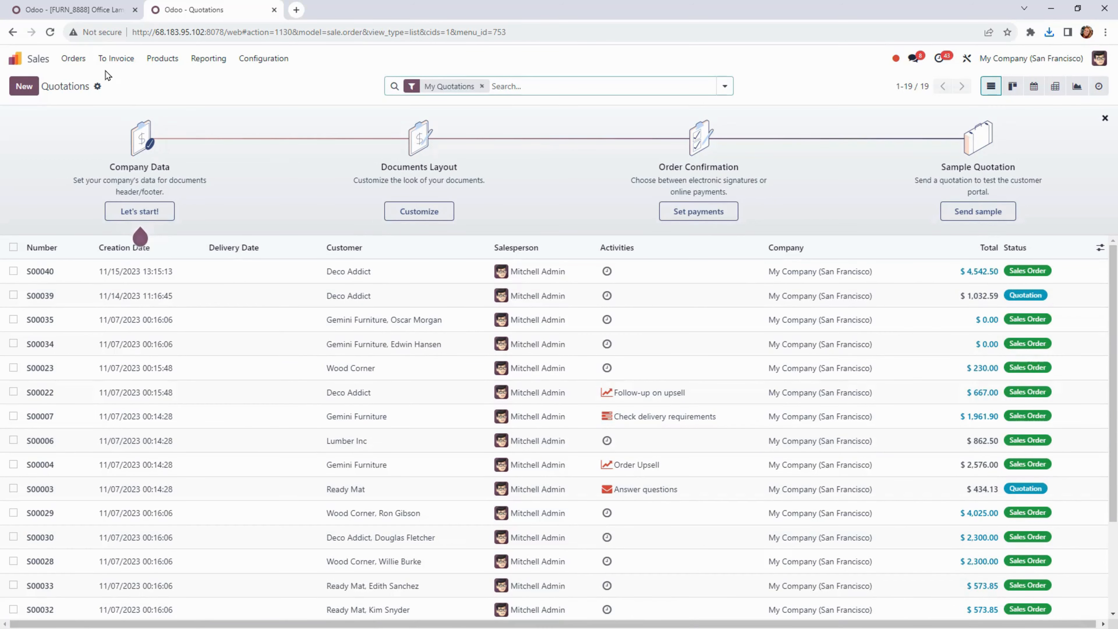
{"action": "left_click", "coordinate": [114, 58]}
{"action": "left_click", "coordinate": [109, 81]}
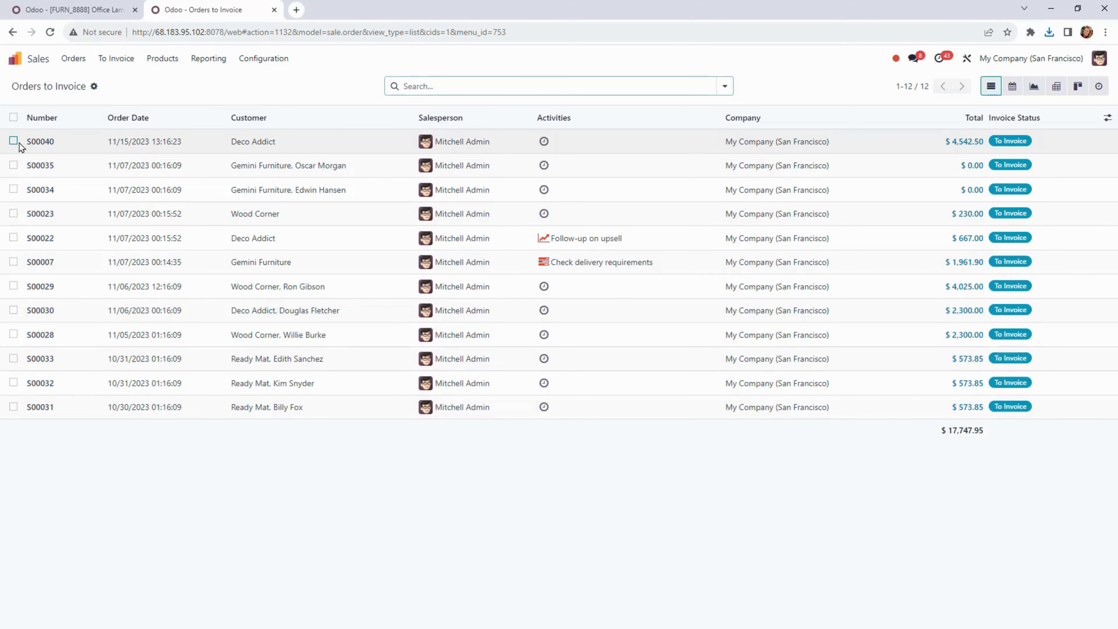
Step: Create draft invoices for all listed orders with Consolidated Billing enabled
{"action": "left_click", "coordinate": [14, 123]}
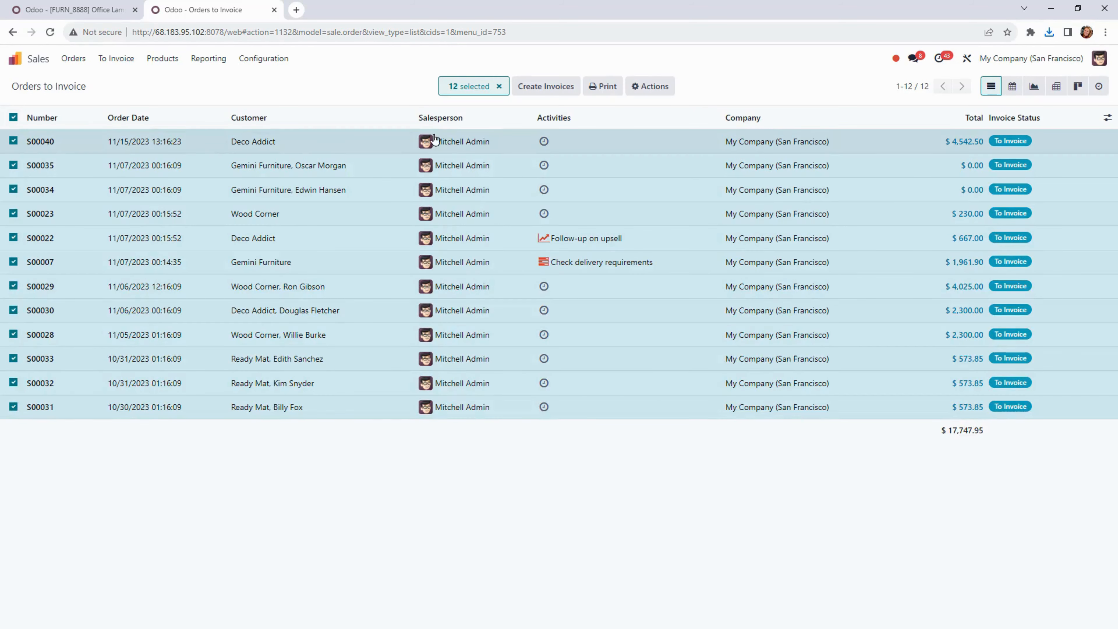
{"action": "left_click", "coordinate": [571, 86]}
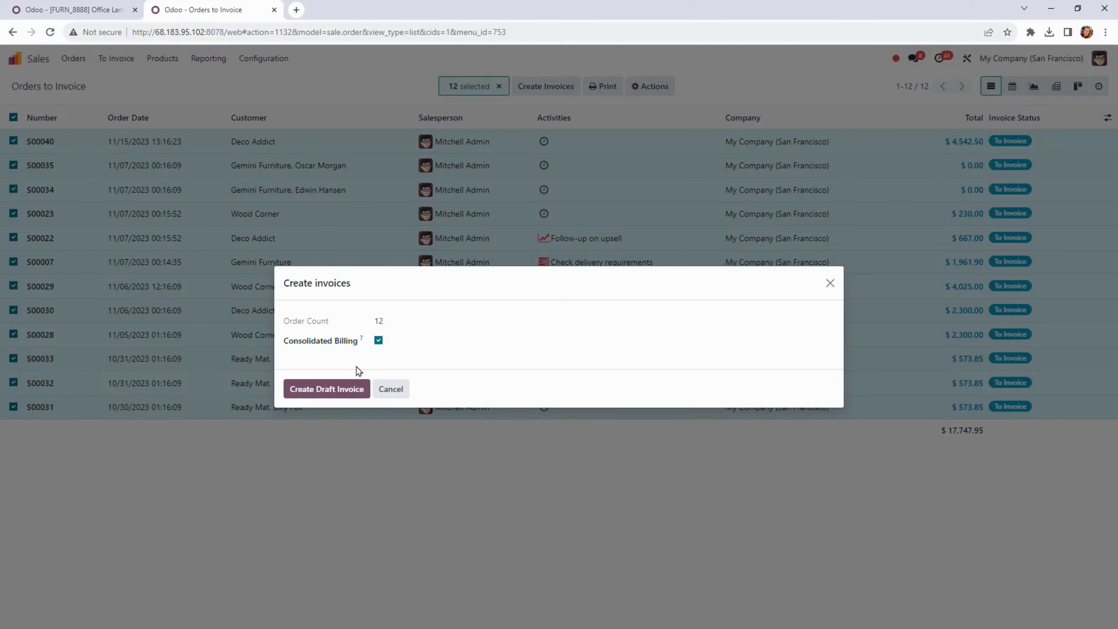
{"action": "mouse_move", "coordinate": [359, 337]}
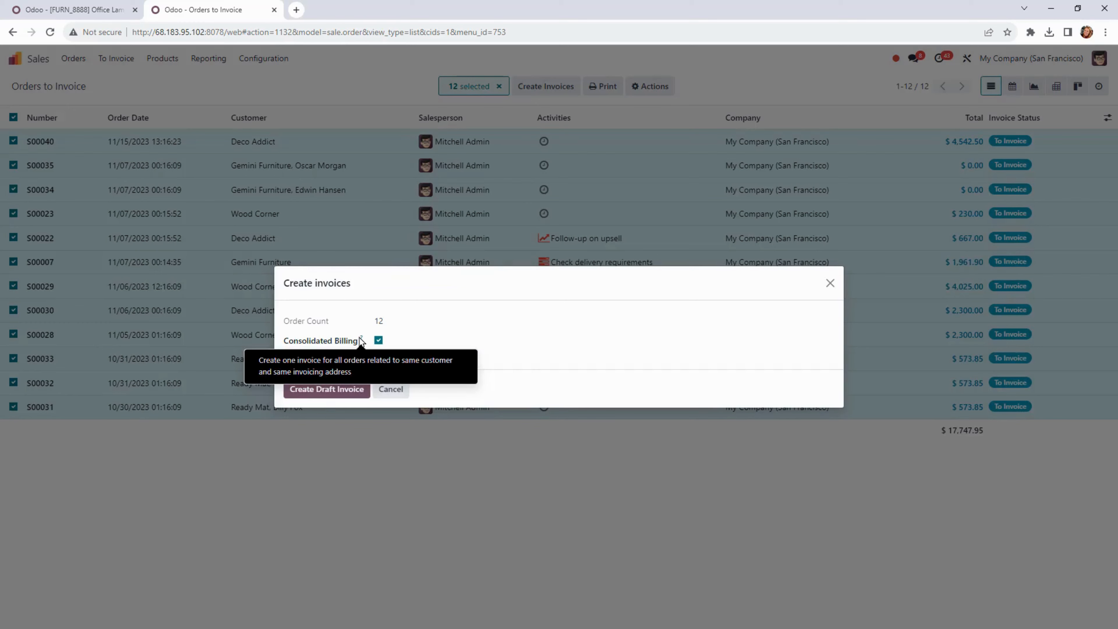
{"action": "left_click", "coordinate": [323, 389]}
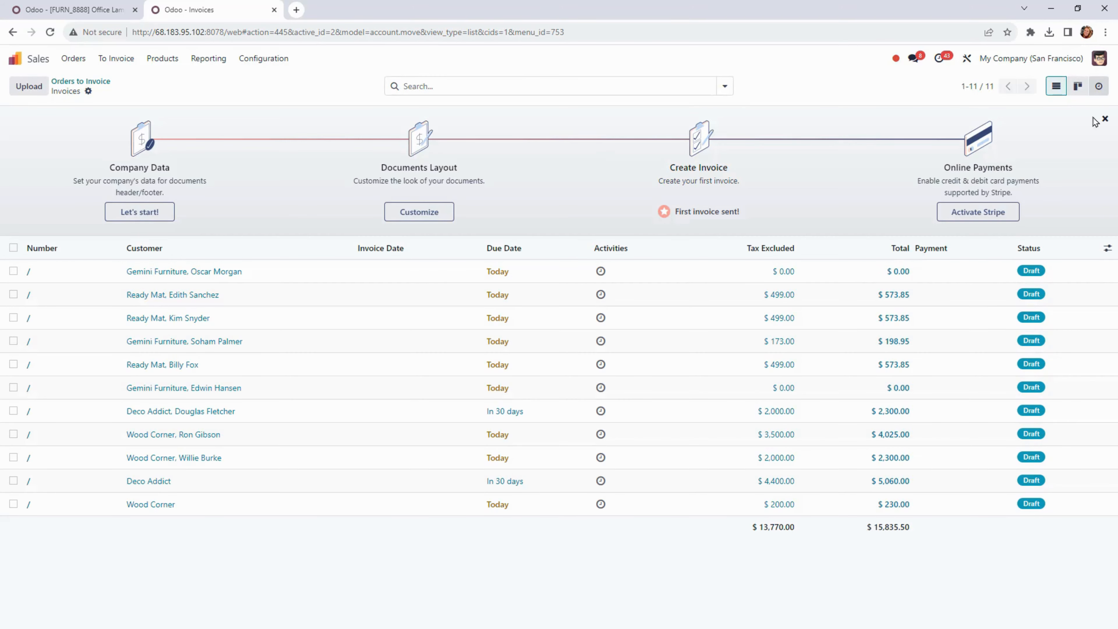
Step: Show the Source Document column in the invoice list and open Deco Addict's draft invoice that combines two orders
{"action": "left_click", "coordinate": [1107, 248]}
{"action": "left_click", "coordinate": [1069, 321]}
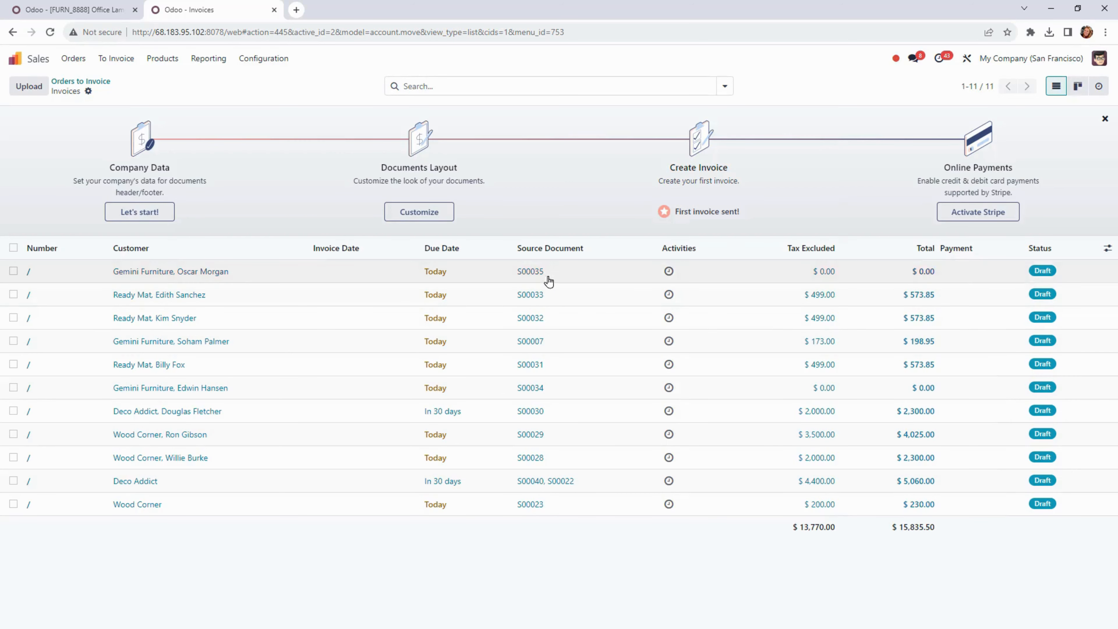
{"action": "left_click", "coordinate": [140, 475]}
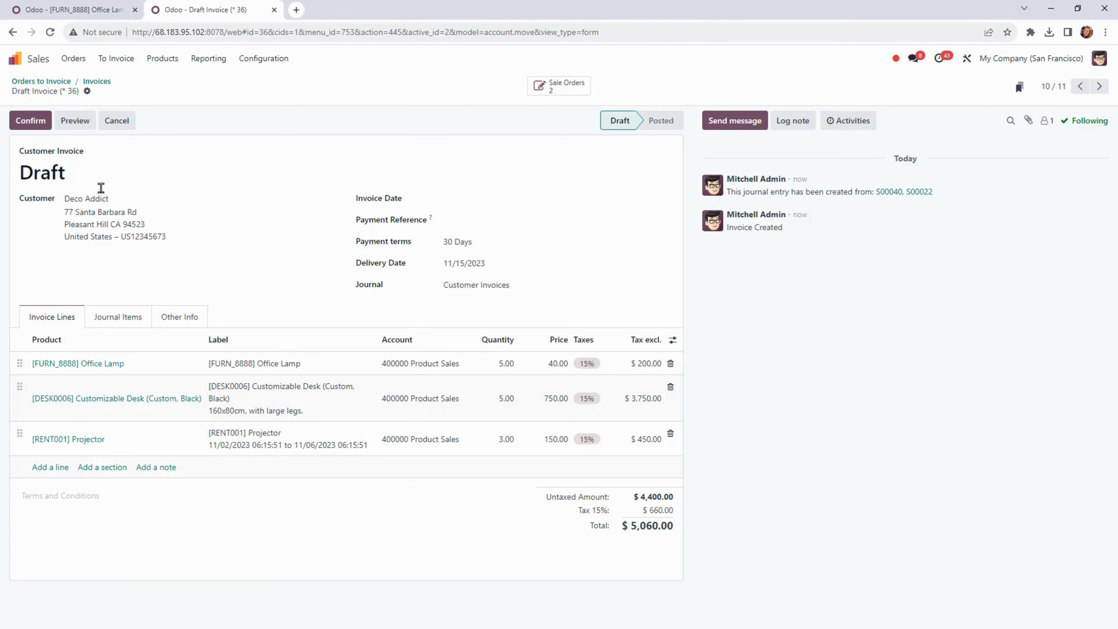
Step: Confirm the Deco Addict invoice, then email it to the customer and download its PDF
{"action": "left_click", "coordinate": [38, 121]}
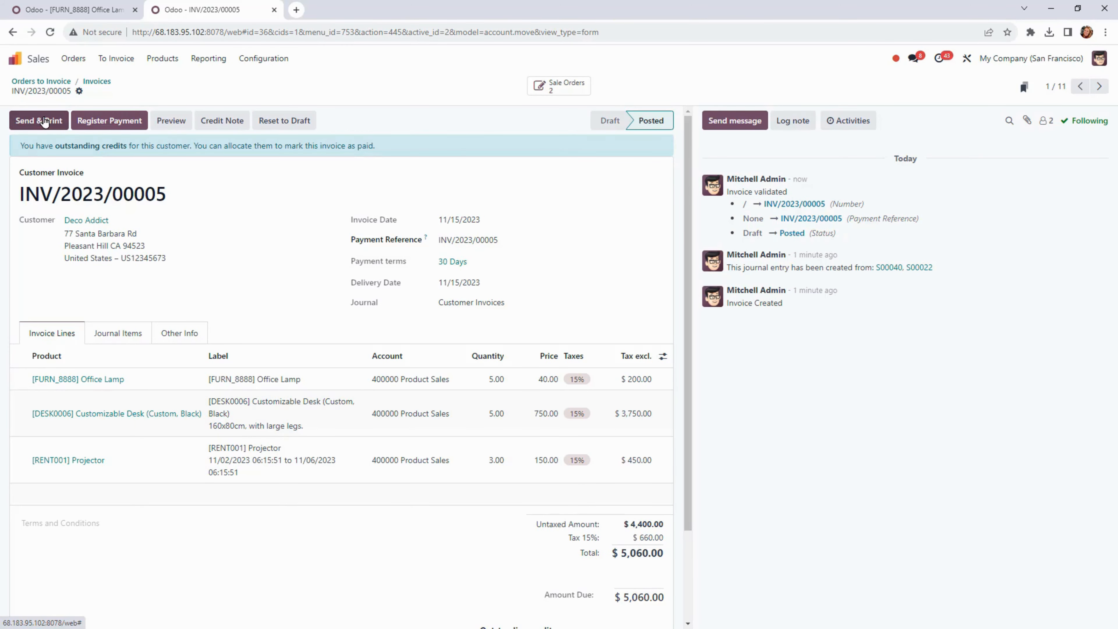
{"action": "left_click", "coordinate": [44, 122]}
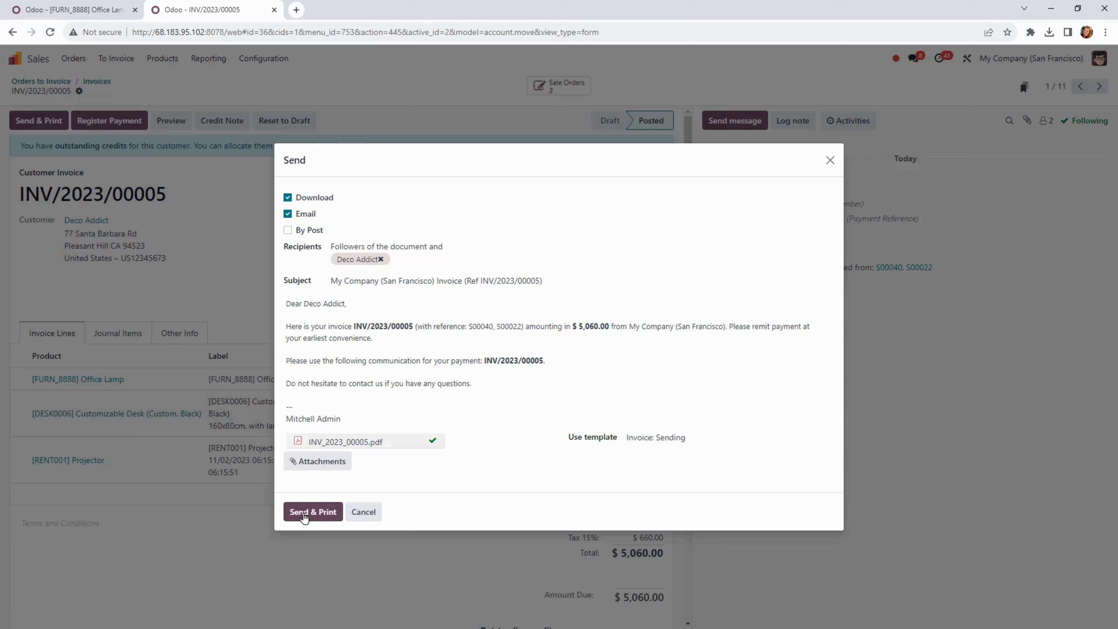
{"action": "left_click", "coordinate": [304, 515]}
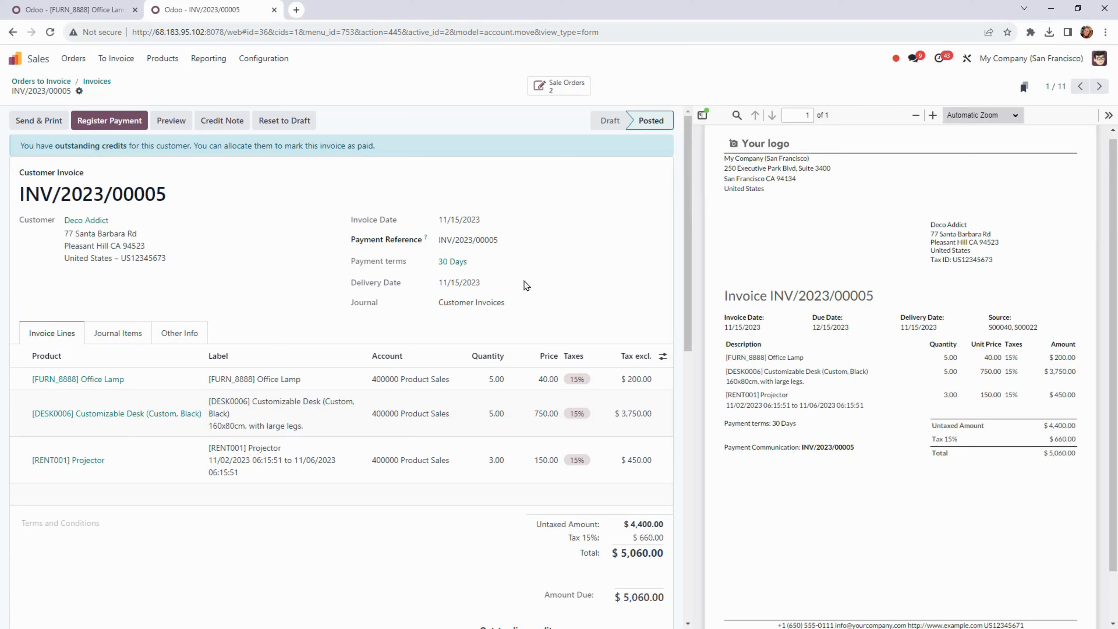
Step: Open the Accounting app and look over the commands it offers for customers, accounting, reporting and configuration
{"action": "left_click", "coordinate": [15, 59]}
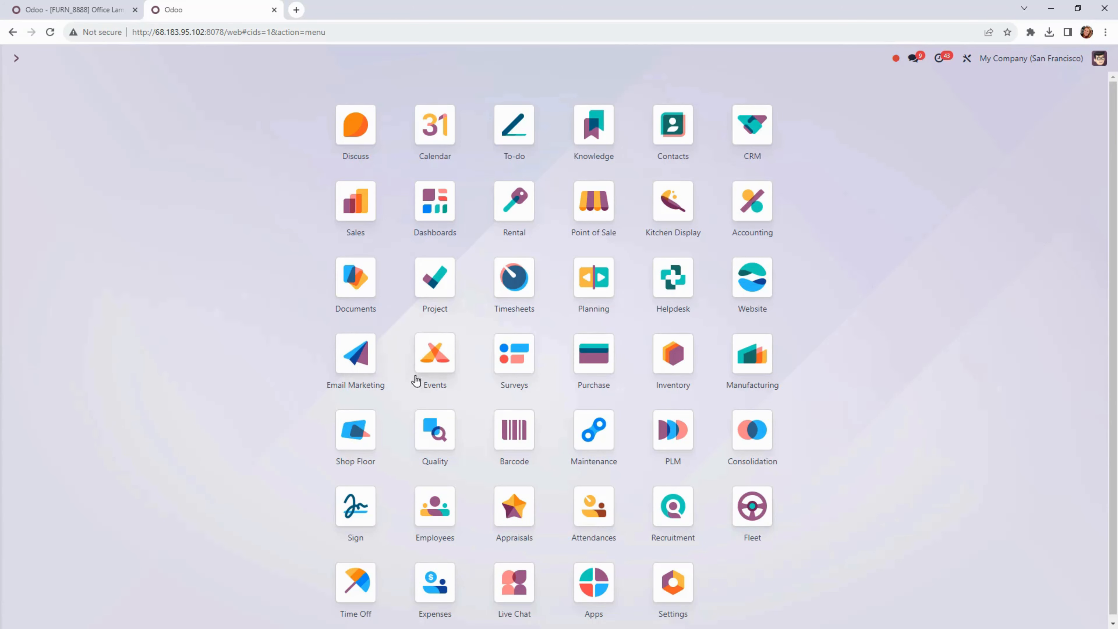
{"action": "left_click", "coordinate": [761, 215]}
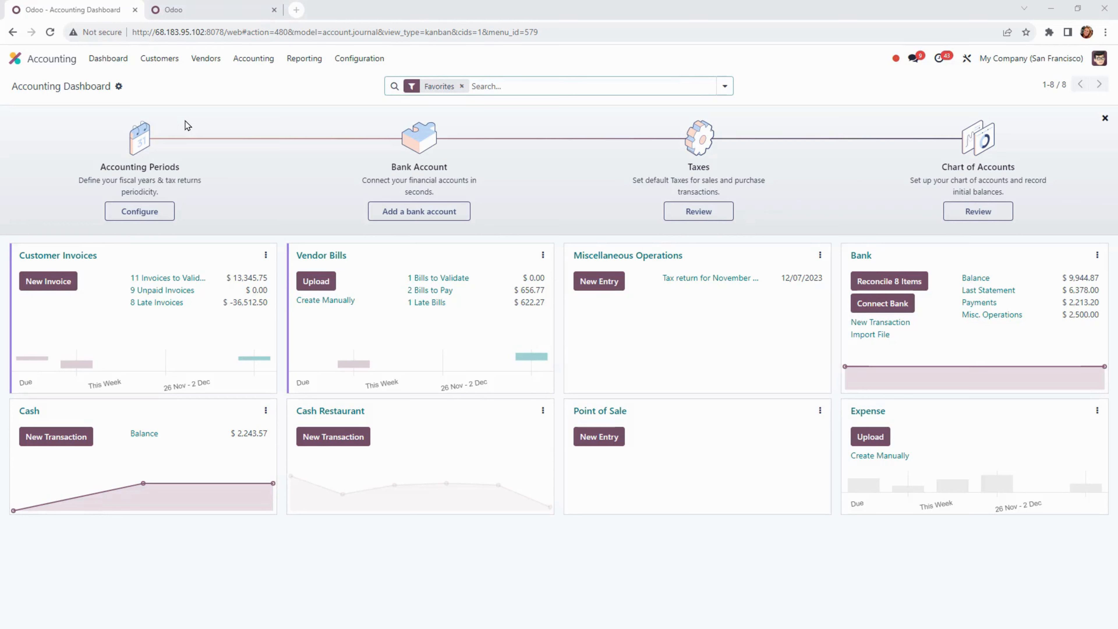
{"action": "left_click", "coordinate": [156, 61]}
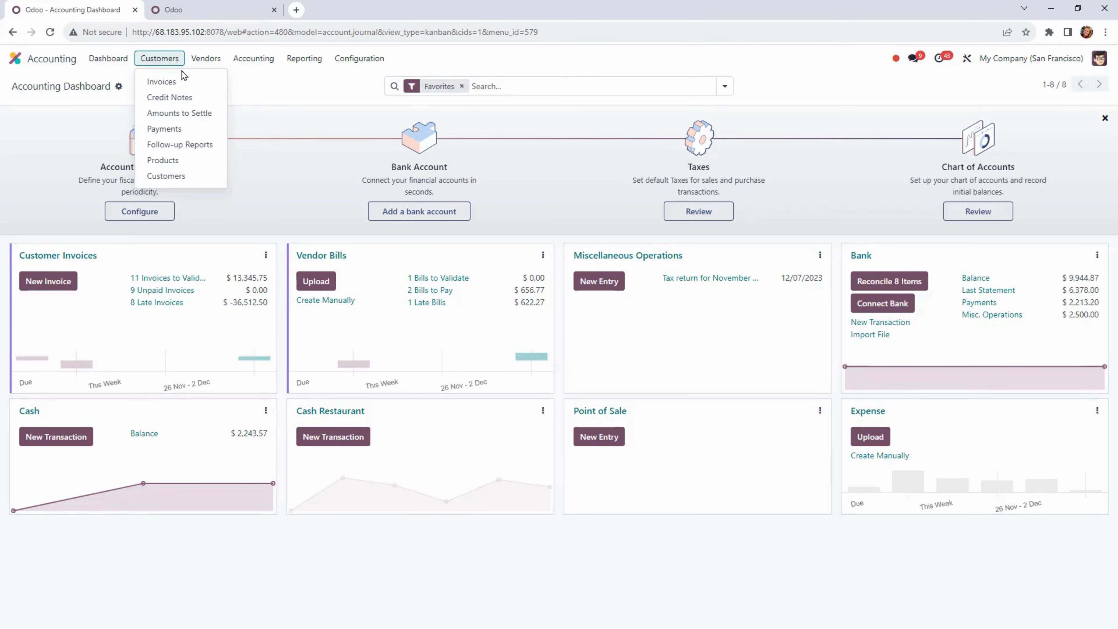
{"action": "mouse_move", "coordinate": [251, 59]}
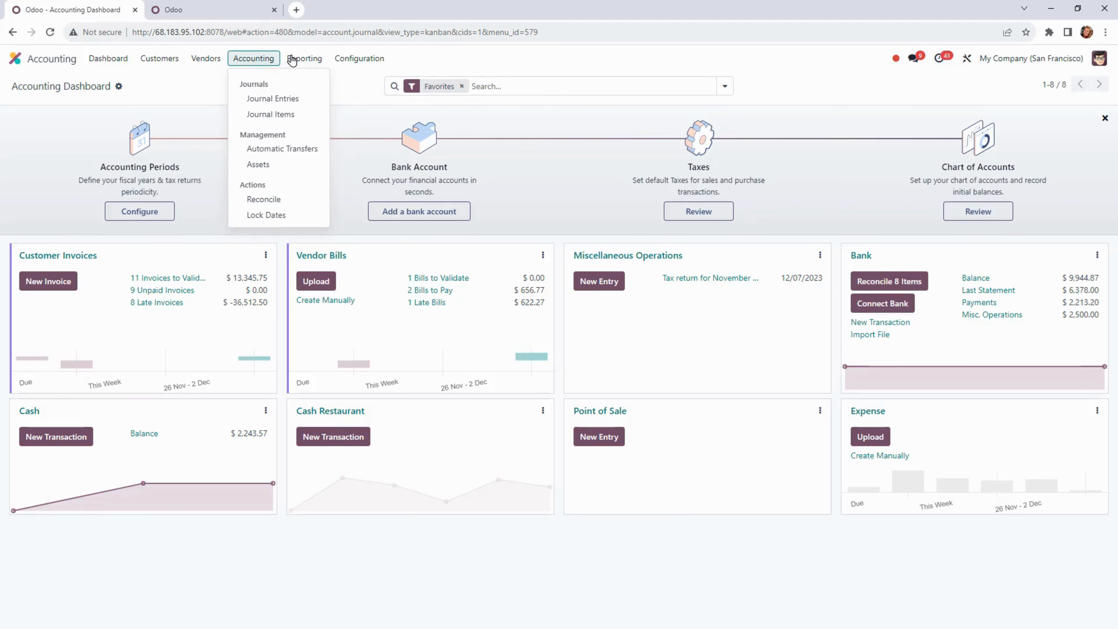
{"action": "mouse_move", "coordinate": [301, 61]}
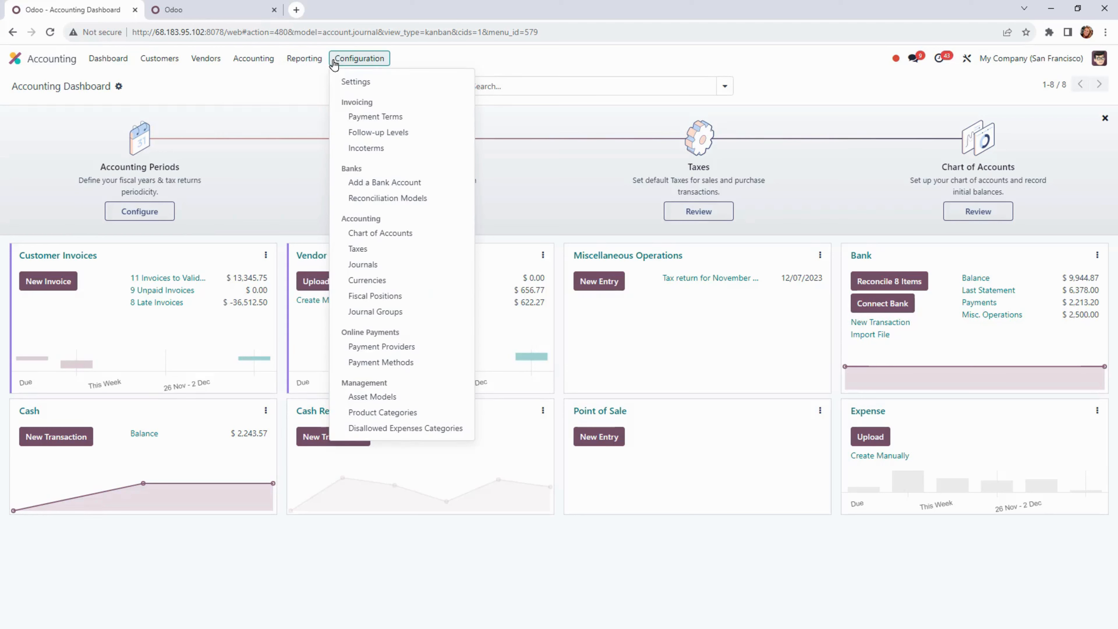
{"action": "left_click", "coordinate": [371, 63]}
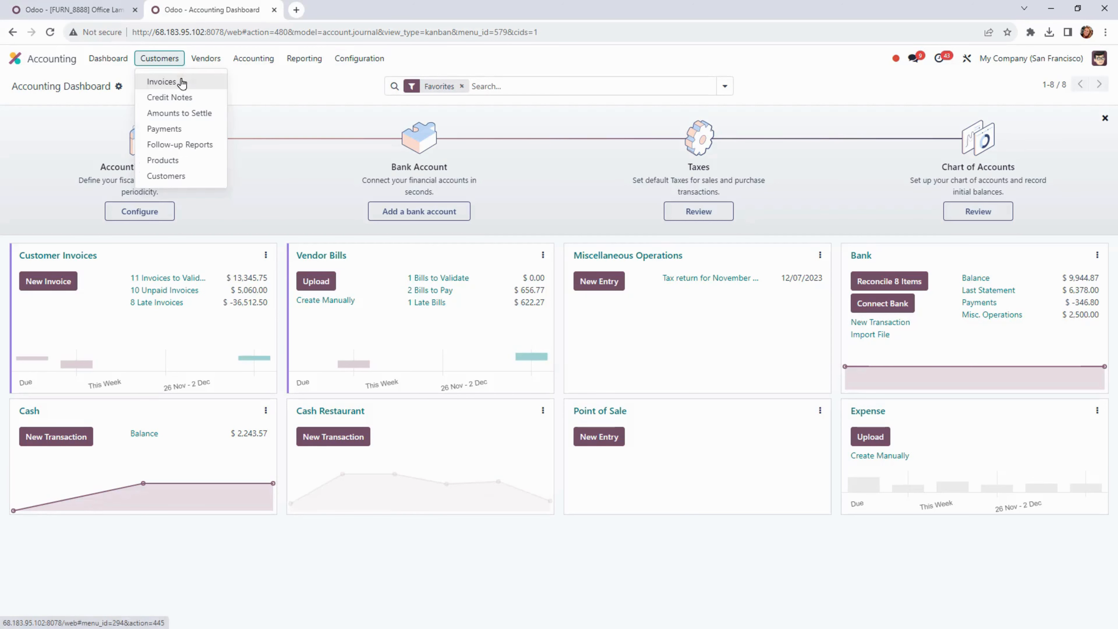
Step: Open Deco Addict's posted customer invoice dated 11/15/2023 and apply the $2,500.00 outstanding credit to it
{"action": "left_click", "coordinate": [162, 80]}
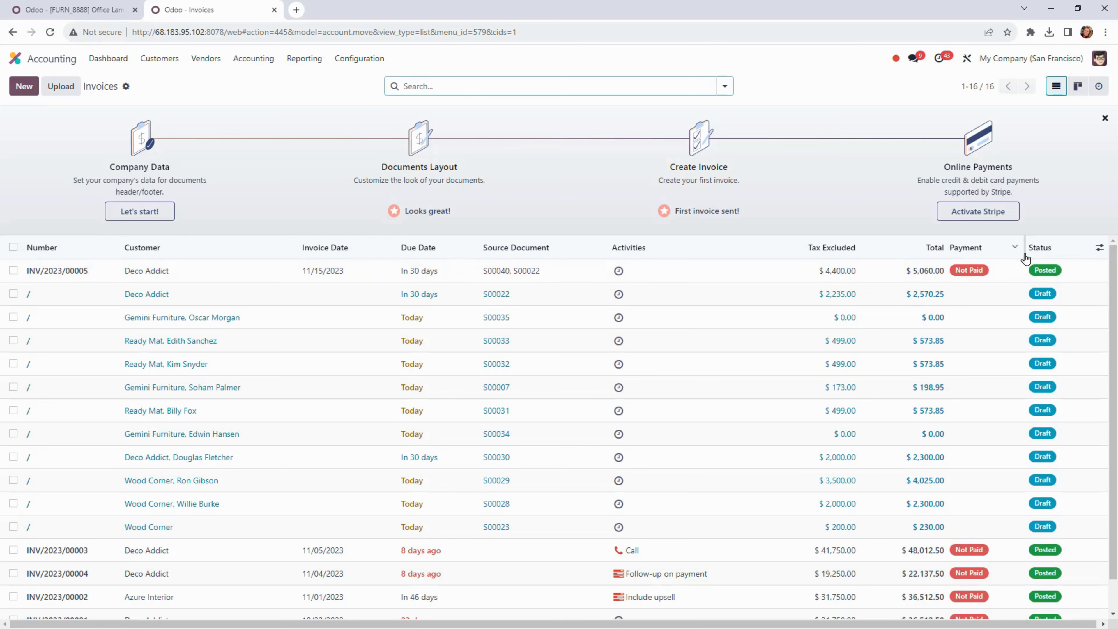
{"action": "left_click", "coordinate": [972, 271]}
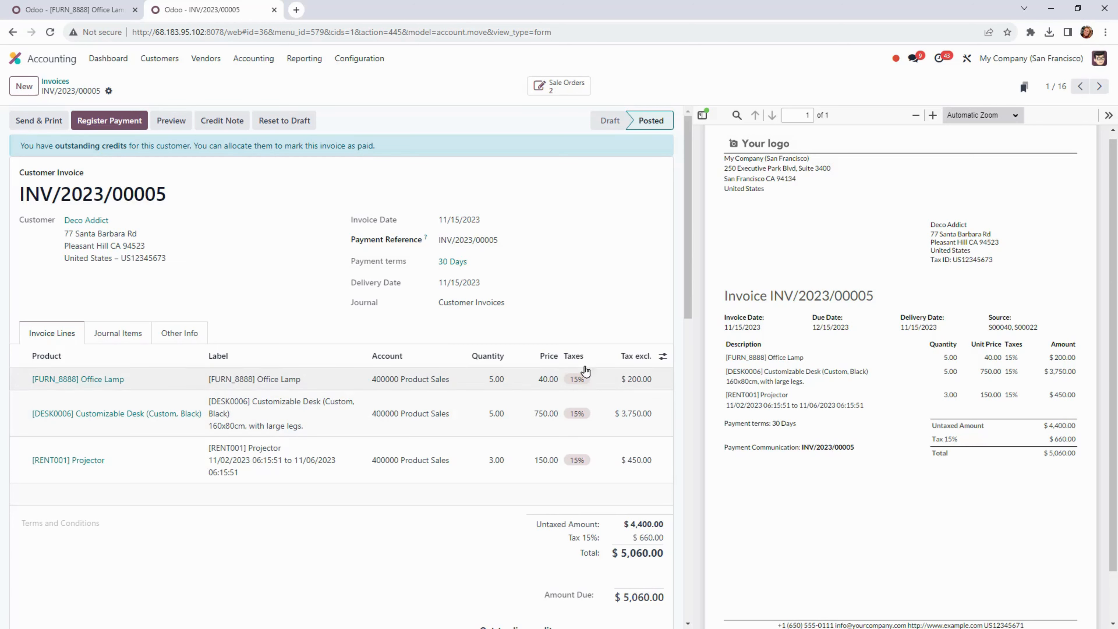
{"action": "scroll", "coordinate": [665, 330], "scroll_direction": "down", "scroll_amount": 5}
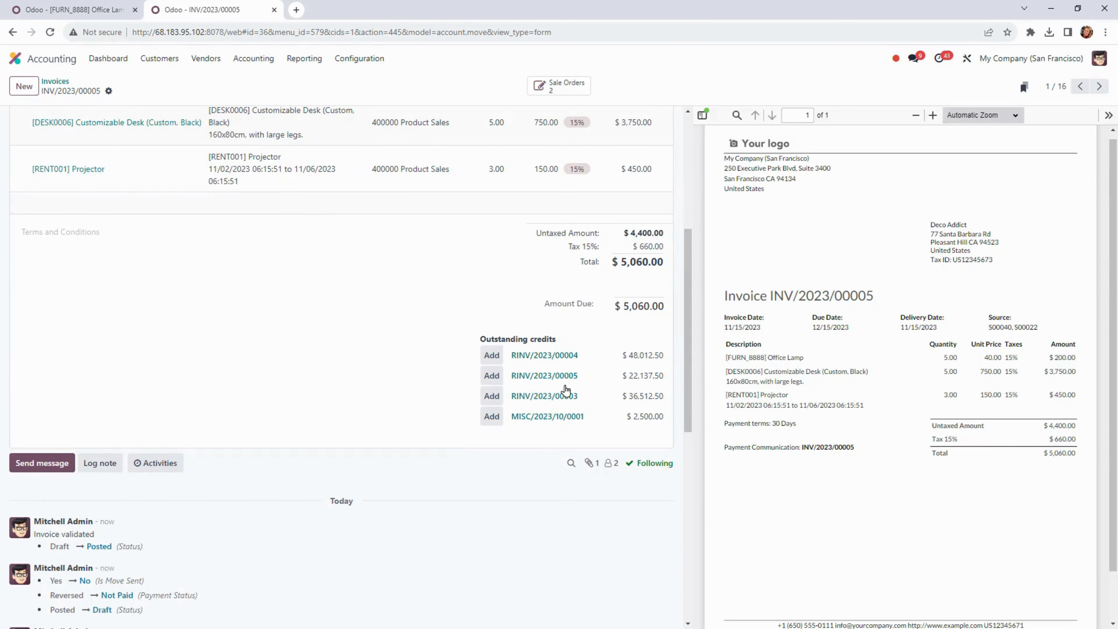
{"action": "left_click", "coordinate": [490, 422]}
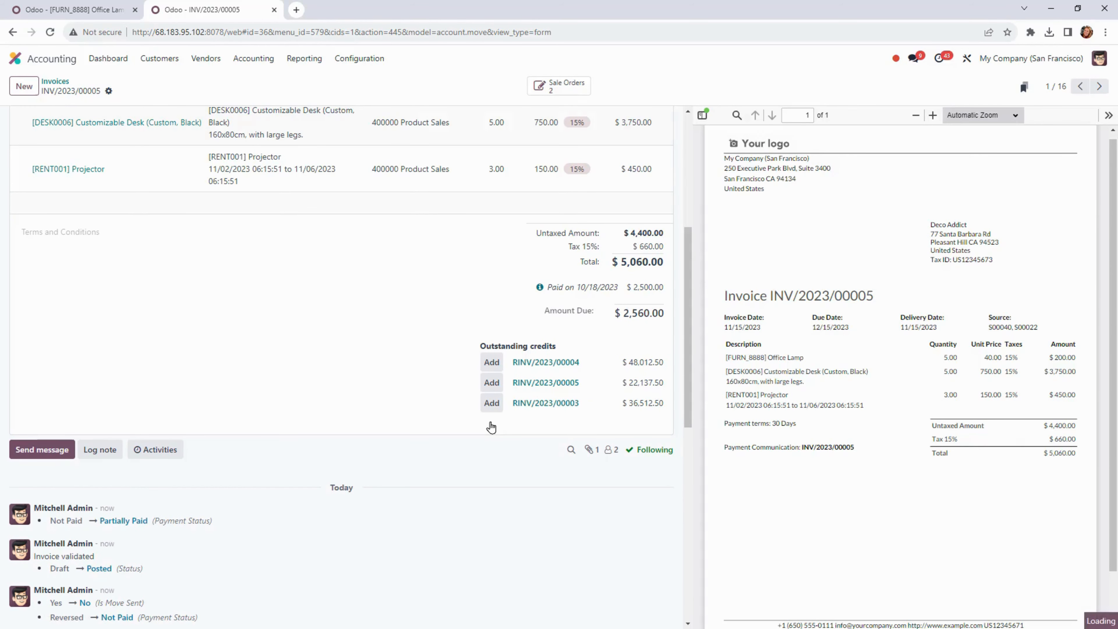
{"action": "scroll", "coordinate": [586, 427], "scroll_direction": "up", "scroll_amount": 4}
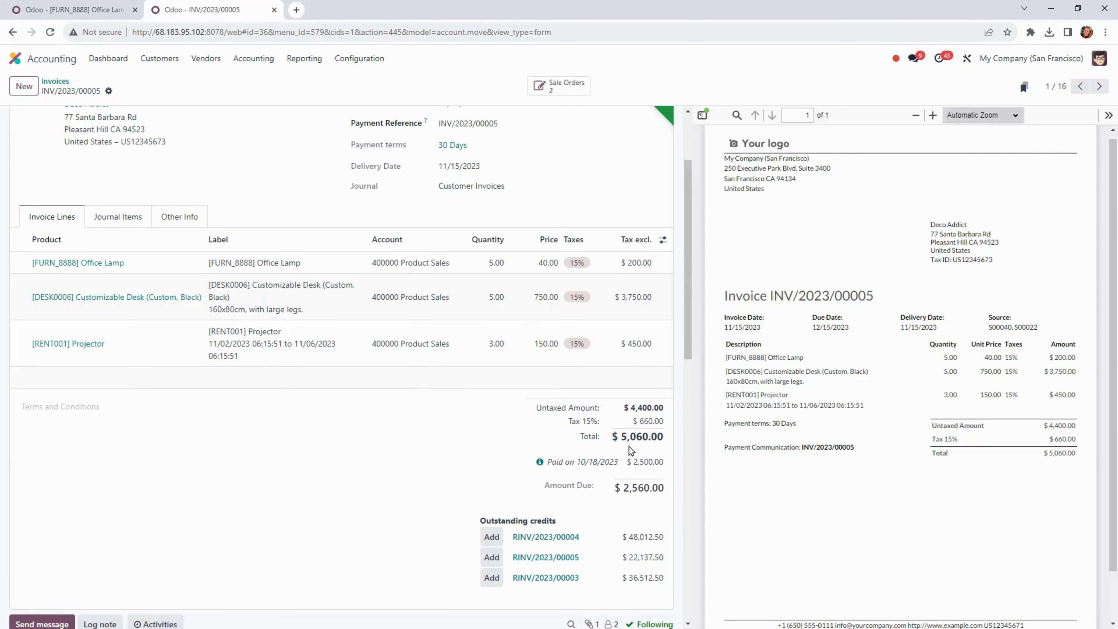
Step: Register a manual payment of $2,560.00 through the Bank journal for the invoice's remaining balance, dated 11/15/2023
{"action": "scroll", "coordinate": [614, 449], "scroll_direction": "up", "scroll_amount": 3}
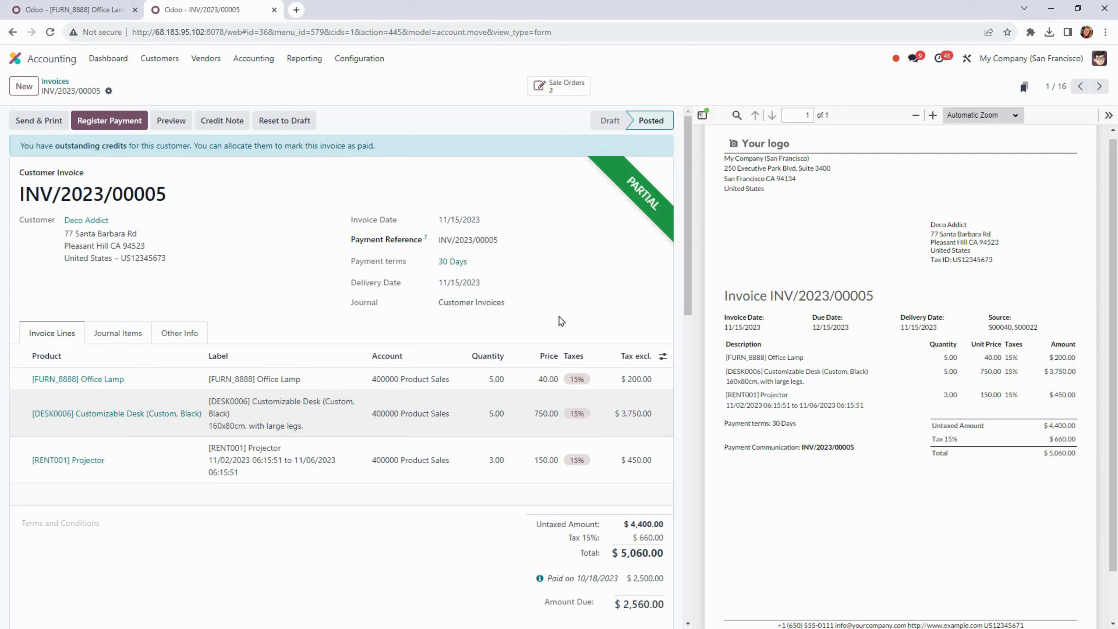
{"action": "left_click", "coordinate": [80, 123]}
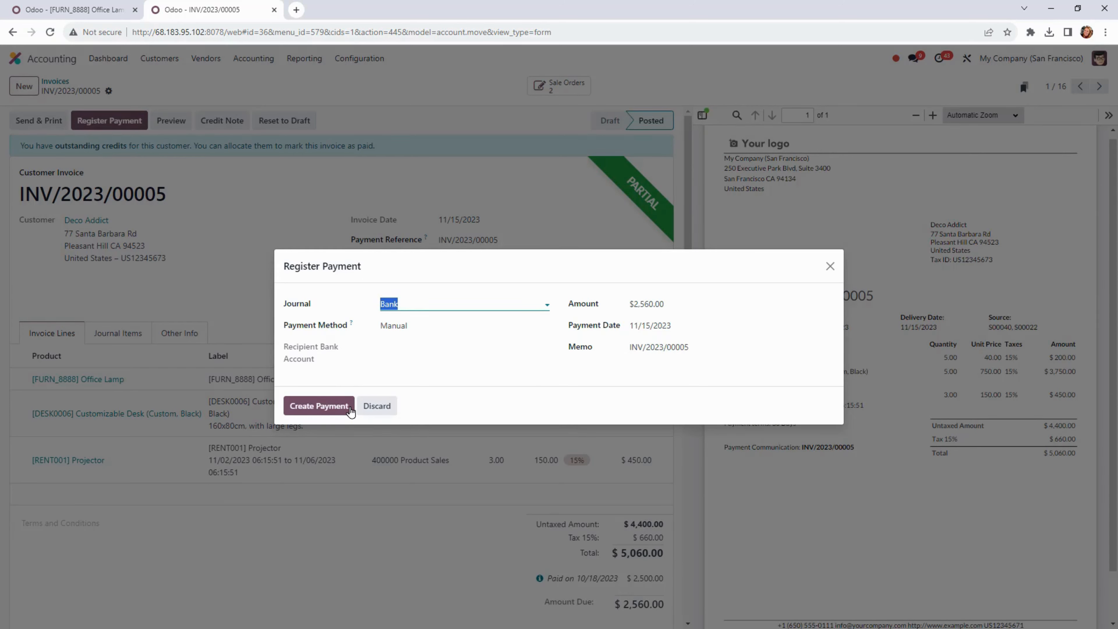
{"action": "left_click", "coordinate": [350, 411]}
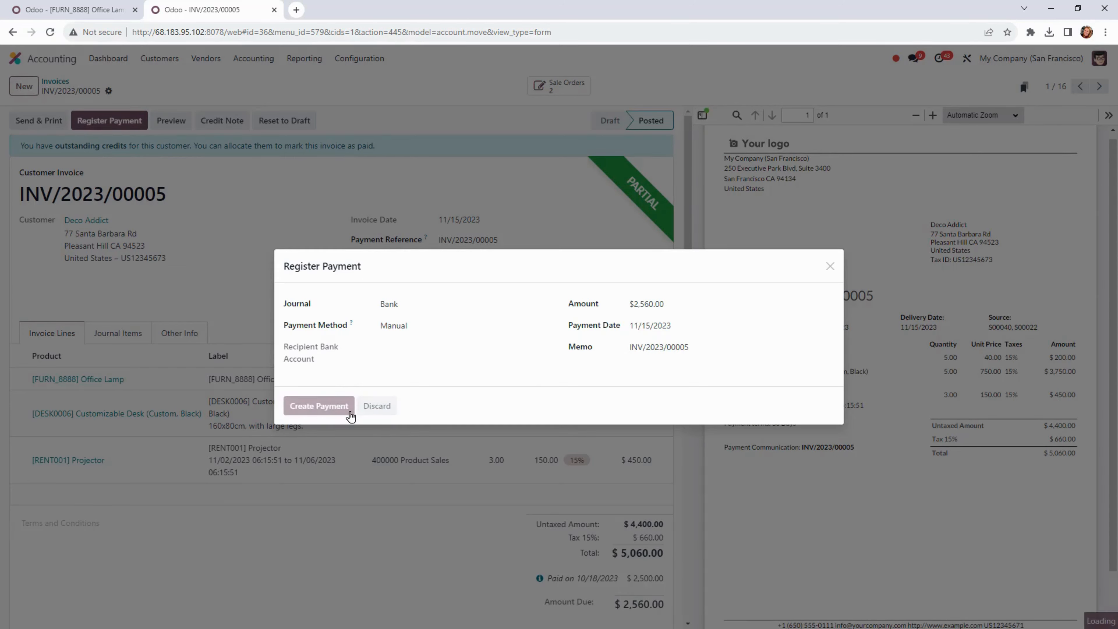